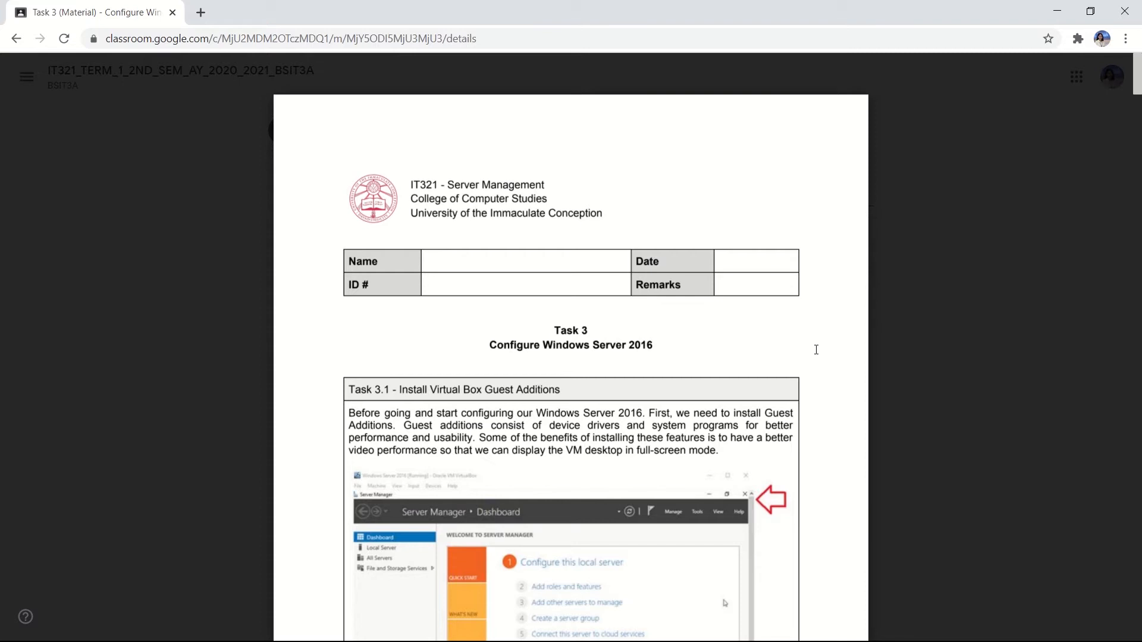
Step: Following the Task 3.1 guide, insert the Guest Additions CD image into the running Windows Server 2016 virtual machine
{"action": "scroll", "coordinate": [816, 349], "scroll_direction": "down", "scroll_amount": 2}
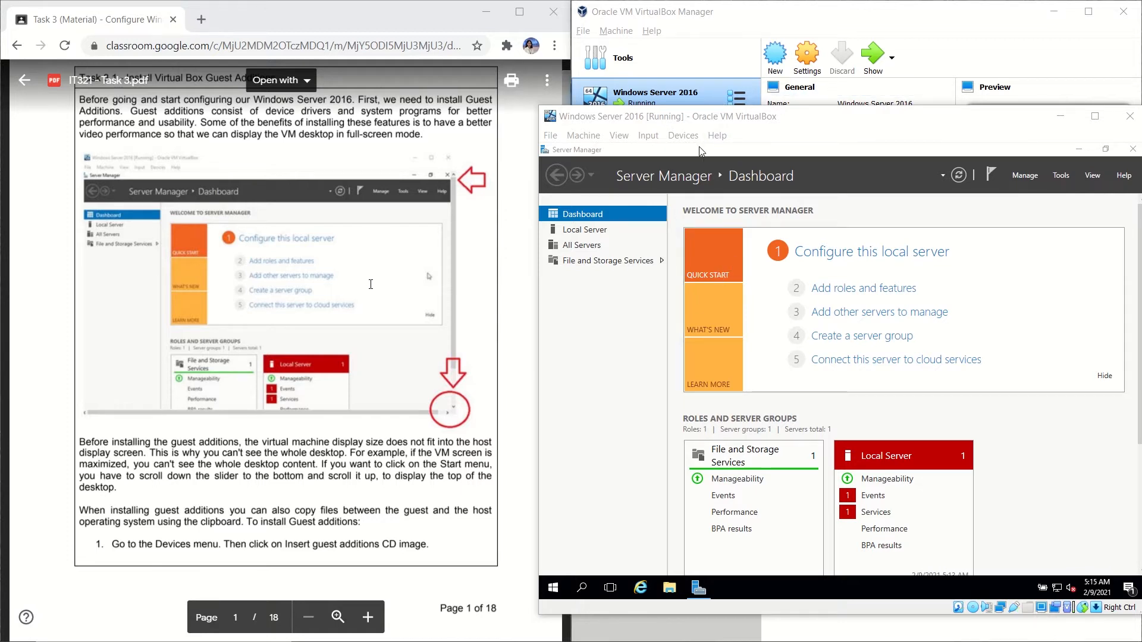
{"action": "scroll", "coordinate": [370, 284], "scroll_direction": "down", "scroll_amount": 1}
{"action": "scroll", "coordinate": [370, 284], "scroll_direction": "down", "scroll_amount": 2}
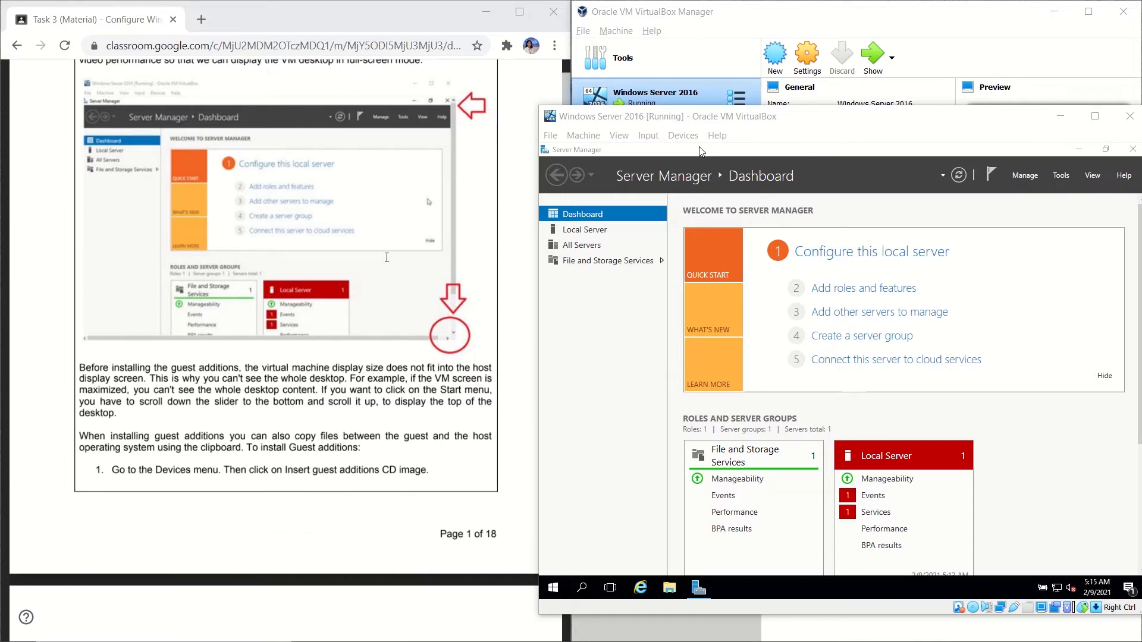
{"action": "left_click", "coordinate": [664, 143]}
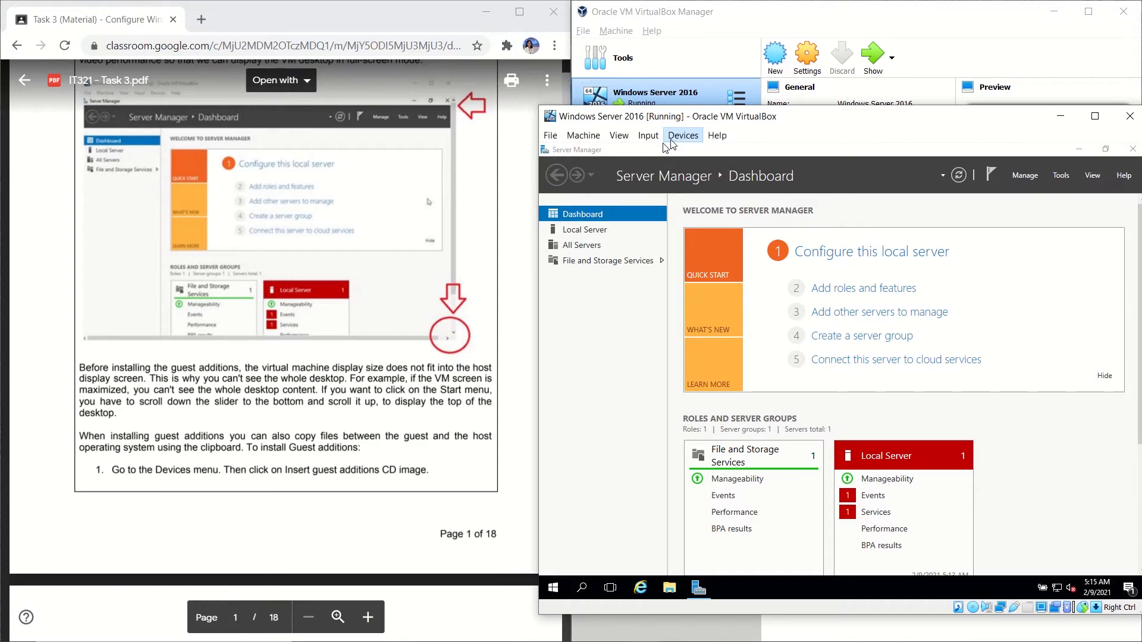
{"action": "left_click", "coordinate": [653, 138]}
{"action": "mouse_move", "coordinate": [670, 140]}
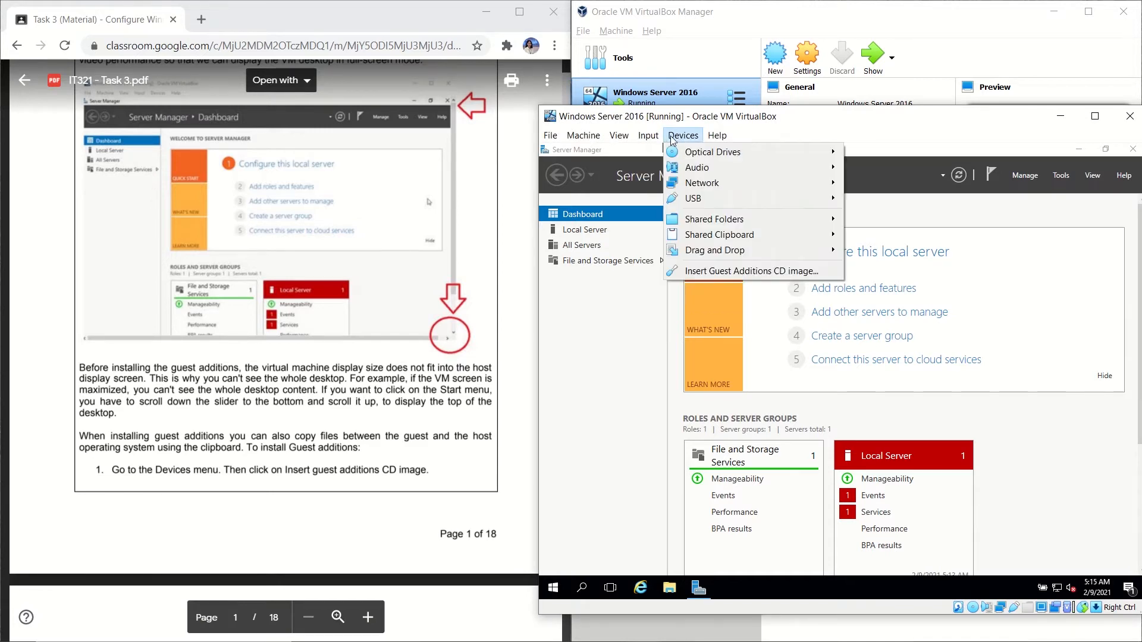
{"action": "left_click", "coordinate": [711, 271]}
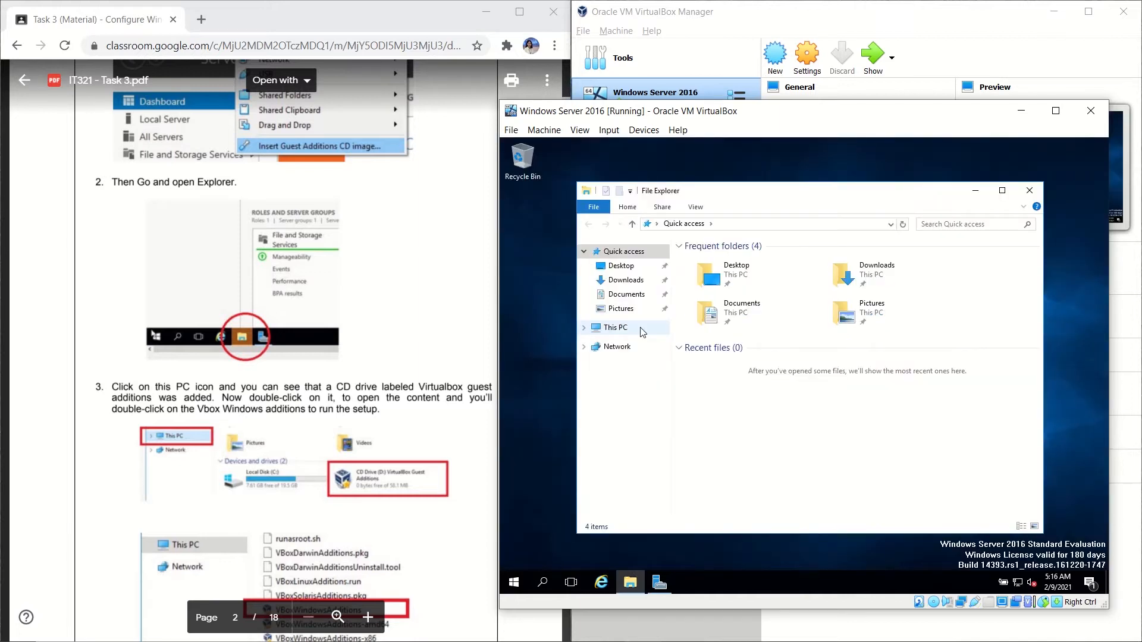
Step: Open the VirtualBox Guest Additions CD drive under This PC and run VBoxWindowsAdditions
{"action": "left_click", "coordinate": [640, 327]}
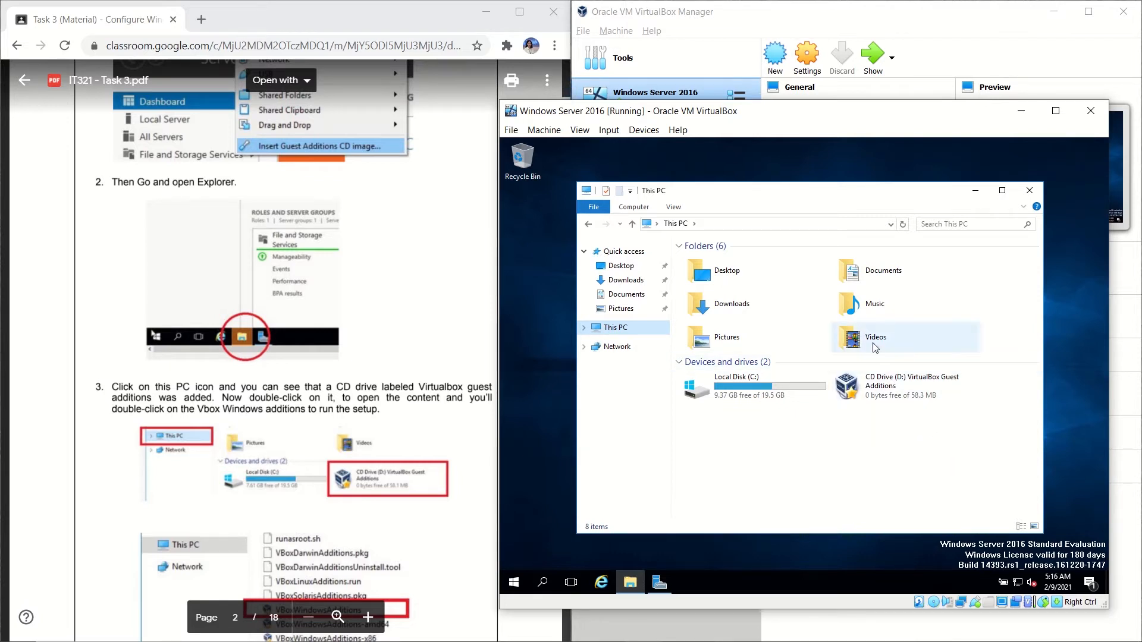
{"action": "double_click", "coordinate": [922, 393]}
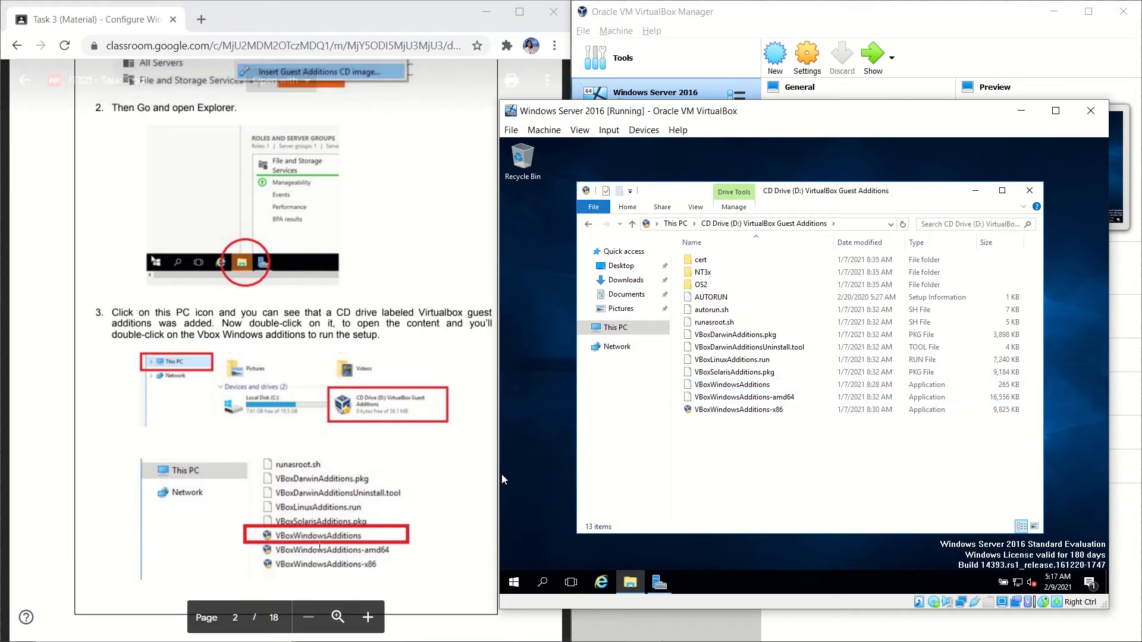
{"action": "double_click", "coordinate": [754, 387]}
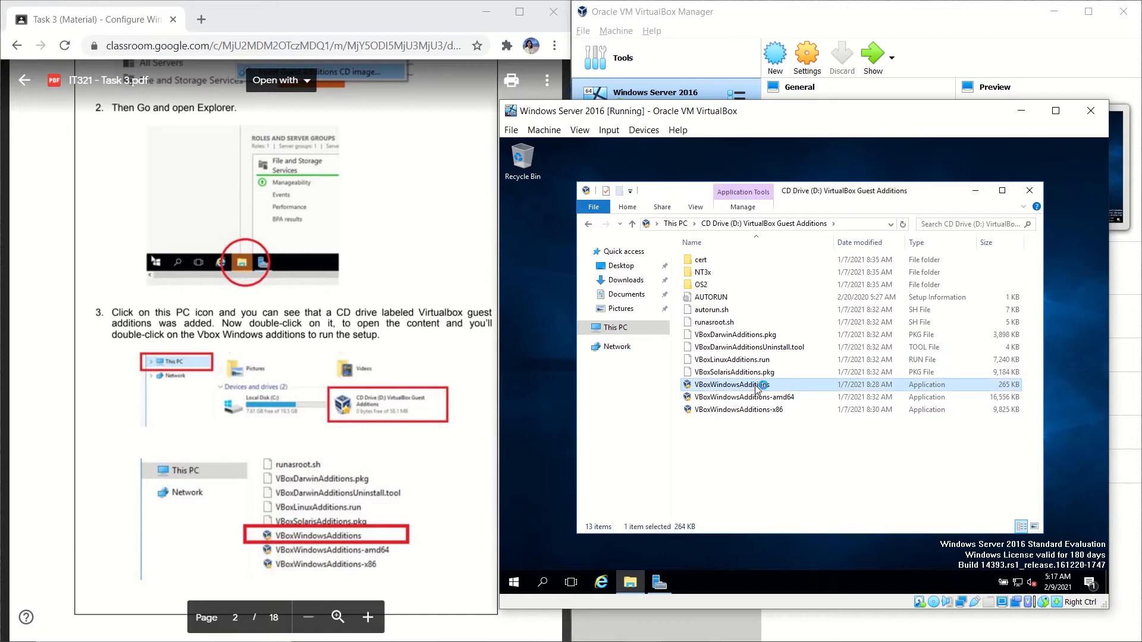
{"action": "left_click_drag", "start_coordinate": [882, 125], "coordinate": [932, 116]}
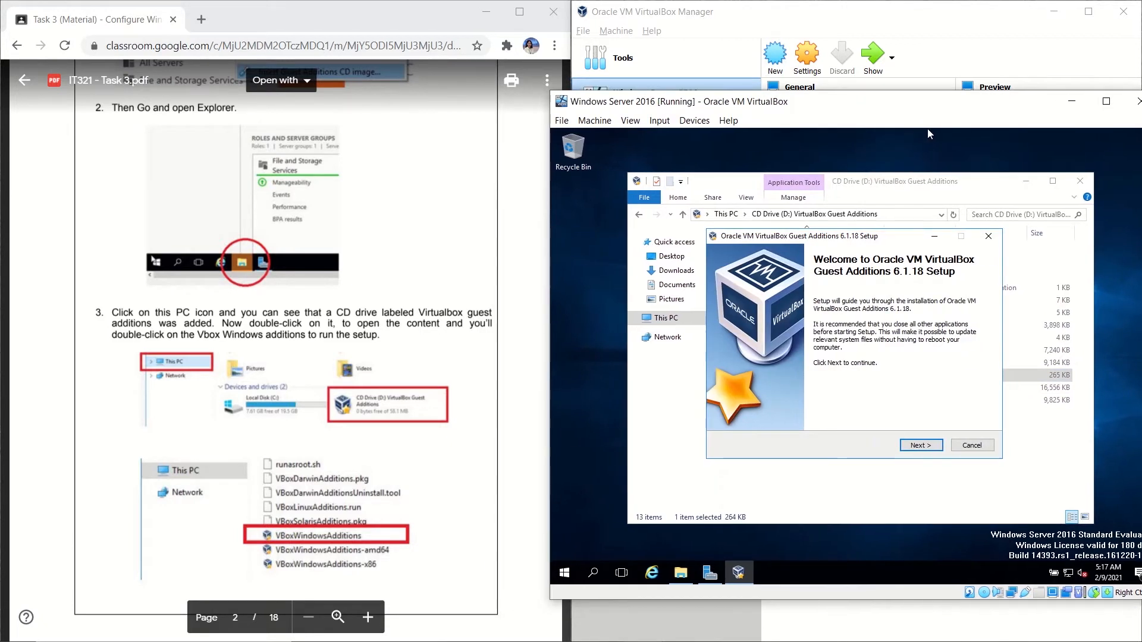
Step: Start installing Guest Additions 6.1.18, keeping the default destination folder and components
{"action": "scroll", "coordinate": [360, 355], "scroll_direction": "down", "scroll_amount": 4}
{"action": "scroll", "coordinate": [361, 355], "scroll_direction": "down", "scroll_amount": 6}
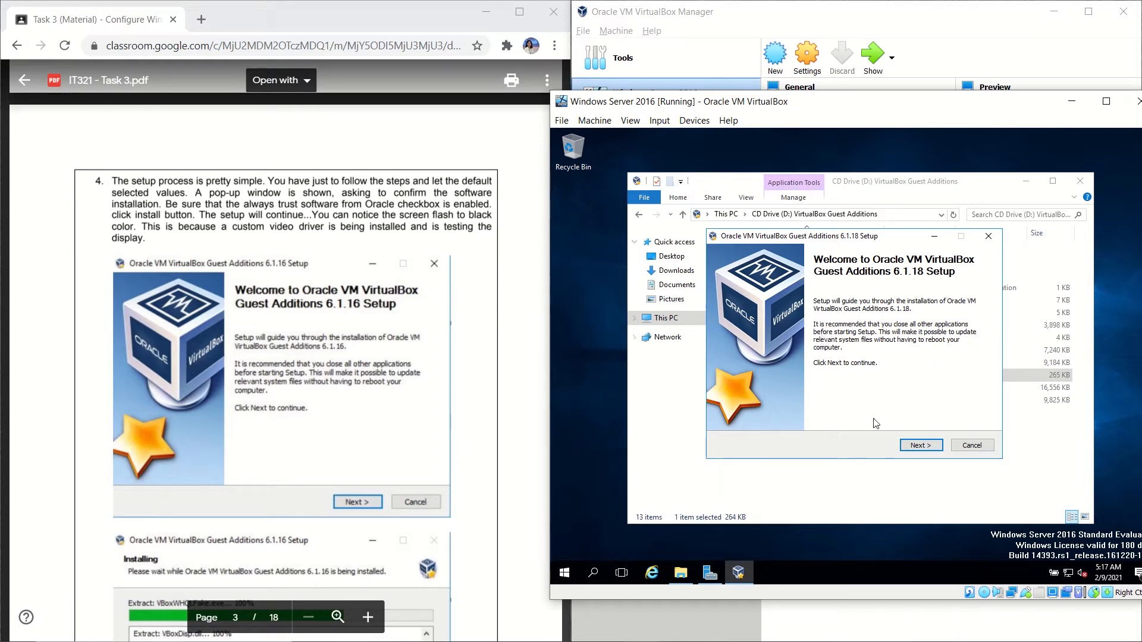
{"action": "left_click", "coordinate": [923, 446]}
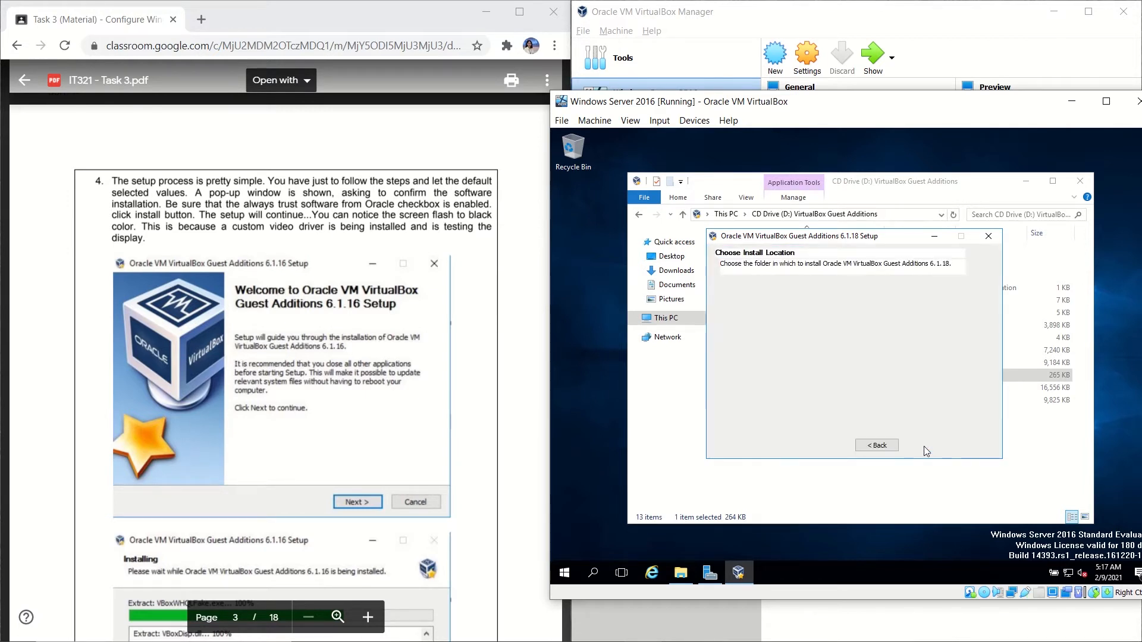
{"action": "scroll", "coordinate": [552, 439], "scroll_direction": "down", "scroll_amount": 4}
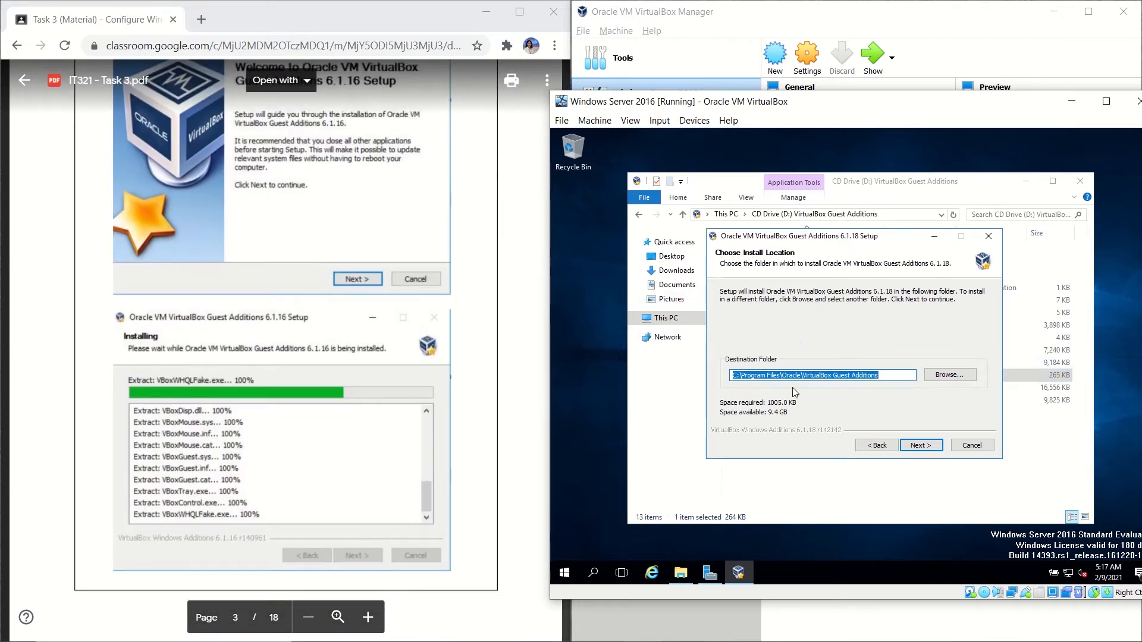
{"action": "left_click", "coordinate": [919, 446]}
{"action": "left_click", "coordinate": [920, 447]}
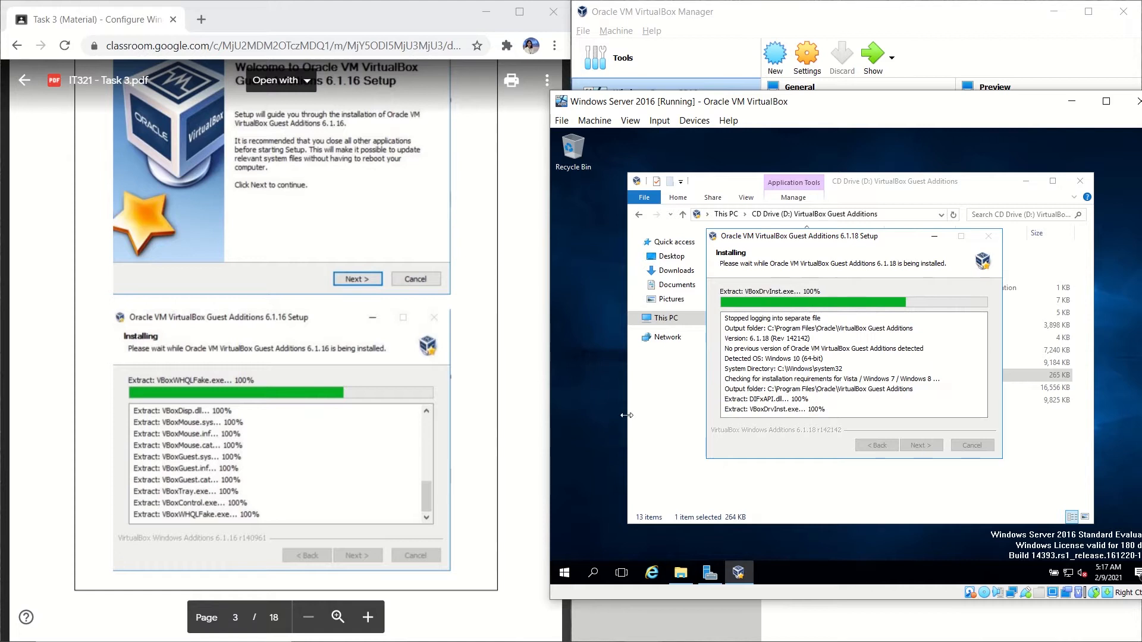
Step: Allow the Oracle Corporation device software to install, with always trusting software from this publisher enabled
{"action": "scroll", "coordinate": [552, 416], "scroll_direction": "down", "scroll_amount": 3}
{"action": "scroll", "coordinate": [551, 413], "scroll_direction": "down", "scroll_amount": 10}
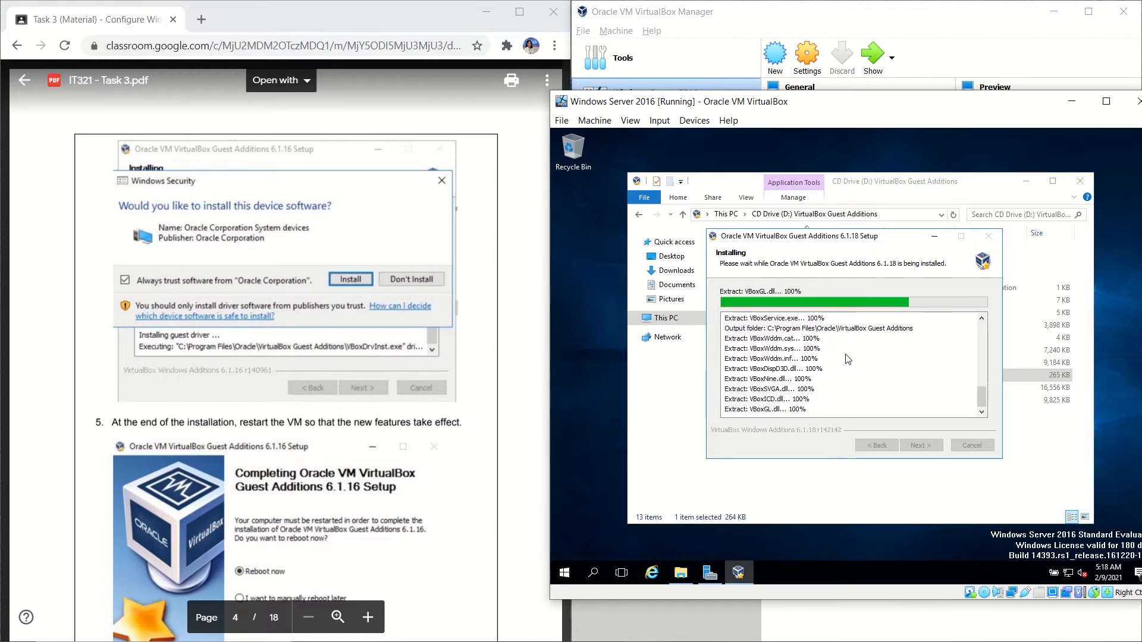
{"action": "scroll", "coordinate": [423, 435], "scroll_direction": "down", "scroll_amount": 4}
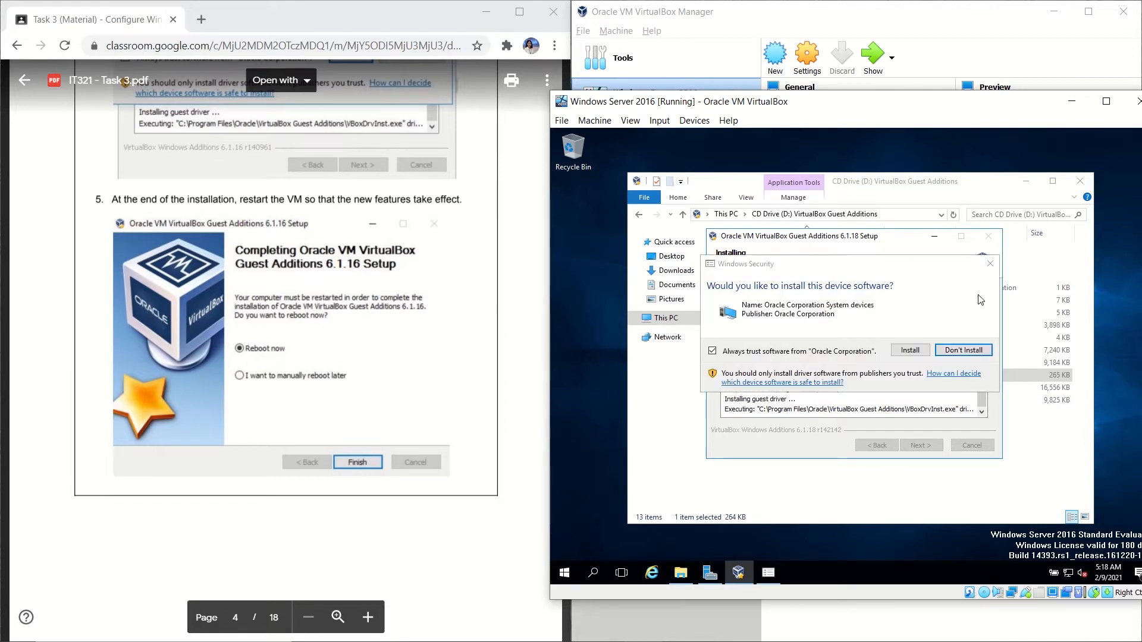
{"action": "left_click", "coordinate": [909, 351]}
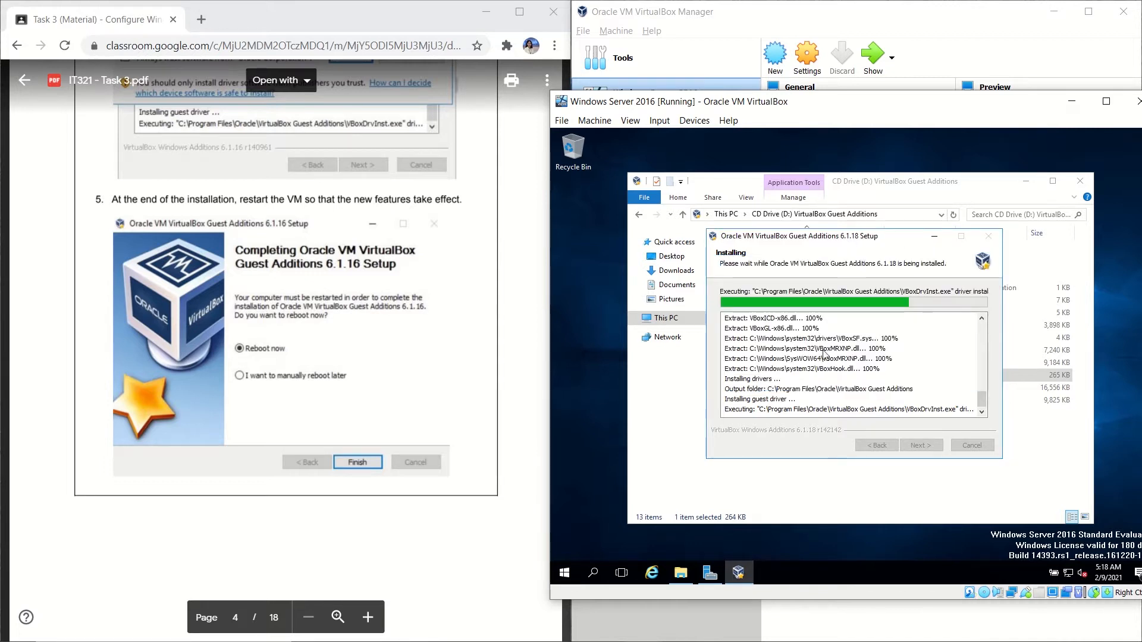
Step: Finish the Guest Additions setup with the Reboot now option to restart the virtual machine
{"action": "scroll", "coordinate": [472, 413], "scroll_direction": "down", "scroll_amount": 3}
{"action": "scroll", "coordinate": [472, 413], "scroll_direction": "up", "scroll_amount": 4}
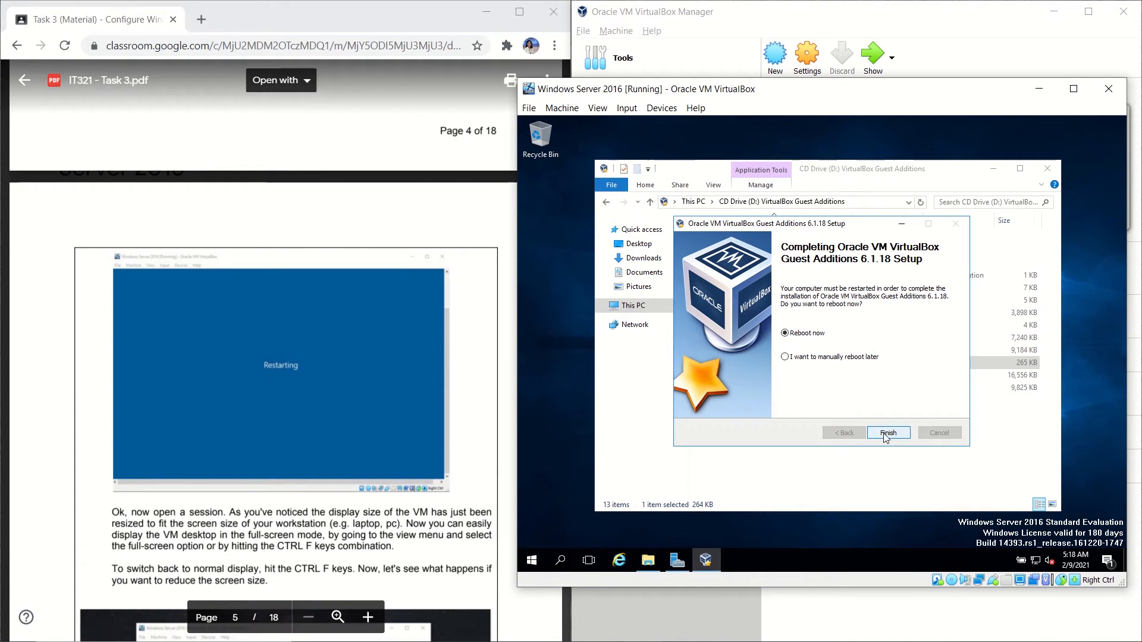
{"action": "left_click", "coordinate": [887, 433]}
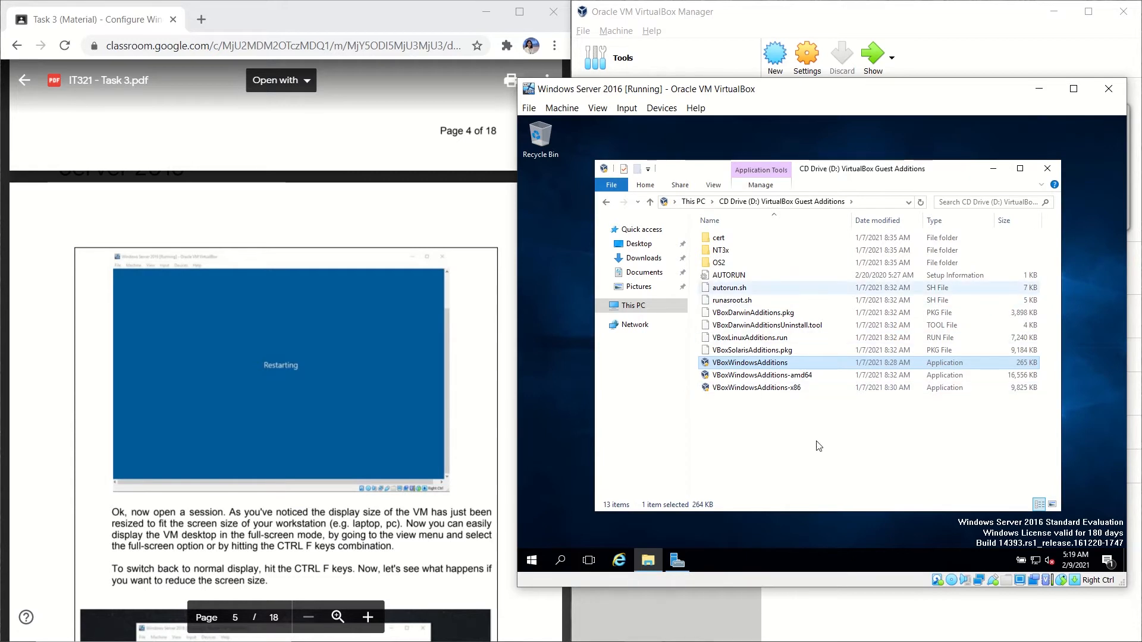
{"action": "scroll", "coordinate": [230, 370], "scroll_direction": "down", "scroll_amount": 3}
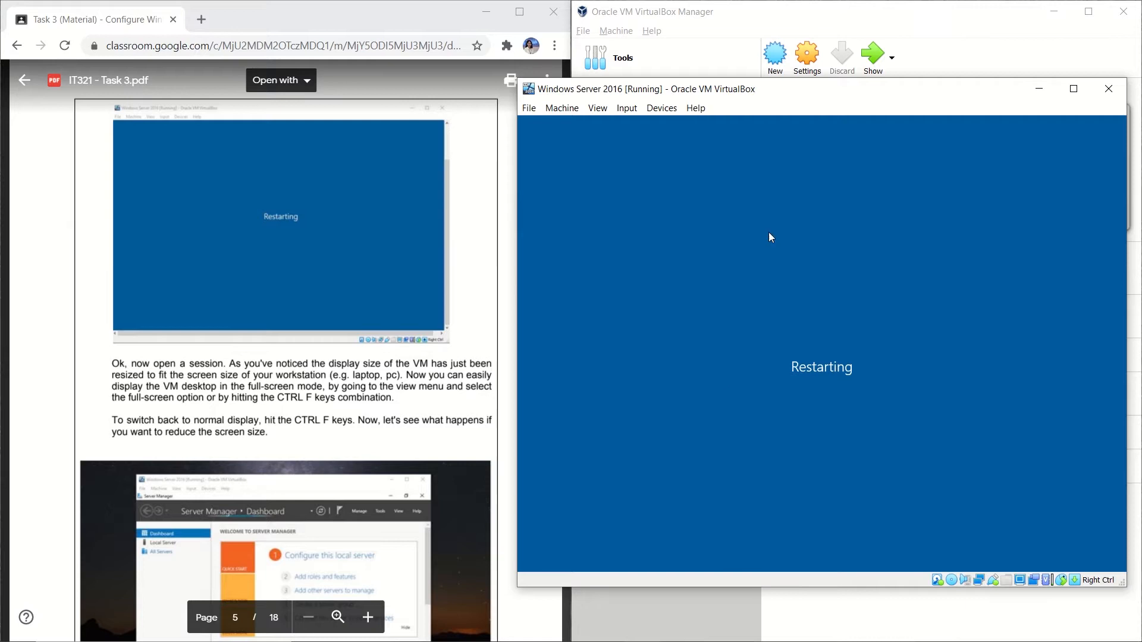
Step: Unlock the restarted Windows Server 2016 machine and sign in as Administrator with the account password
{"action": "left_click_drag", "start_coordinate": [845, 101], "coordinate": [822, 78]}
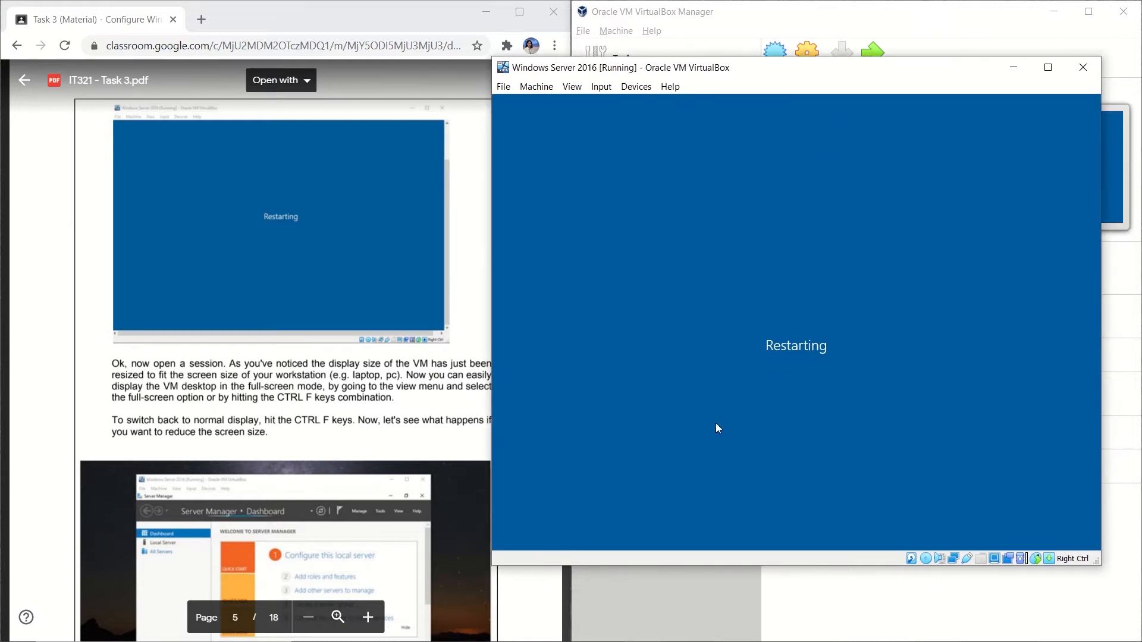
{"action": "scroll", "coordinate": [285, 357], "scroll_direction": "down", "scroll_amount": 3}
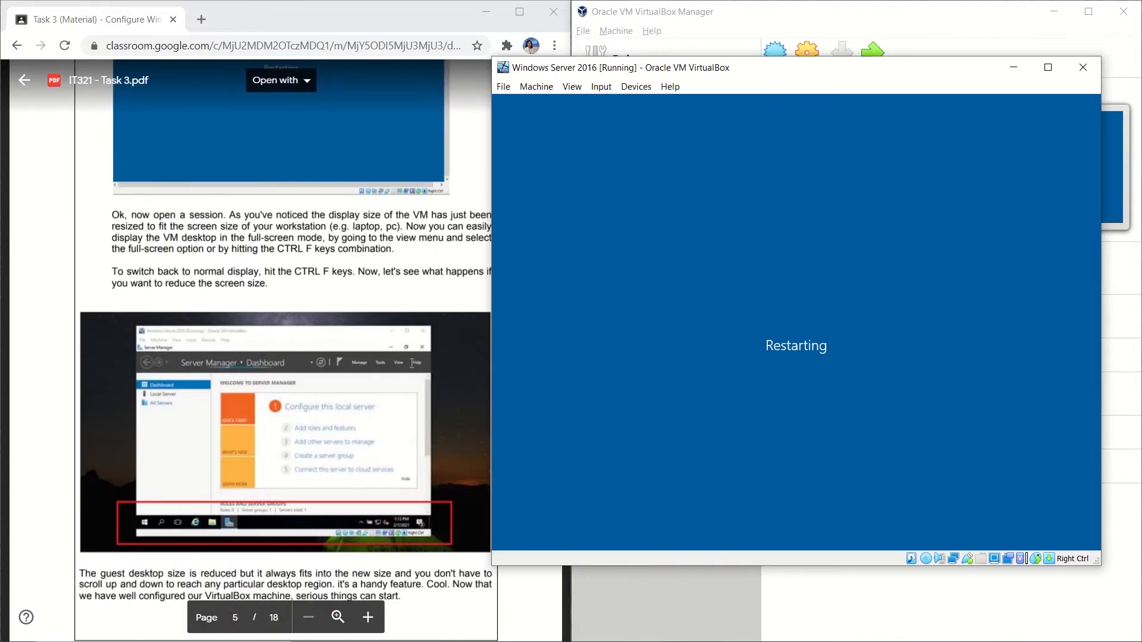
{"action": "scroll", "coordinate": [411, 362], "scroll_direction": "down", "scroll_amount": 2}
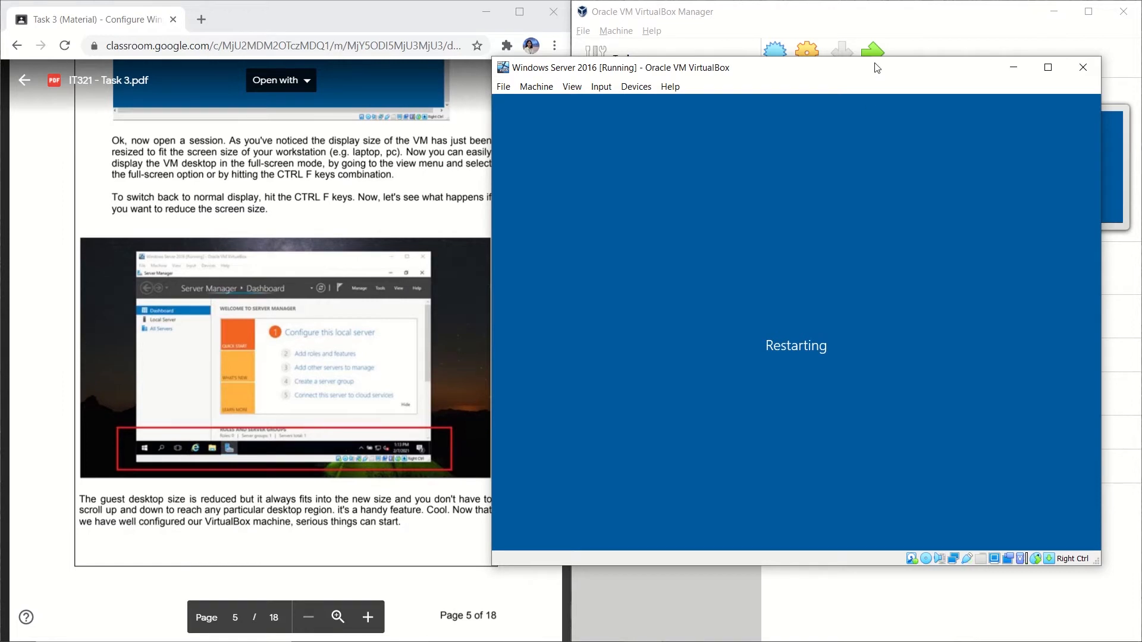
{"action": "mouse_move", "coordinate": [877, 67]}
{"action": "left_mouse_down"}
{"action": "mouse_move", "coordinate": [916, 61]}
{"action": "mouse_move", "coordinate": [873, 62]}
{"action": "left_mouse_up"}
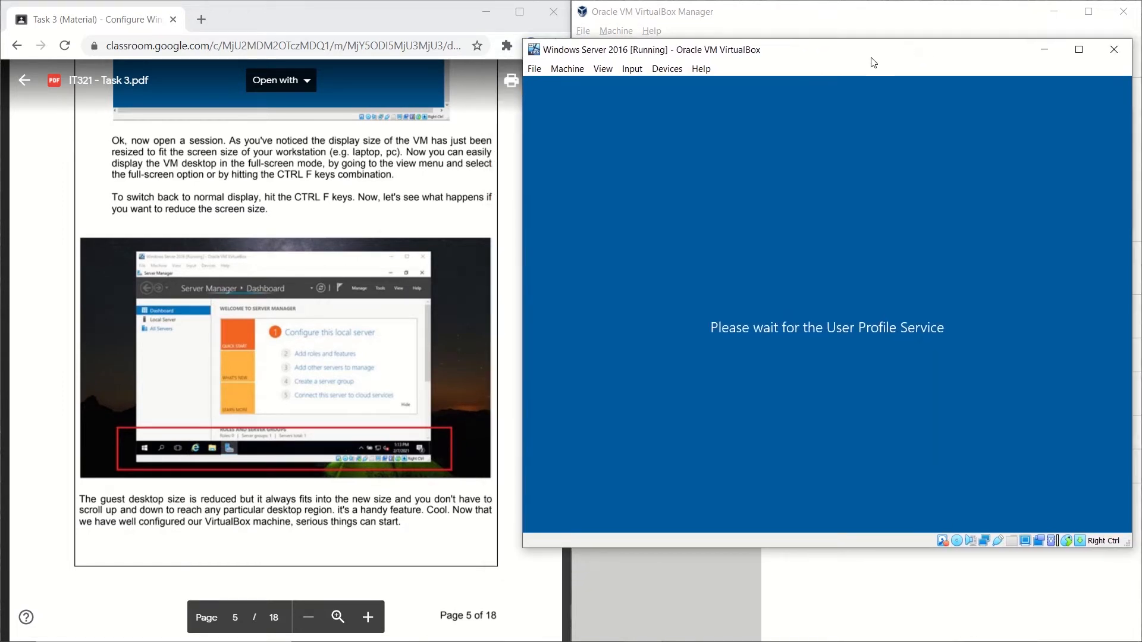
{"action": "scroll", "coordinate": [393, 254], "scroll_direction": "up", "scroll_amount": 2}
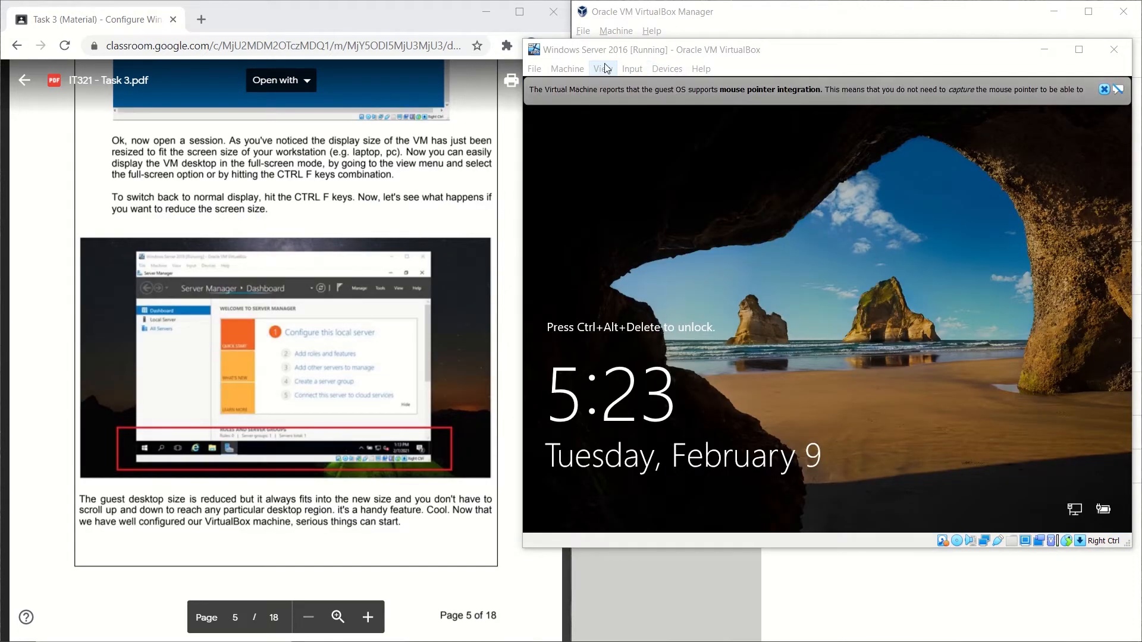
{"action": "left_click", "coordinate": [606, 69]}
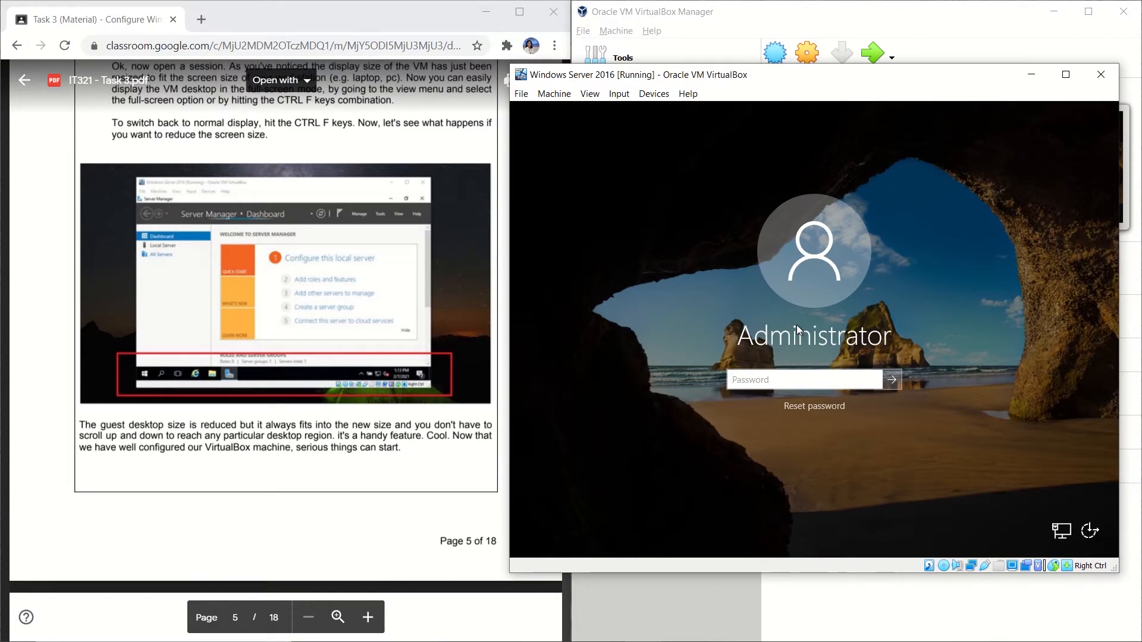
{"action": "type", "text": "•••••••••••••"}
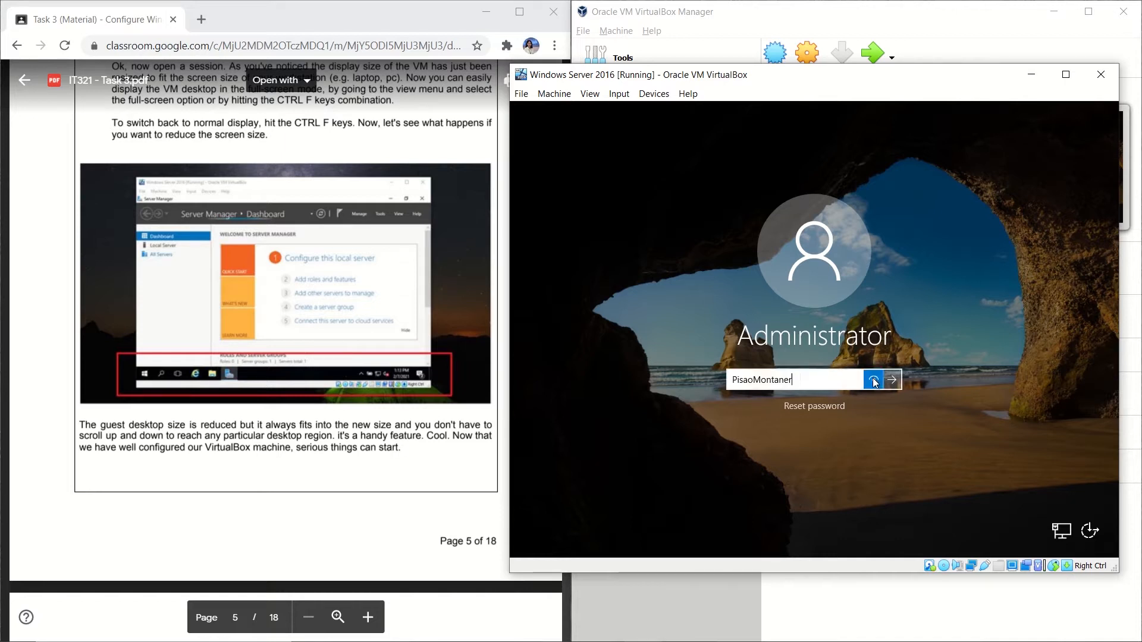
{"action": "type", "text": "•••"}
{"action": "left_click", "coordinate": [890, 379]}
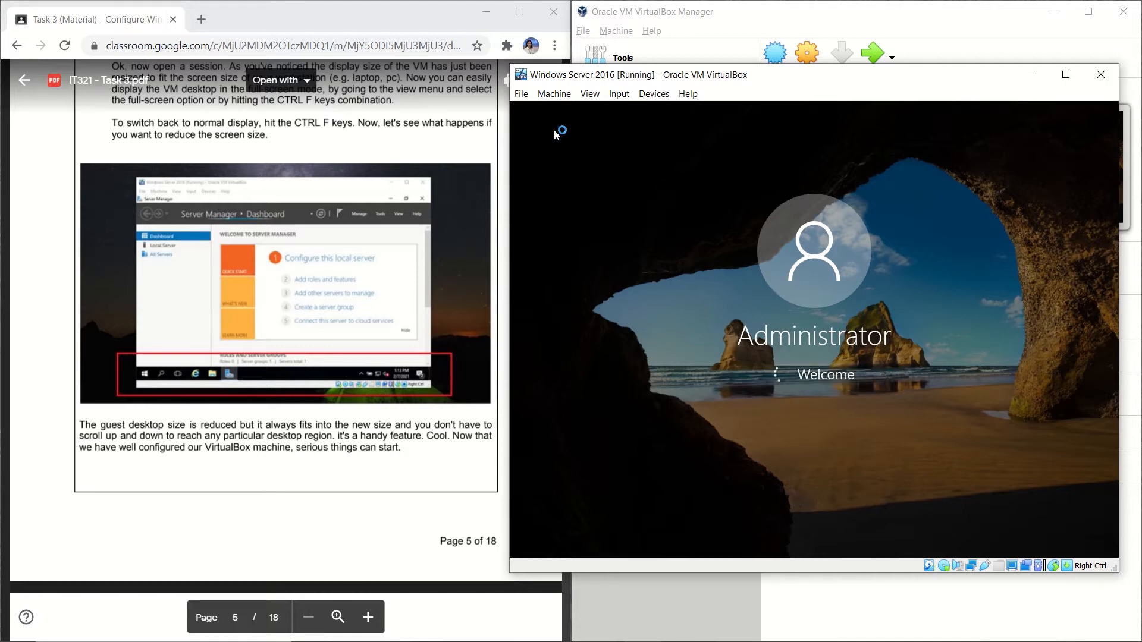
Step: Maximize the Windows Server 2016 virtual machine window
{"action": "scroll", "coordinate": [376, 321], "scroll_direction": "up", "scroll_amount": 1}
{"action": "scroll", "coordinate": [375, 321], "scroll_direction": "up", "scroll_amount": 1}
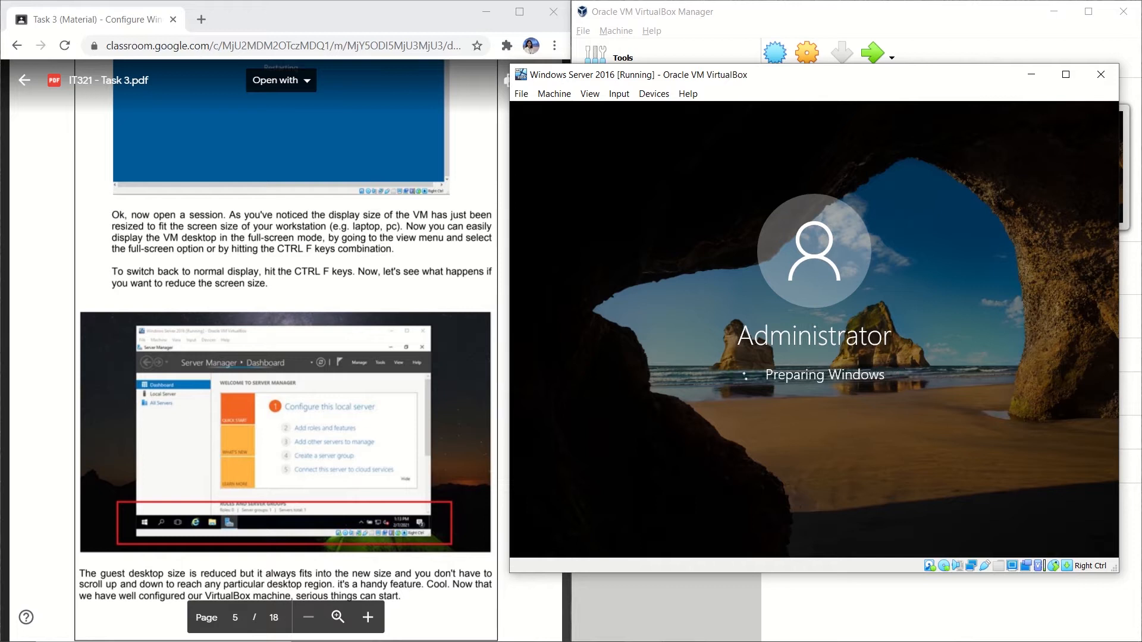
{"action": "left_click_drag", "start_coordinate": [864, 80], "coordinate": [876, 73]}
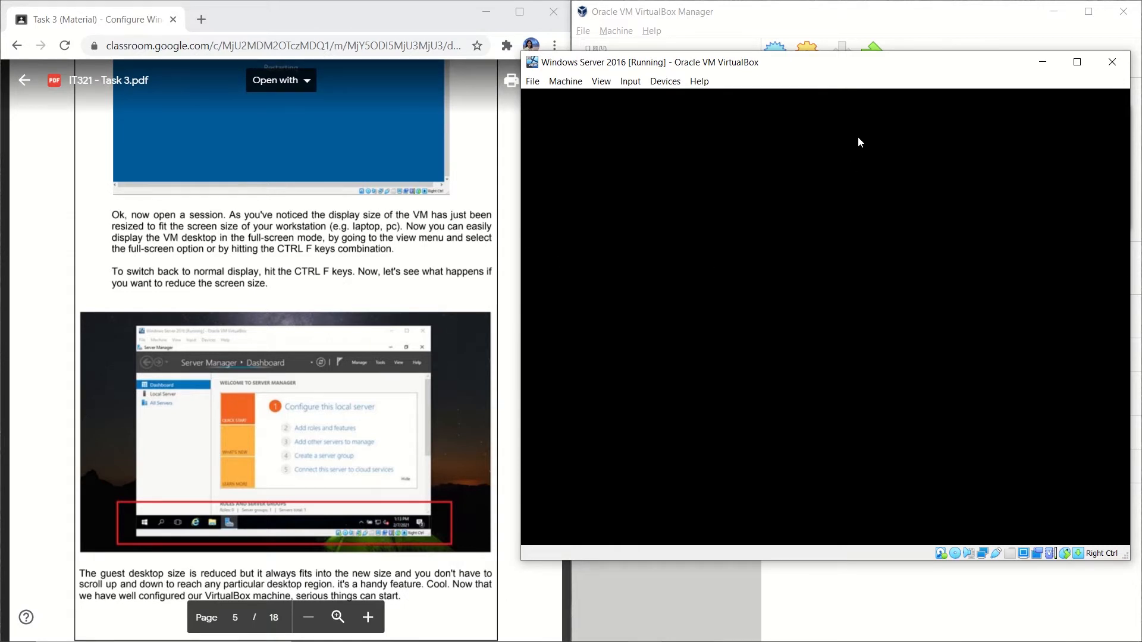
{"action": "left_click_drag", "start_coordinate": [909, 60], "coordinate": [916, 66]}
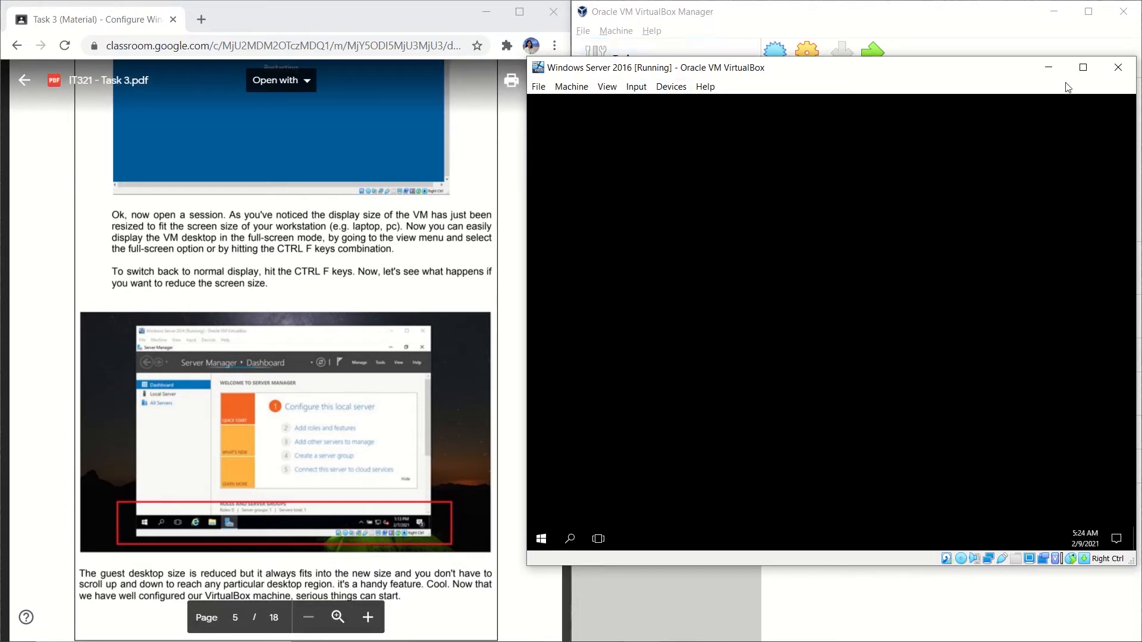
{"action": "left_click", "coordinate": [1083, 67]}
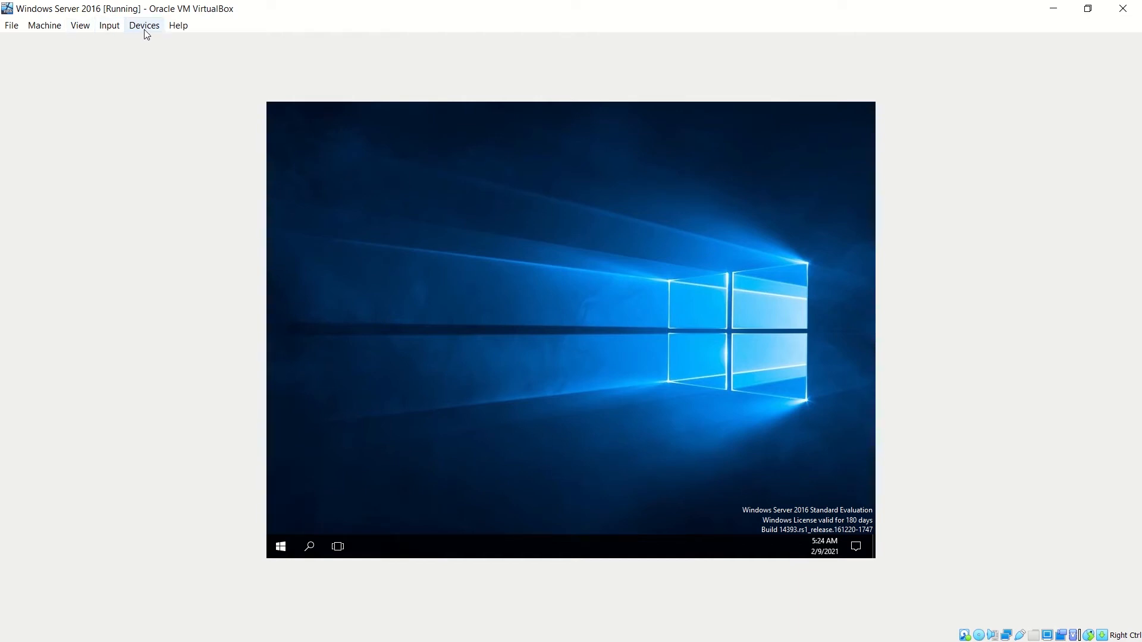
Step: Switch the Windows Server 2016 virtual machine to full-screen mode and accept the switch
{"action": "left_click", "coordinate": [80, 26]}
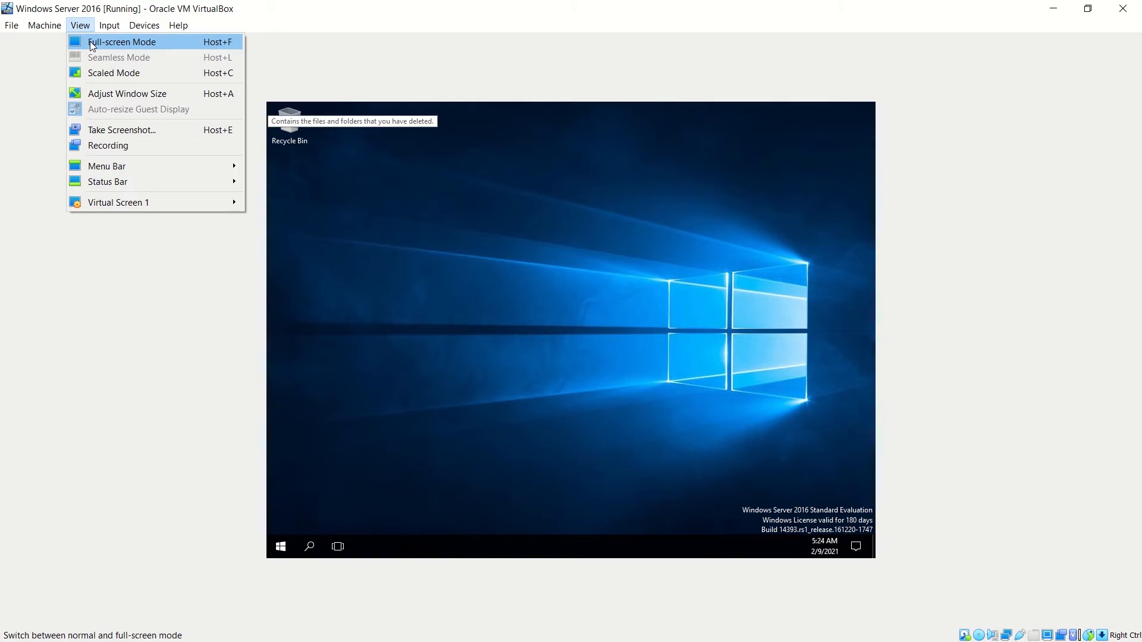
{"action": "key", "text": "Escape"}
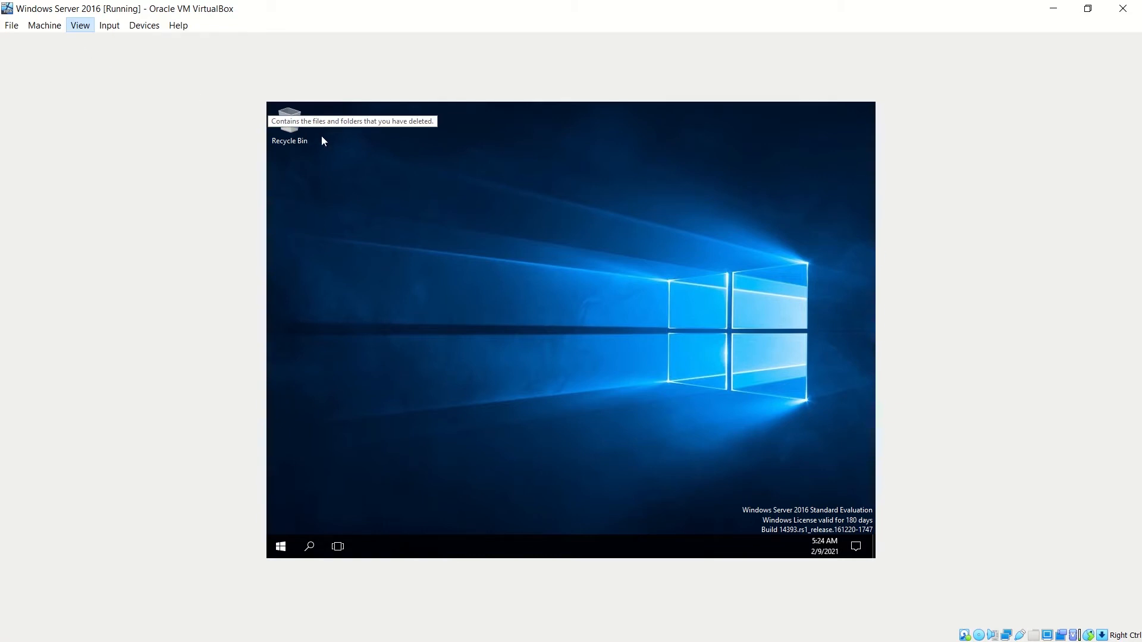
{"action": "key", "text": "ctrl+f"}
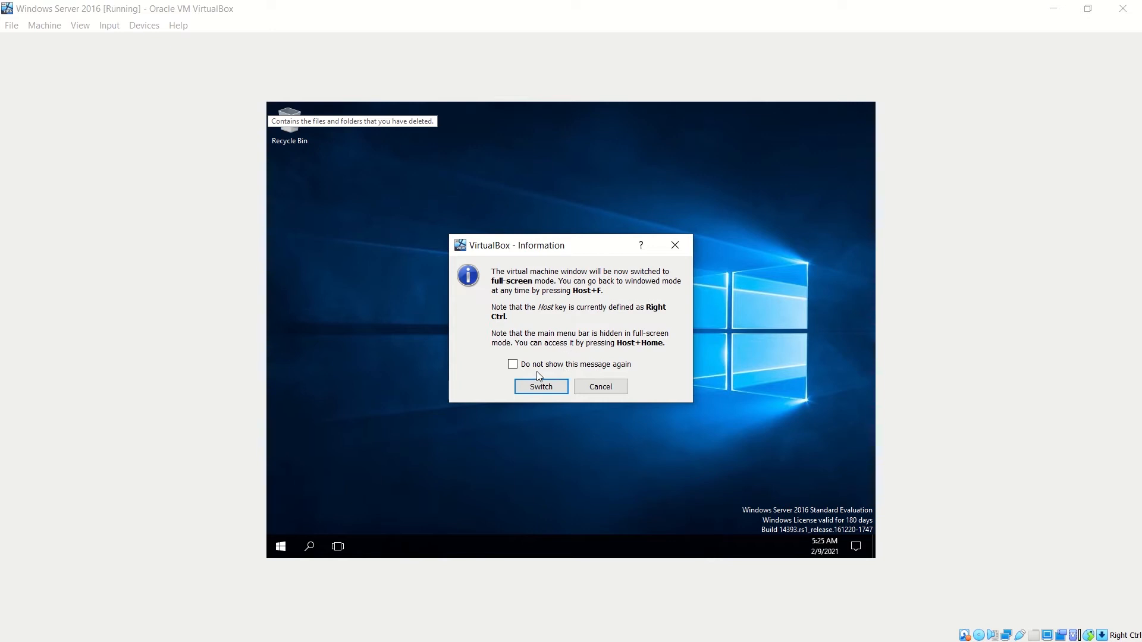
{"action": "left_click", "coordinate": [541, 386]}
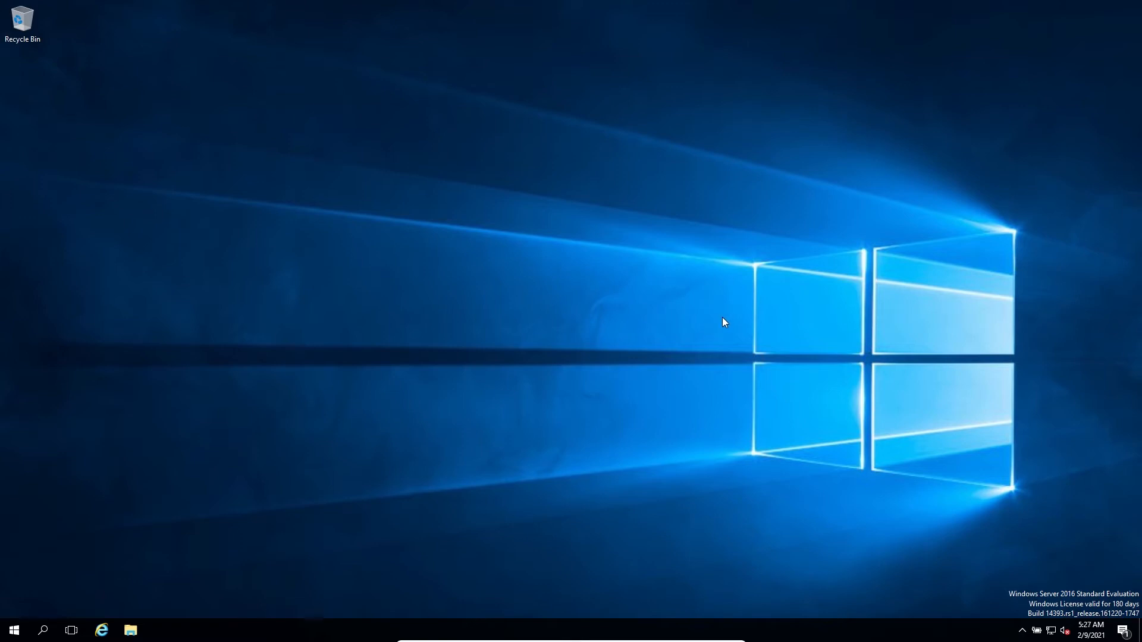
Step: Return the virtual machine from full-screen to normal display, enlarge its window, and reposition it and Server Manager
{"action": "key", "text": "ctrl+f"}
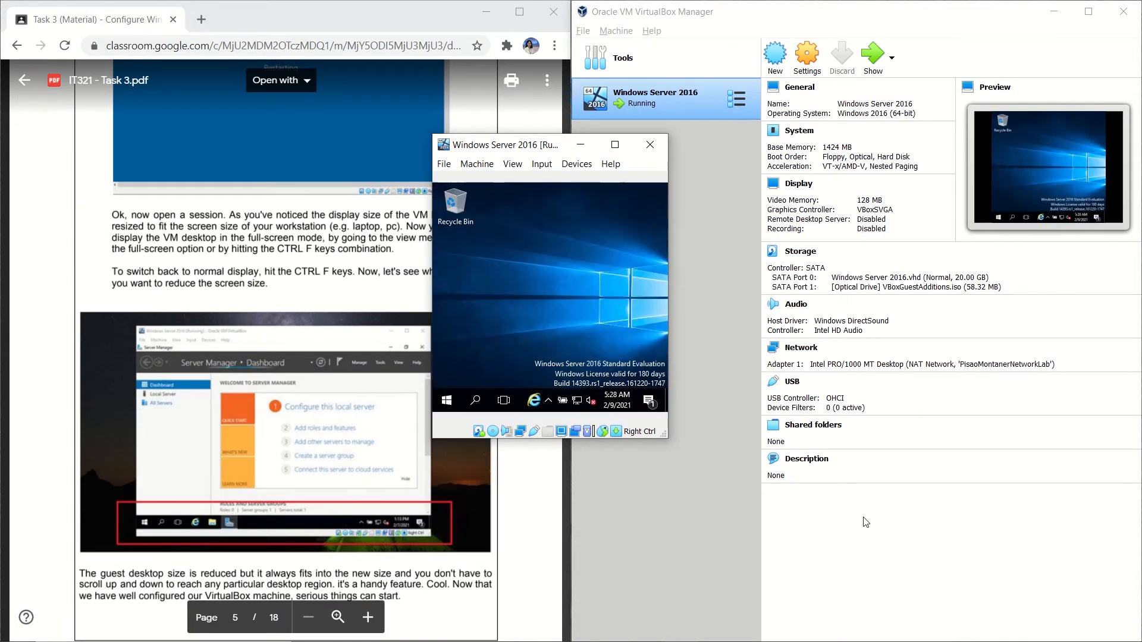
{"action": "left_click_drag", "start_coordinate": [664, 441], "coordinate": [979, 552]}
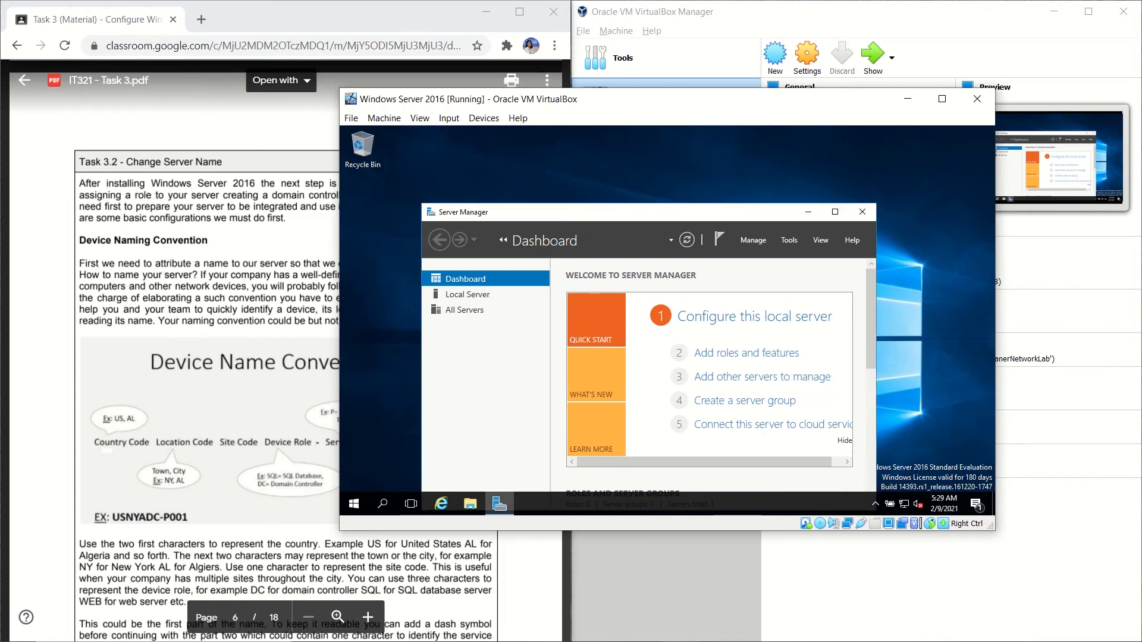
{"action": "left_click_drag", "start_coordinate": [735, 213], "coordinate": [744, 174]}
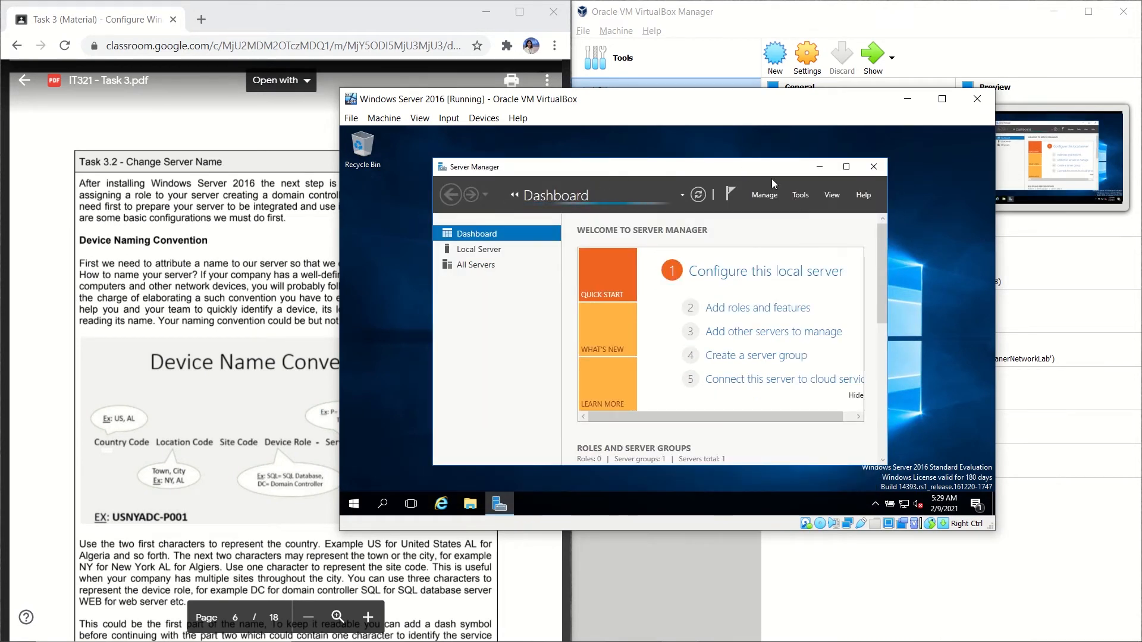
{"action": "left_click_drag", "start_coordinate": [831, 98], "coordinate": [939, 101]}
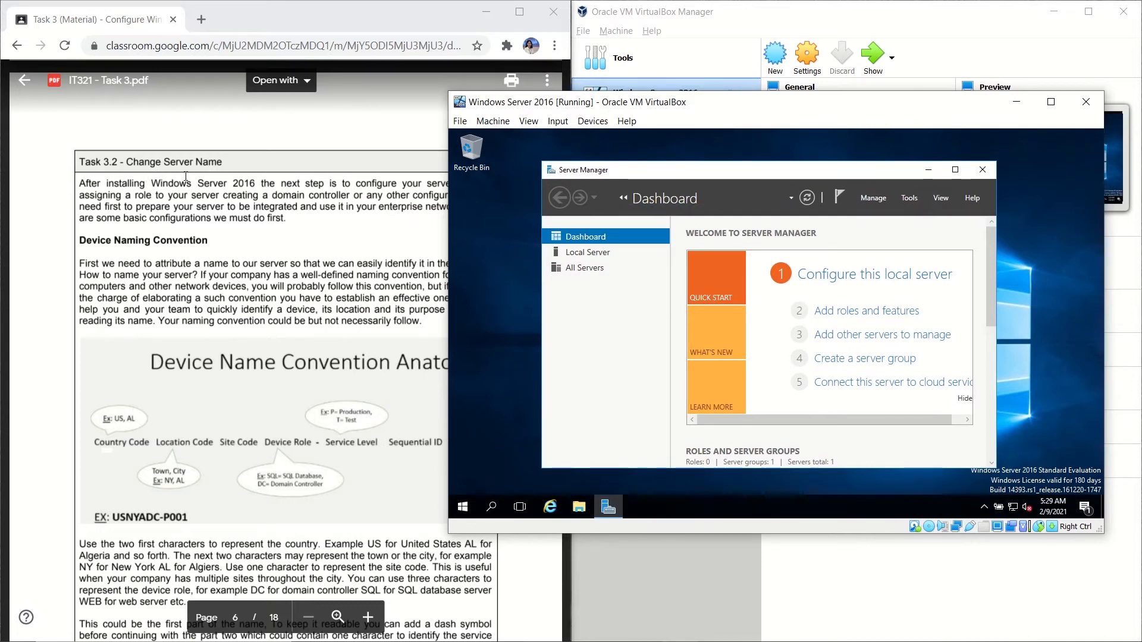
Step: Read the Task 3.2 guide on the device naming convention and the first steps for changing the server name
{"action": "left_click", "coordinate": [355, 143]}
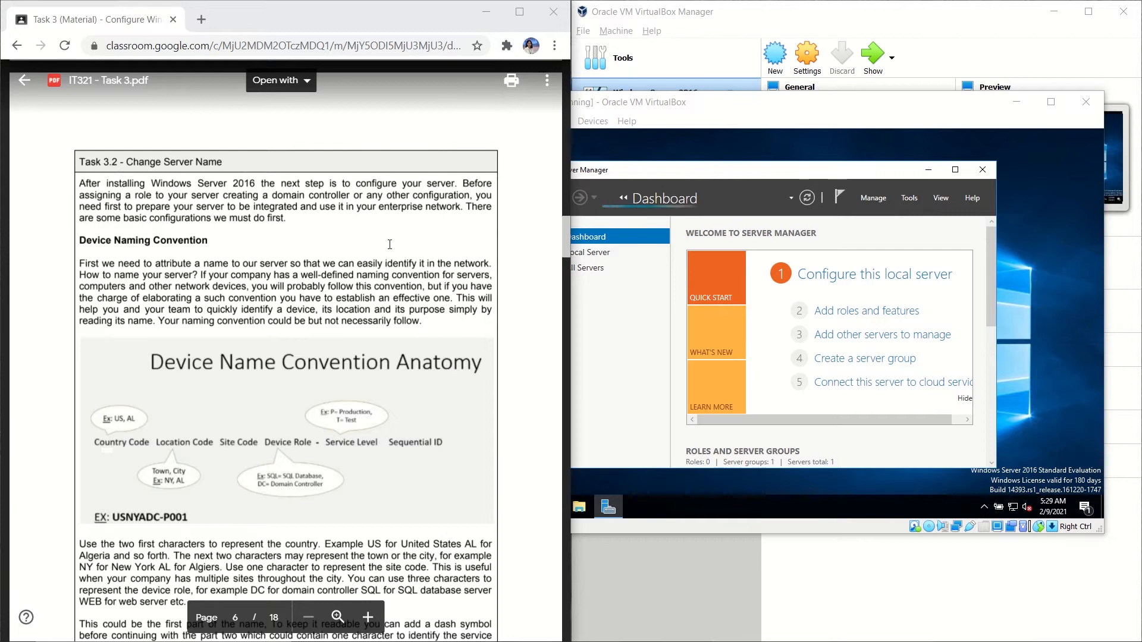
{"action": "scroll", "coordinate": [206, 166], "scroll_direction": "down", "scroll_amount": 1}
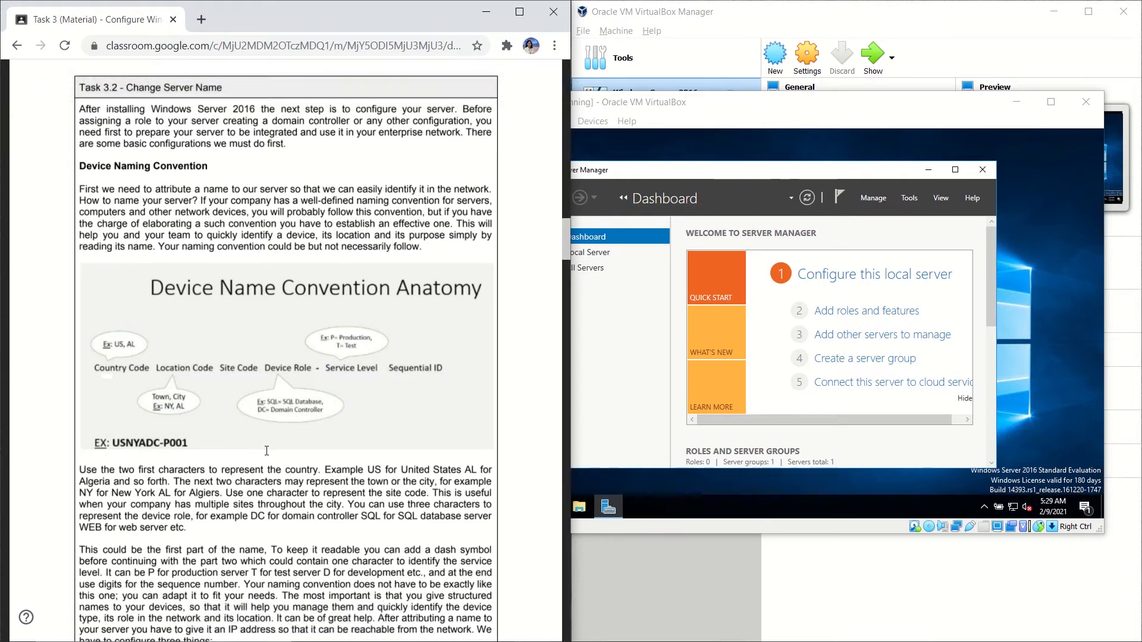
{"action": "scroll", "coordinate": [267, 450], "scroll_direction": "down", "scroll_amount": 3}
{"action": "scroll", "coordinate": [267, 450], "scroll_direction": "down", "scroll_amount": 4}
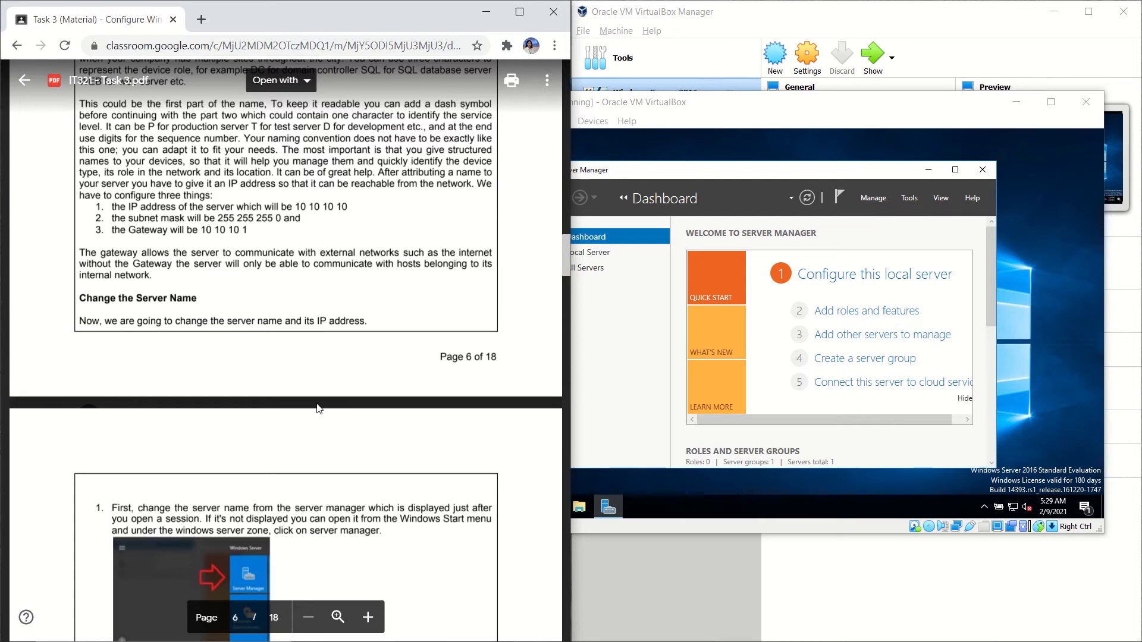
{"action": "scroll", "coordinate": [319, 408], "scroll_direction": "down", "scroll_amount": 4}
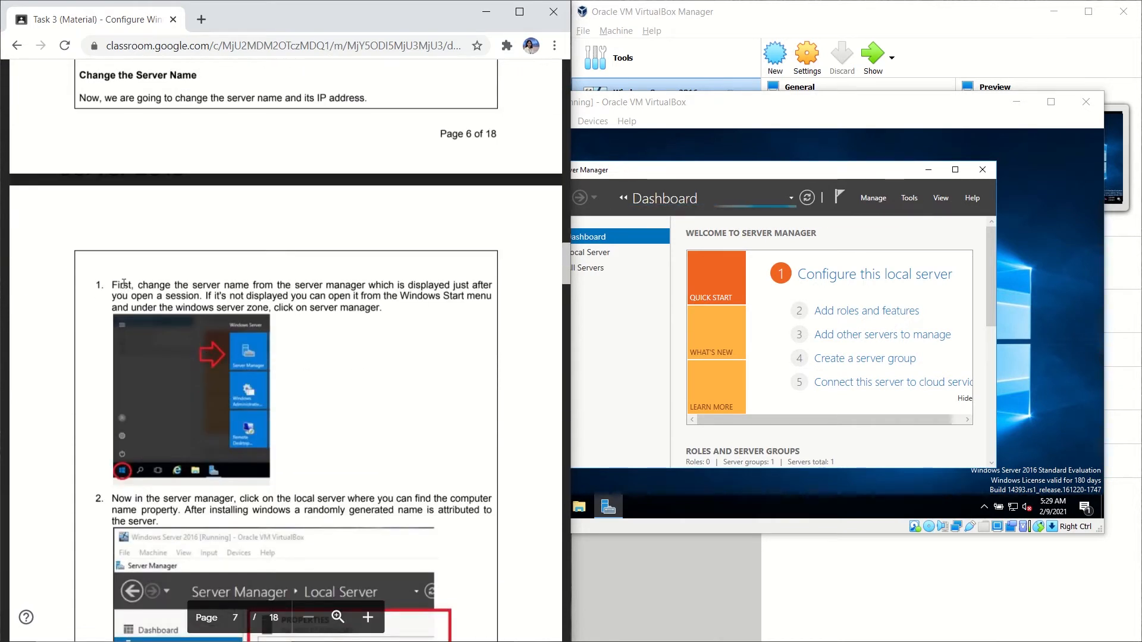
{"action": "scroll", "coordinate": [121, 289], "scroll_direction": "down", "scroll_amount": 1}
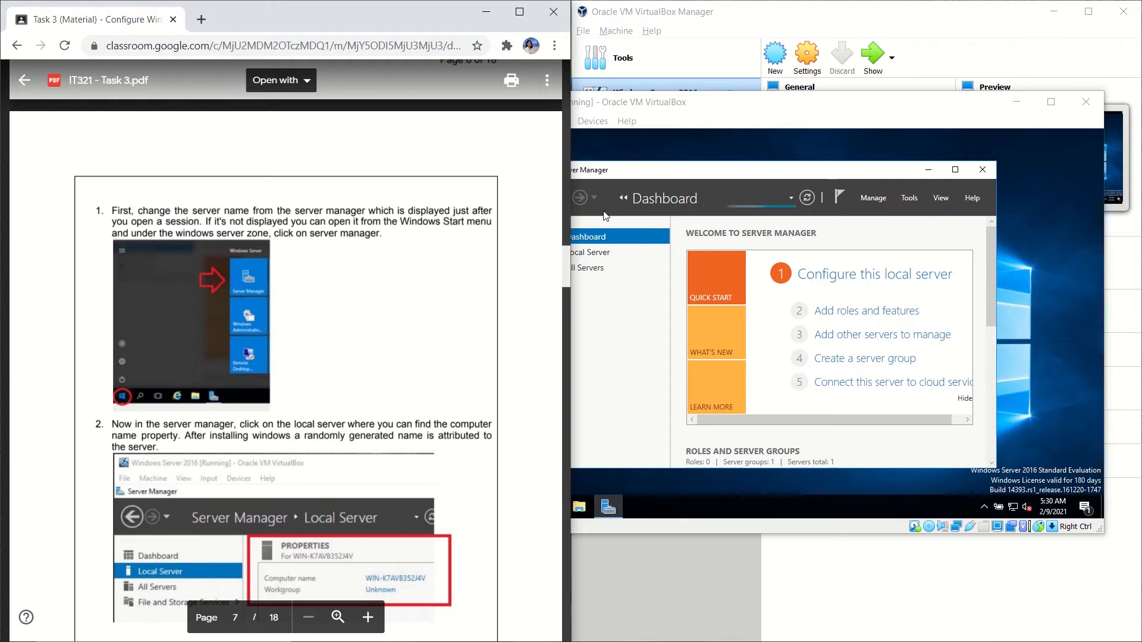
Step: Move and narrow the Windows Server 2016 virtual machine window so that it no longer covers the guide's text
{"action": "left_click_drag", "start_coordinate": [780, 179], "coordinate": [805, 182]}
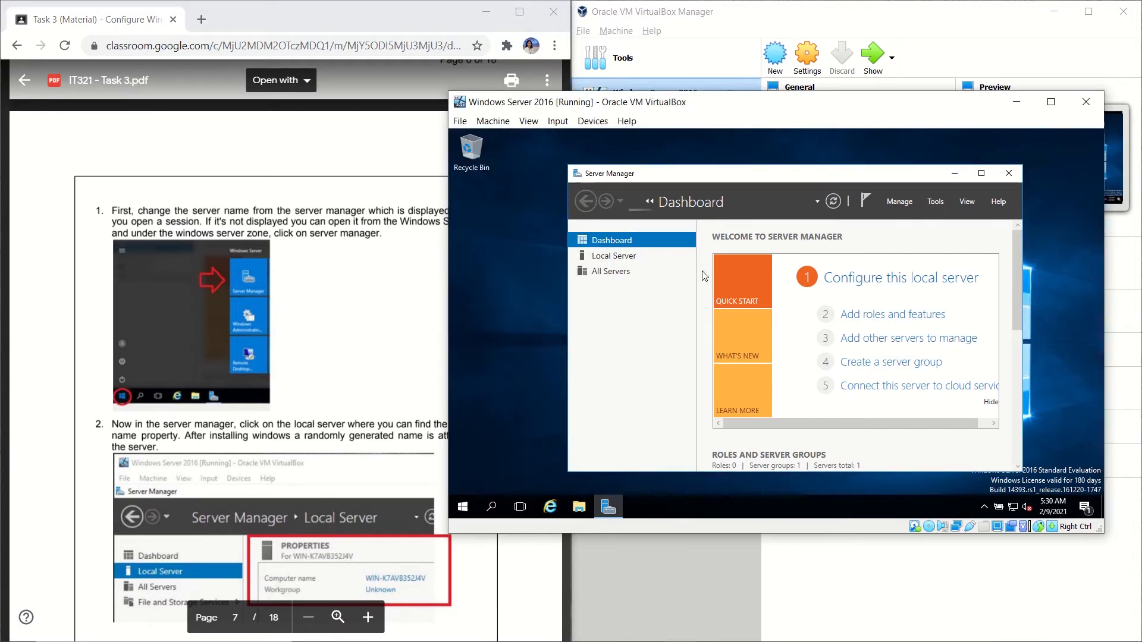
{"action": "left_click_drag", "start_coordinate": [682, 102], "coordinate": [699, 70]}
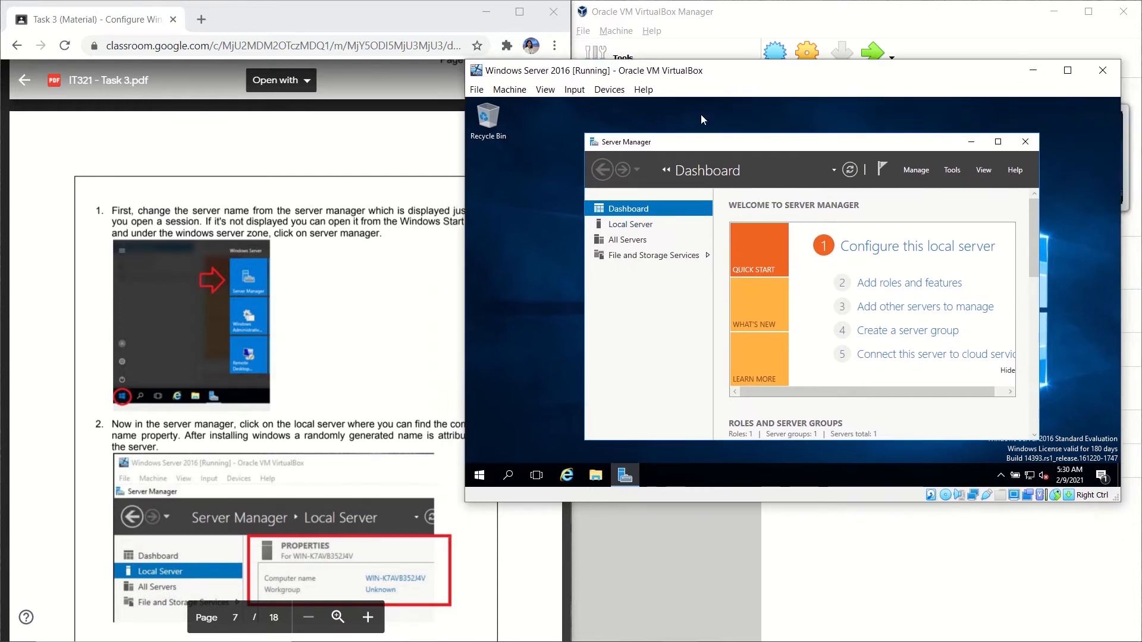
{"action": "scroll", "coordinate": [349, 460], "scroll_direction": "up", "scroll_amount": 1}
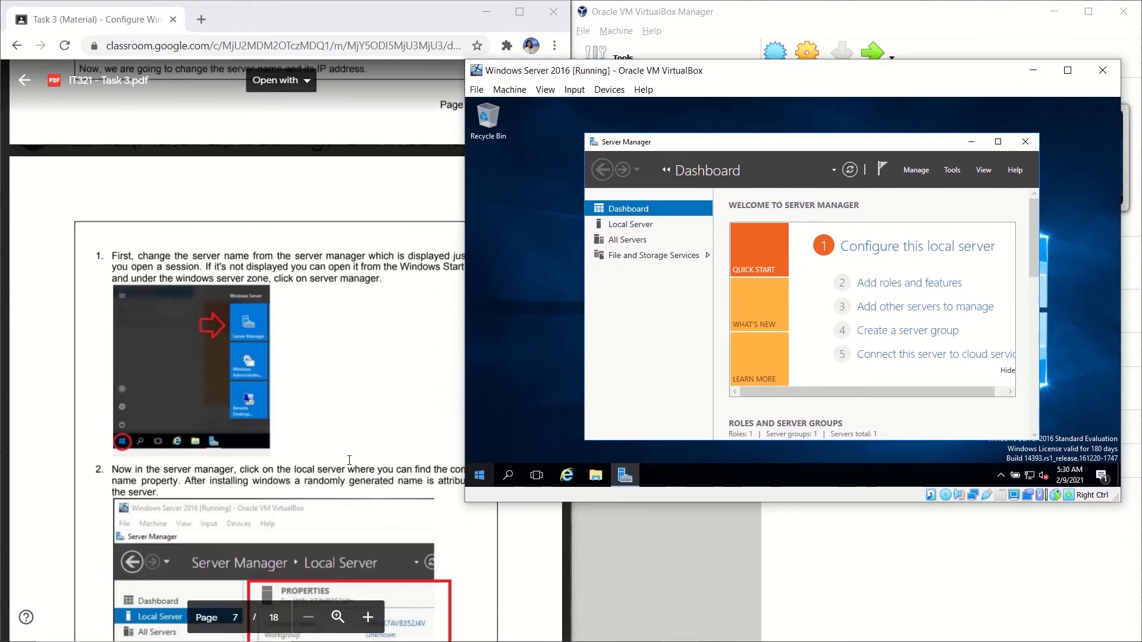
{"action": "scroll", "coordinate": [349, 459], "scroll_direction": "up", "scroll_amount": 2}
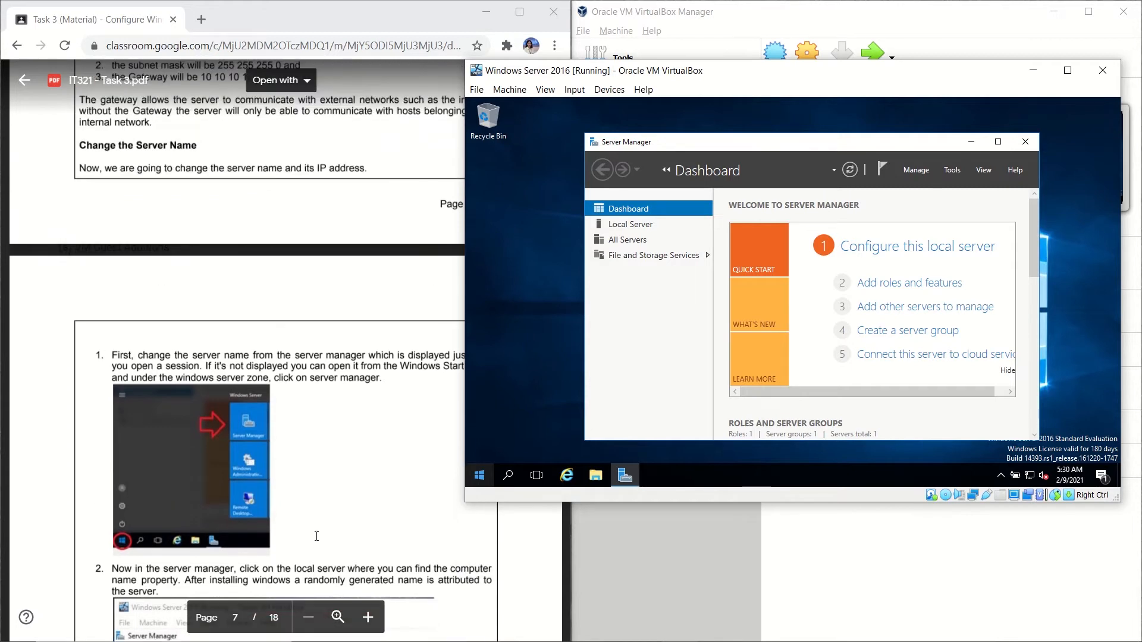
{"action": "scroll", "coordinate": [280, 508], "scroll_direction": "down", "scroll_amount": 2}
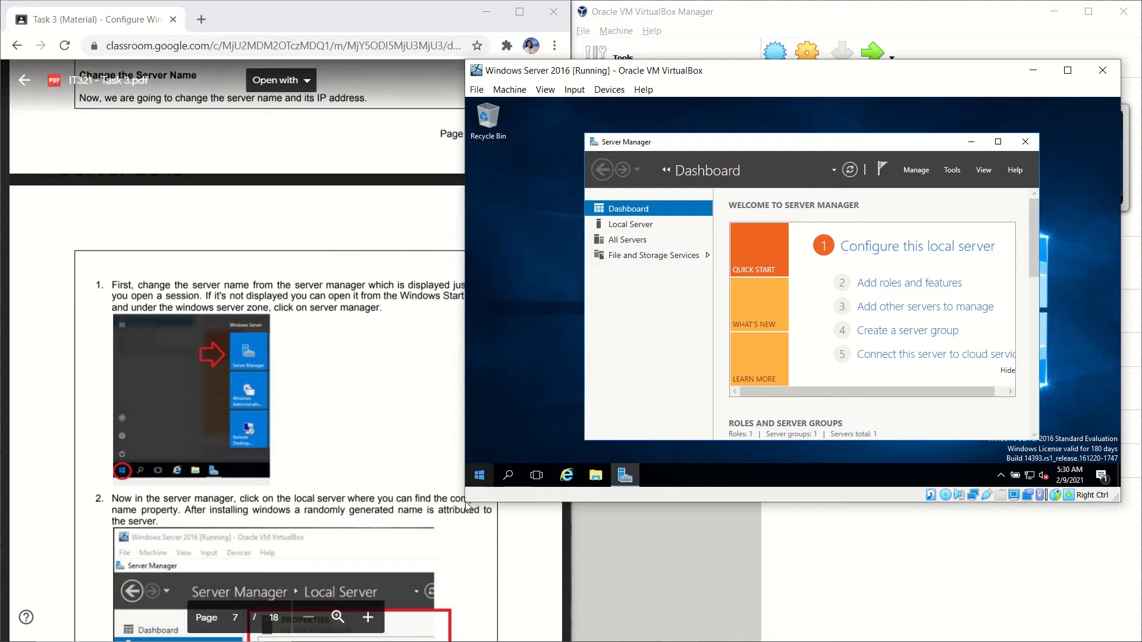
{"action": "left_click_drag", "start_coordinate": [465, 496], "coordinate": [575, 484]}
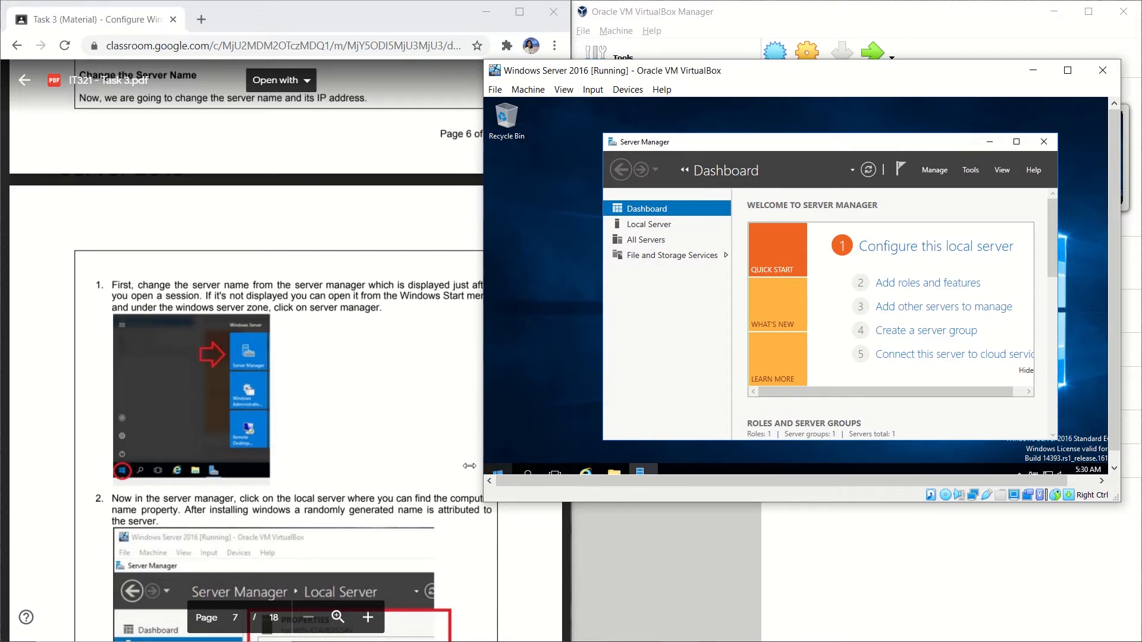
{"action": "left_click_drag", "start_coordinate": [478, 482], "coordinate": [483, 488]}
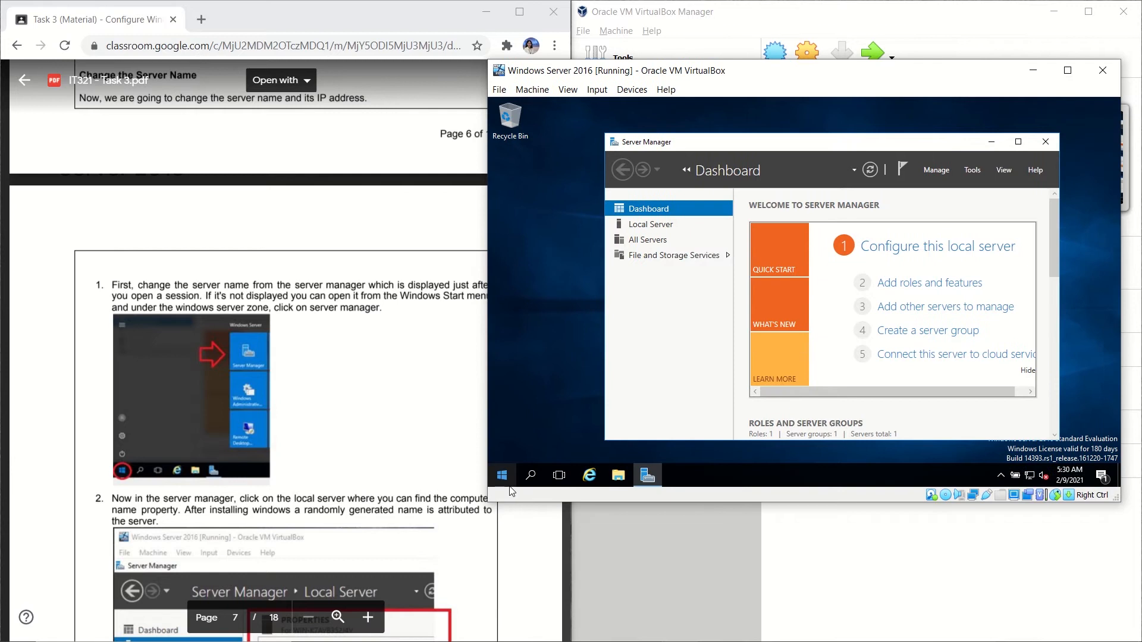
{"action": "left_click_drag", "start_coordinate": [483, 489], "coordinate": [507, 489]}
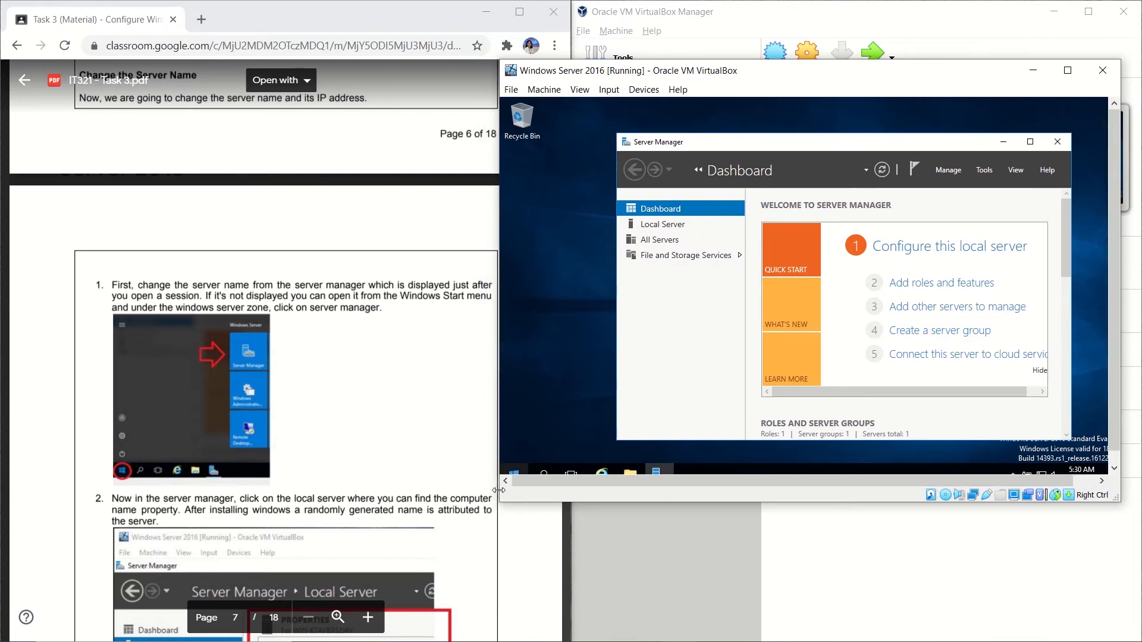
Step: Display the Local Server properties in Server Manager and open System Properties from the computer name, following guide steps 2 and 3
{"action": "scroll", "coordinate": [397, 440], "scroll_direction": "down", "scroll_amount": 5}
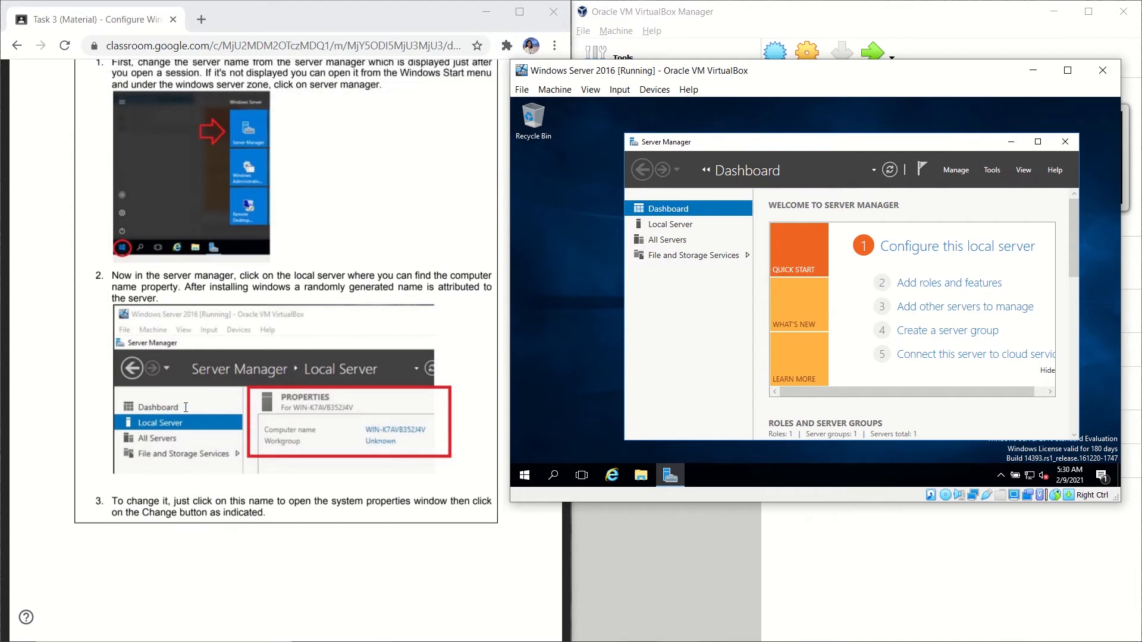
{"action": "left_click", "coordinate": [687, 229]}
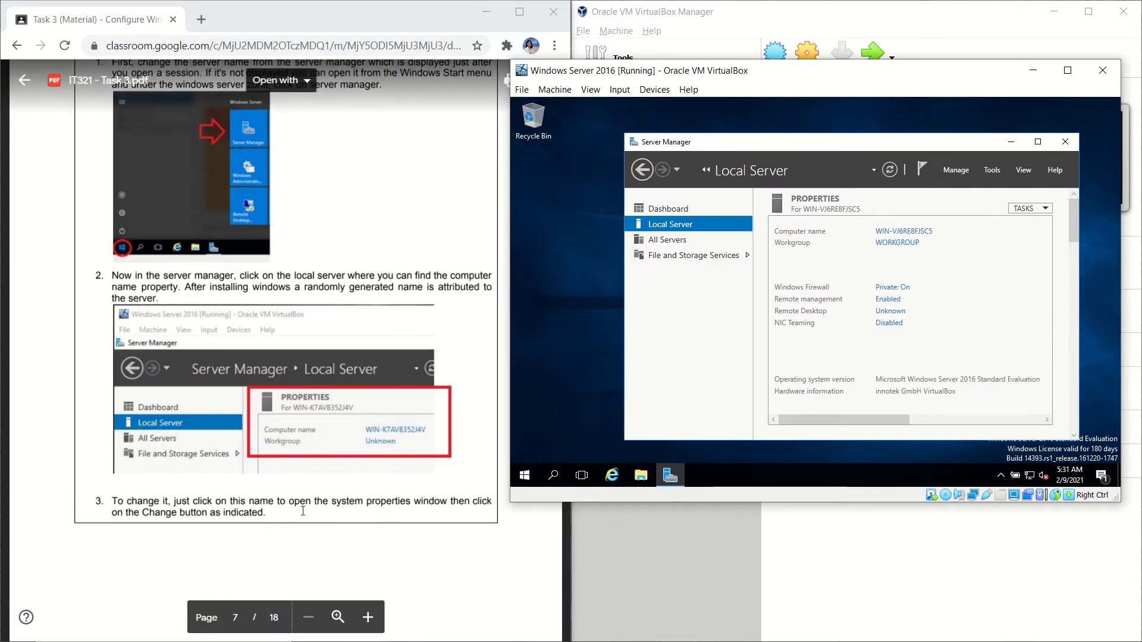
{"action": "scroll", "coordinate": [236, 515], "scroll_direction": "down", "scroll_amount": 6}
{"action": "scroll", "coordinate": [321, 504], "scroll_direction": "down", "scroll_amount": 3}
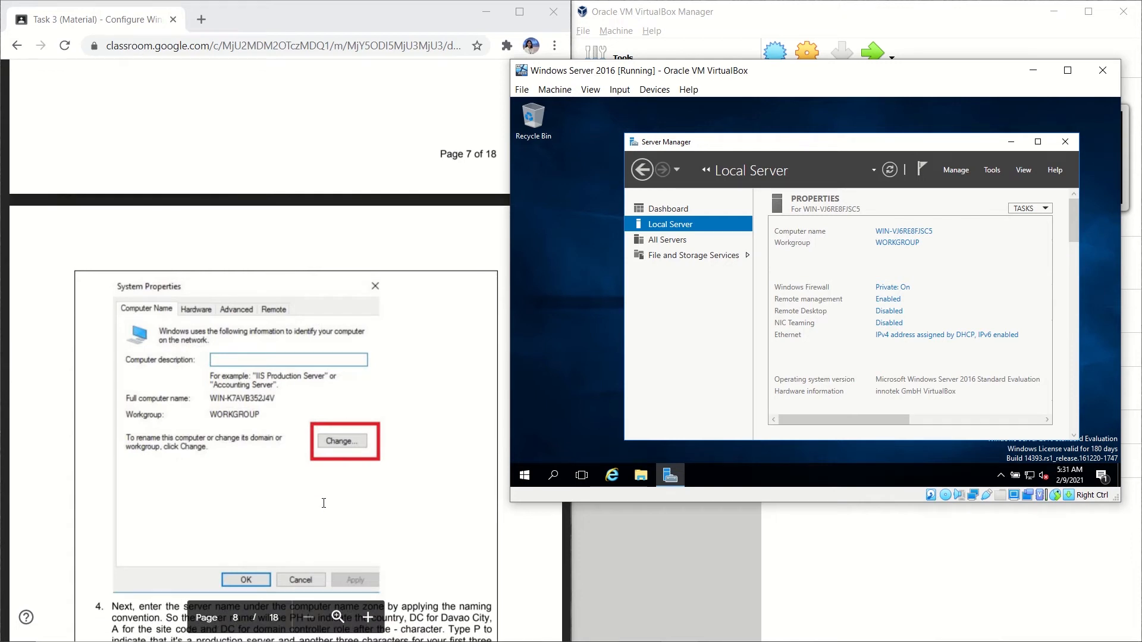
{"action": "scroll", "coordinate": [323, 503], "scroll_direction": "down", "scroll_amount": 1}
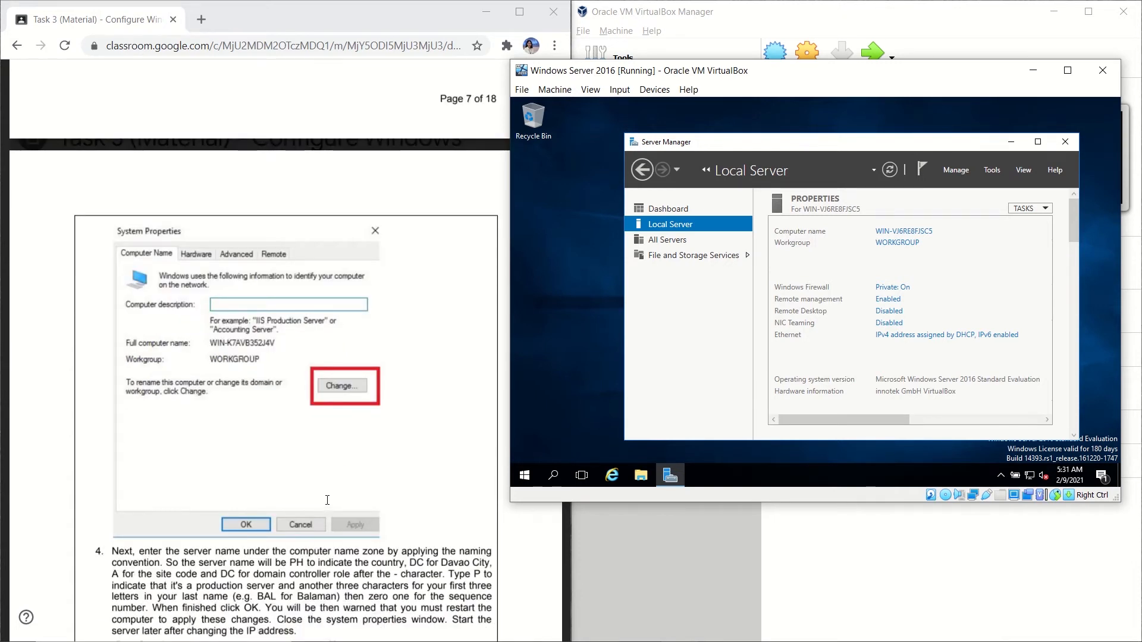
{"action": "scroll", "coordinate": [186, 285], "scroll_direction": "up", "scroll_amount": 1}
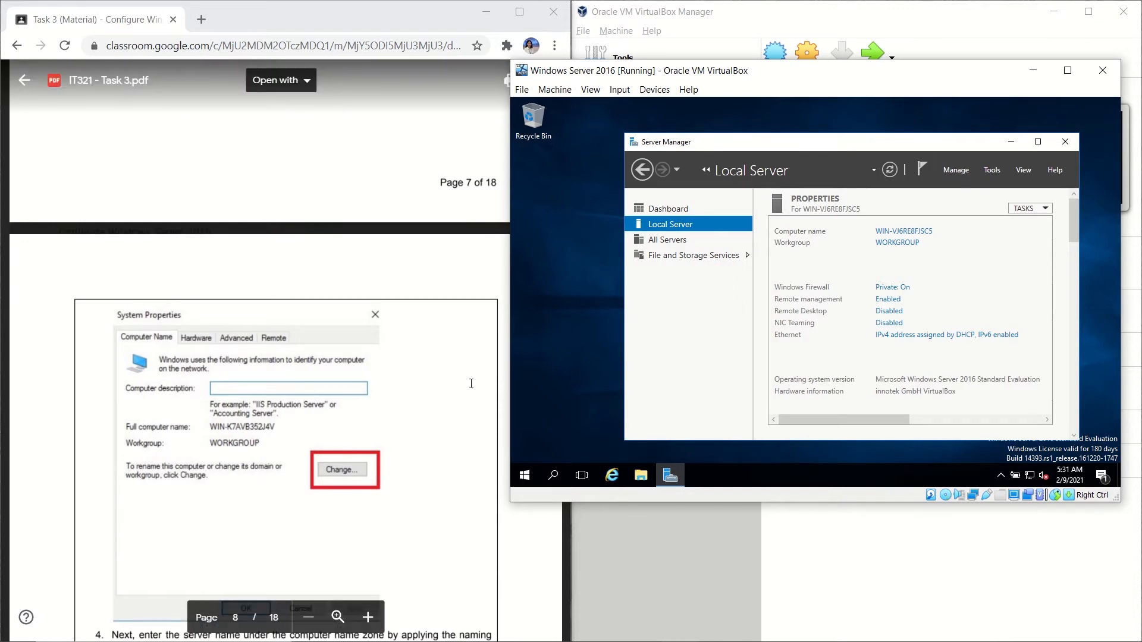
{"action": "scroll", "coordinate": [471, 383], "scroll_direction": "up", "scroll_amount": 6}
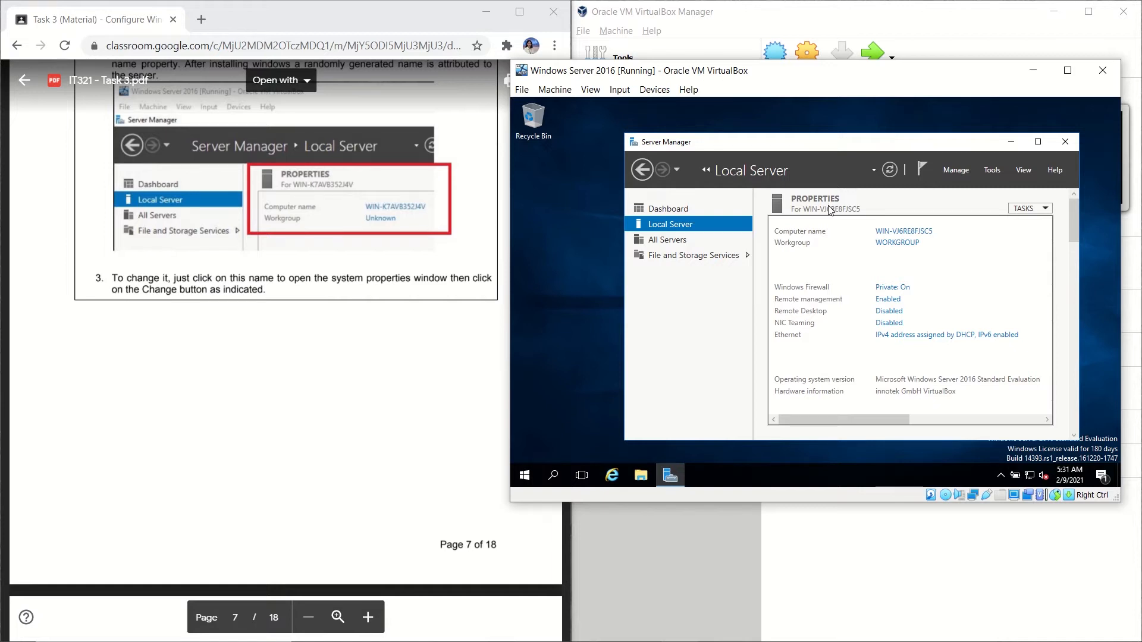
{"action": "left_click", "coordinate": [907, 232]}
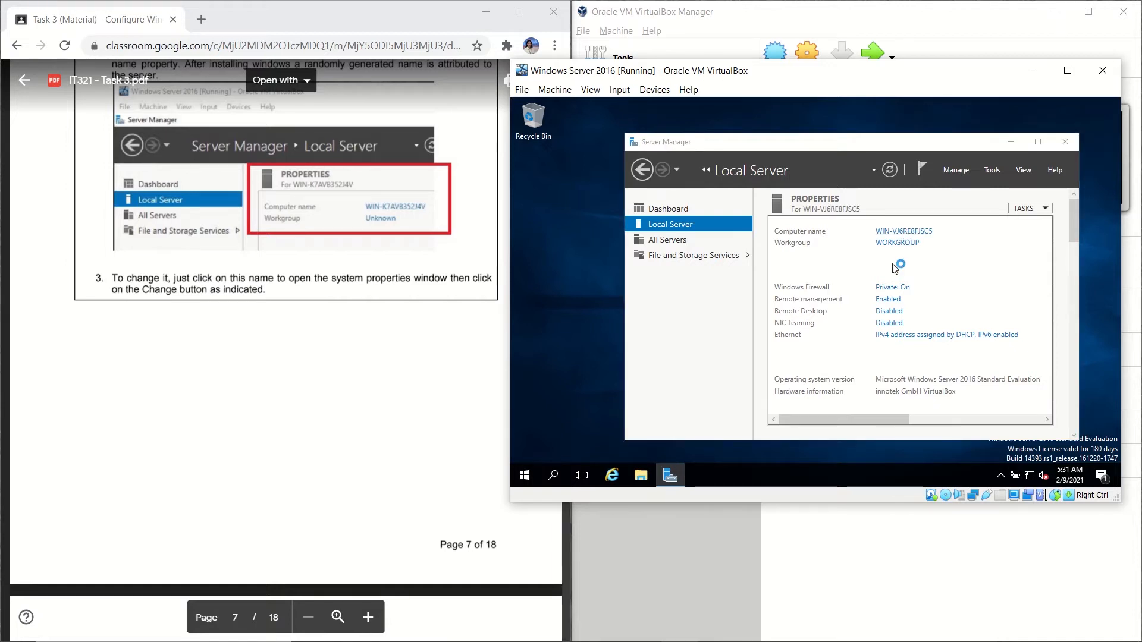
Step: Open the Computer Name/Domain Changes dialog from System Properties, as the guide indicates
{"action": "scroll", "coordinate": [343, 279], "scroll_direction": "down", "scroll_amount": 5}
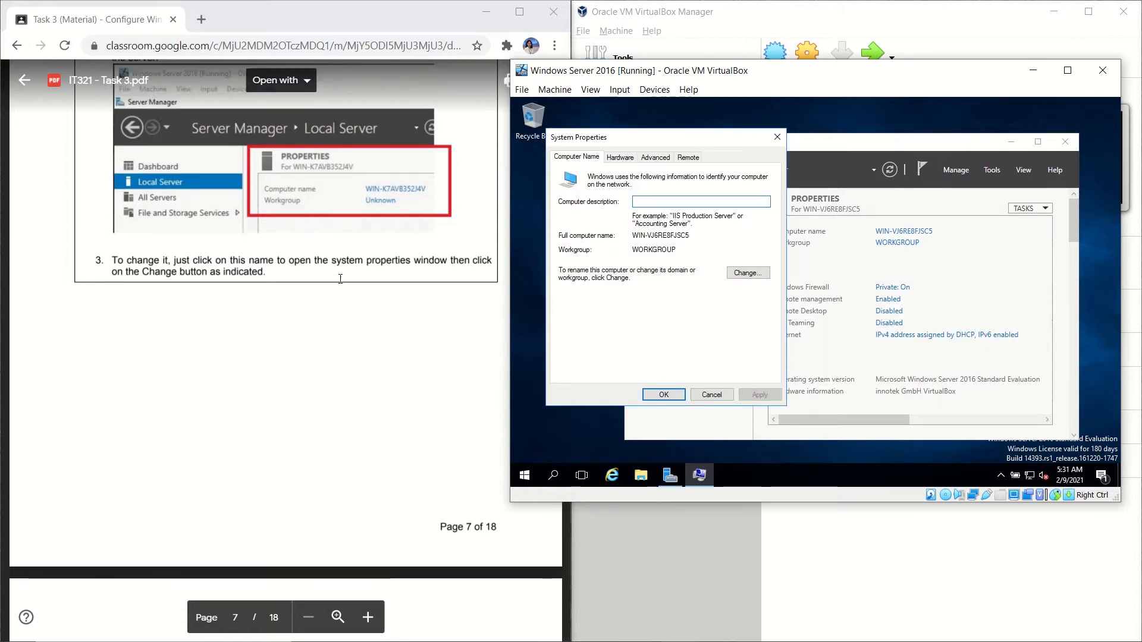
{"action": "scroll", "coordinate": [343, 278], "scroll_direction": "down", "scroll_amount": 4}
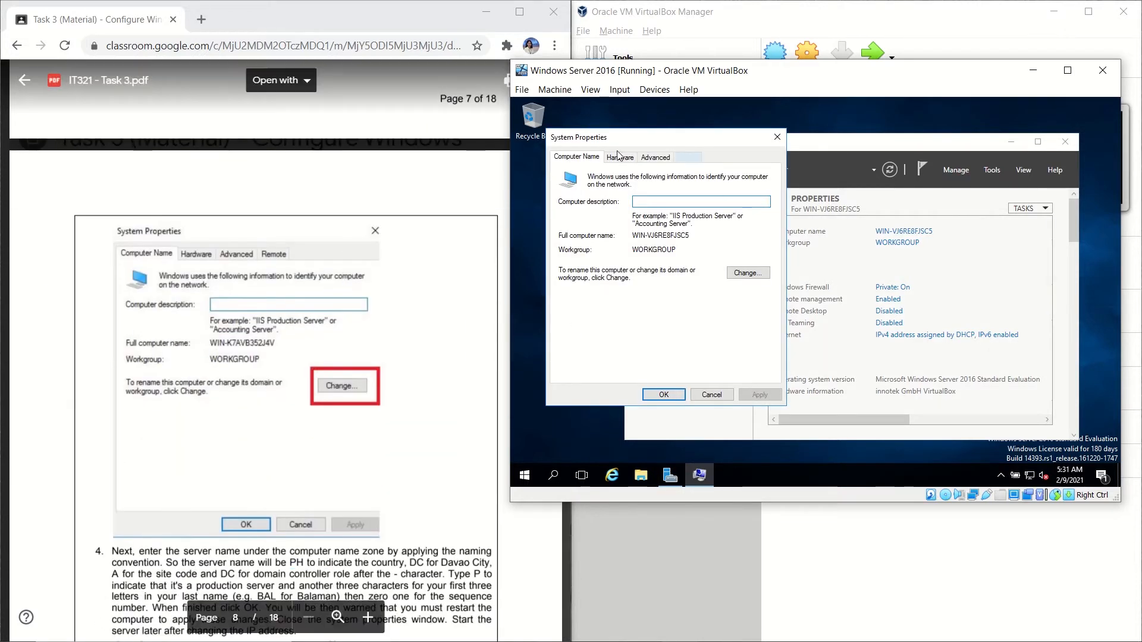
{"action": "left_click", "coordinate": [751, 278]}
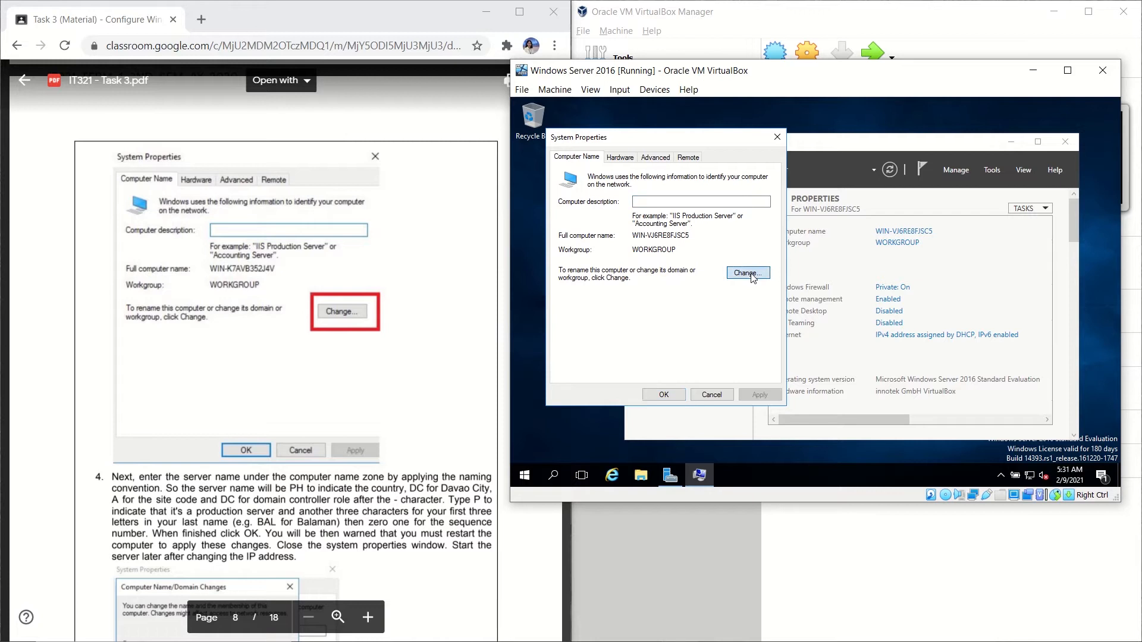
Step: Set the computer name to PHDCADC-PPIS01 following the guide's naming convention and submit the change
{"action": "scroll", "coordinate": [374, 343], "scroll_direction": "down", "scroll_amount": 4}
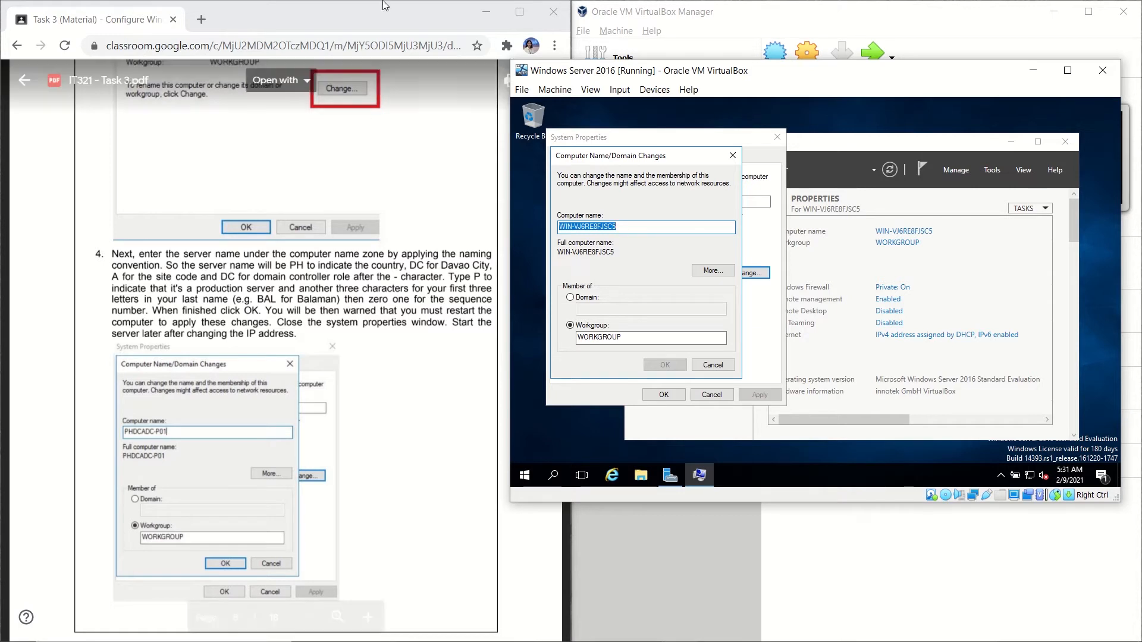
{"action": "left_click", "coordinate": [644, 13]}
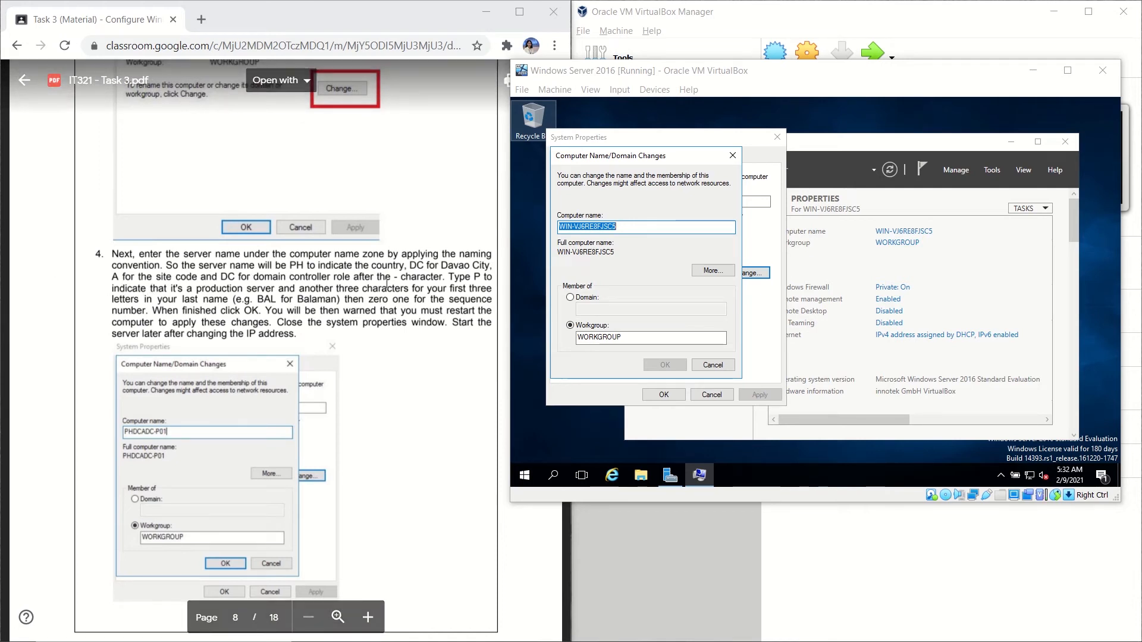
{"action": "left_click", "coordinate": [629, 226]}
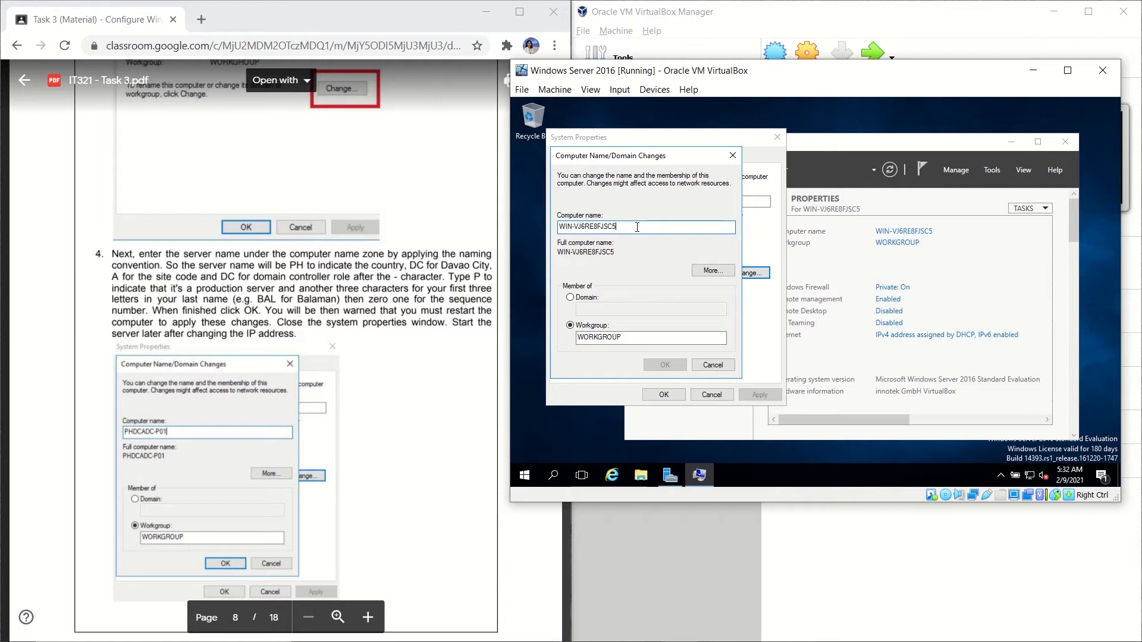
{"action": "key", "text": "ctrl+a"}
{"action": "type", "text": "PH"}
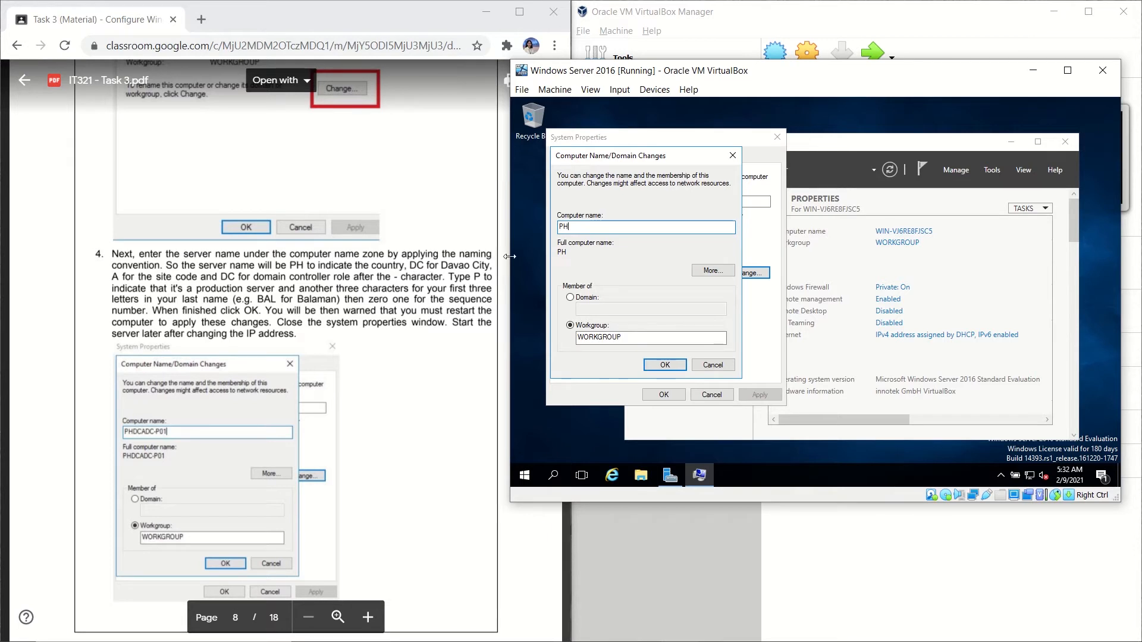
{"action": "type", "text": "DCA"}
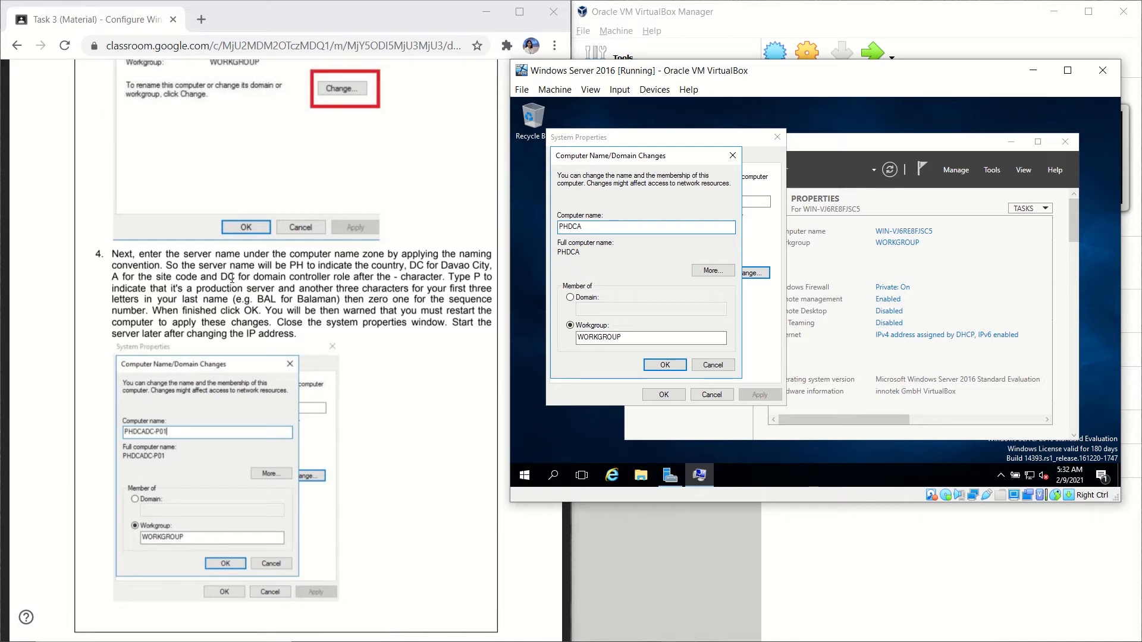
{"action": "type", "text": "DC-"}
{"action": "type", "text": "P"}
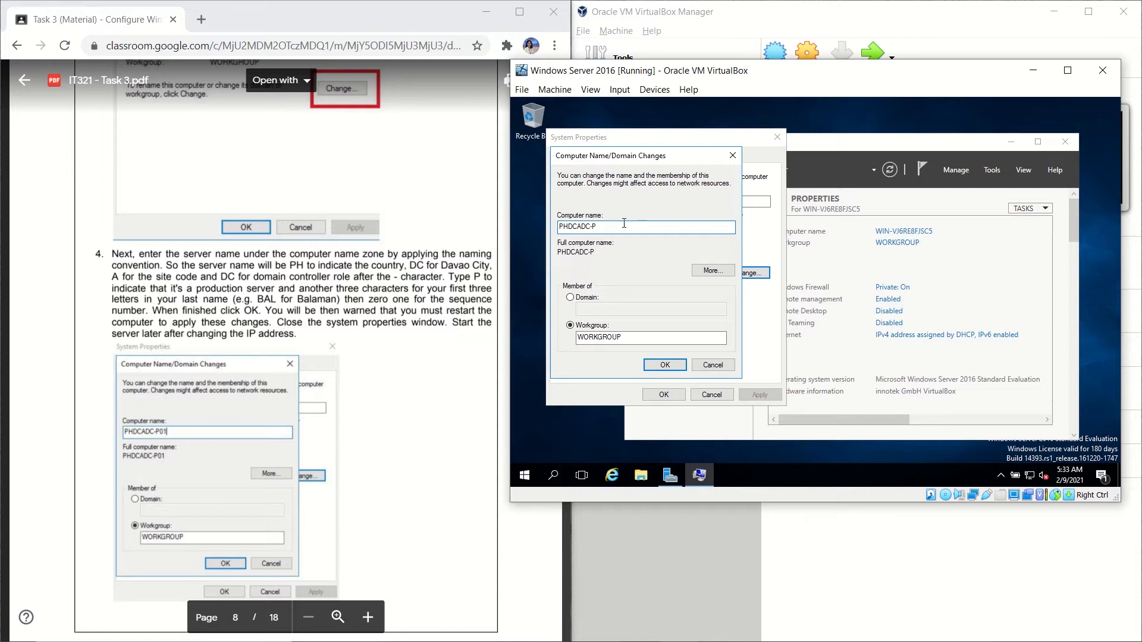
{"action": "type", "text": "PIS01"}
{"action": "scroll", "coordinate": [318, 311], "scroll_direction": "down", "scroll_amount": 5}
{"action": "scroll", "coordinate": [318, 311], "scroll_direction": "down", "scroll_amount": 1}
{"action": "left_click", "coordinate": [671, 370]}
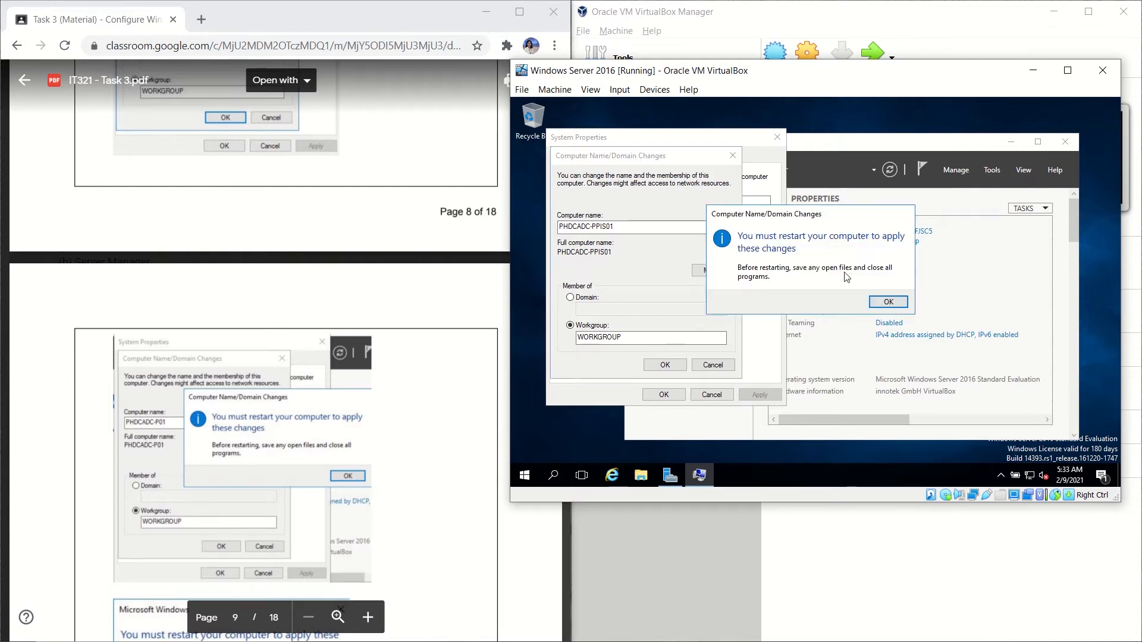
{"action": "scroll", "coordinate": [265, 434], "scroll_direction": "down", "scroll_amount": 5}
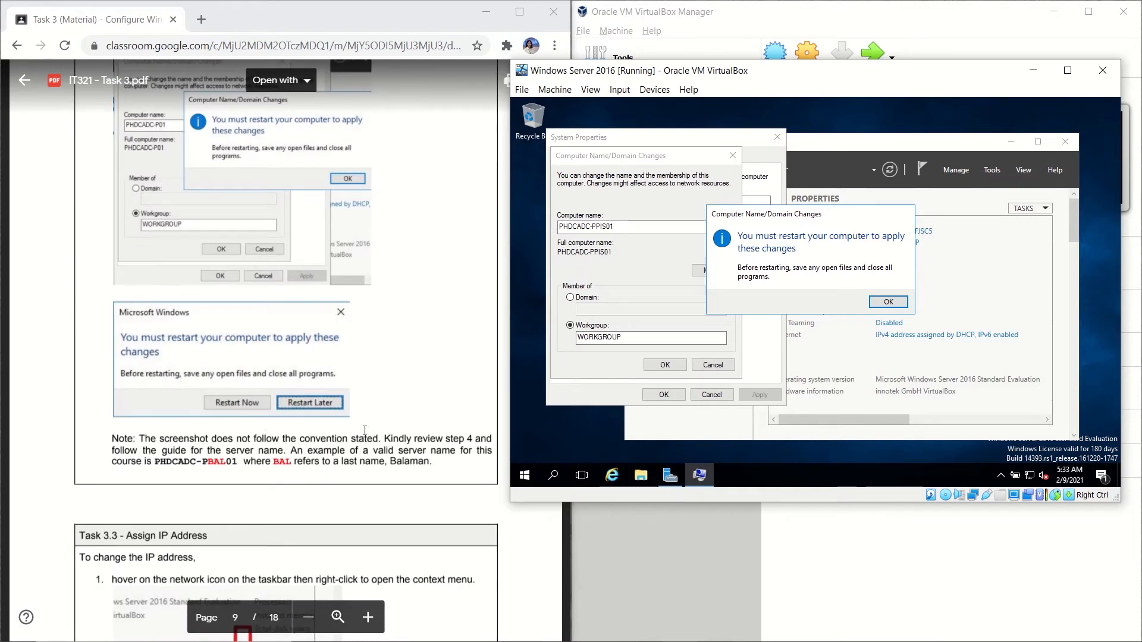
Step: Acknowledge the restart notice, close System Properties and postpone the restart, as shown in the guide
{"action": "left_click", "coordinate": [892, 302]}
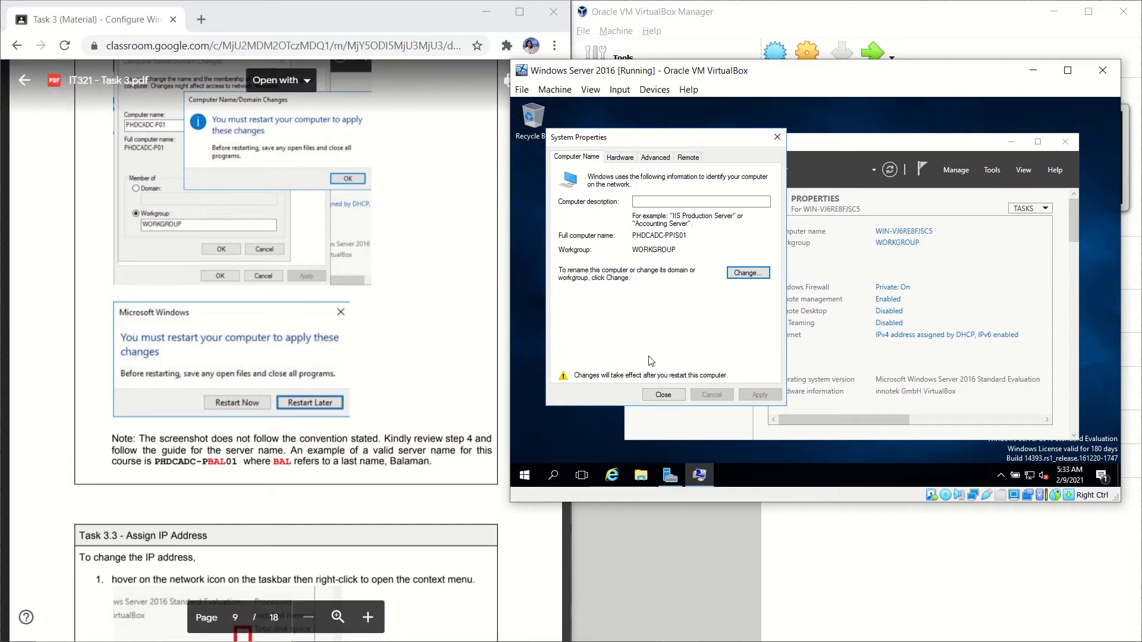
{"action": "scroll", "coordinate": [431, 418], "scroll_direction": "down", "scroll_amount": 2}
{"action": "scroll", "coordinate": [431, 418], "scroll_direction": "down", "scroll_amount": 1}
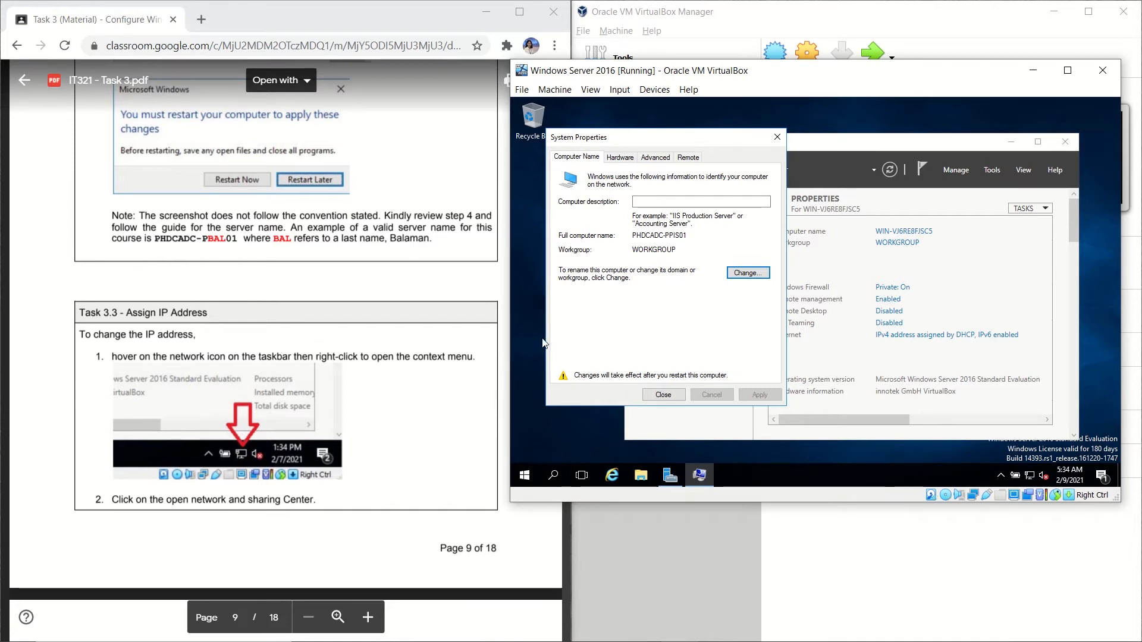
{"action": "left_click", "coordinate": [673, 400]}
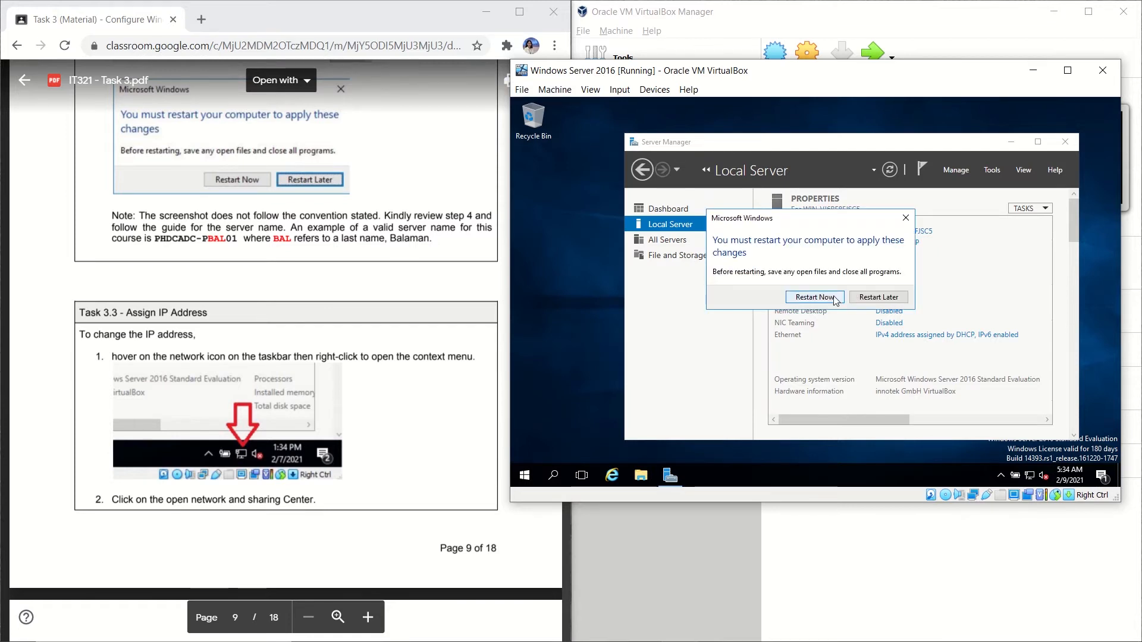
{"action": "left_click", "coordinate": [878, 294]}
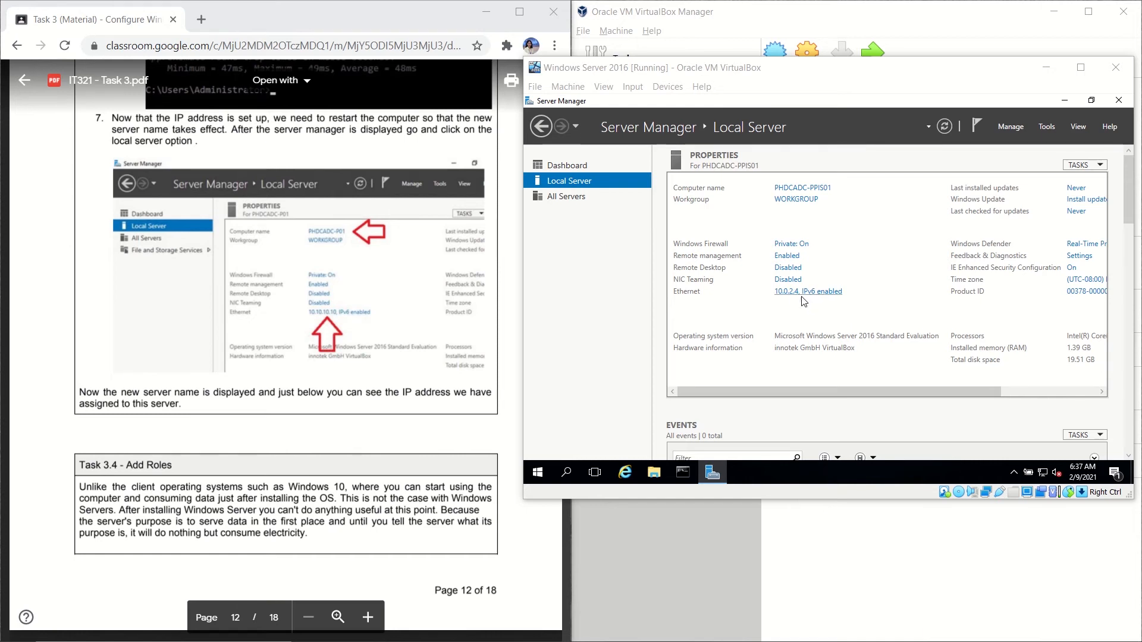
Step: Compare the Local Server computer name and Ethernet address with guide step 7, and read the Task 3.4 Add Roles introduction
{"action": "left_click_drag", "start_coordinate": [929, 389], "coordinate": [864, 395]}
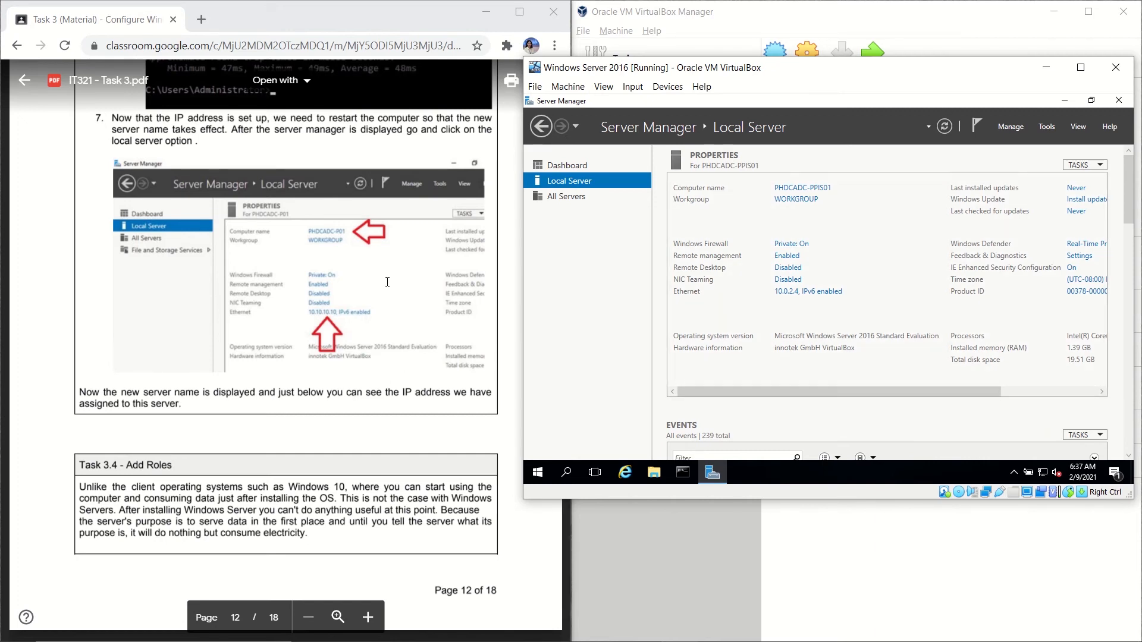
{"action": "scroll", "coordinate": [384, 272], "scroll_direction": "up", "scroll_amount": 1}
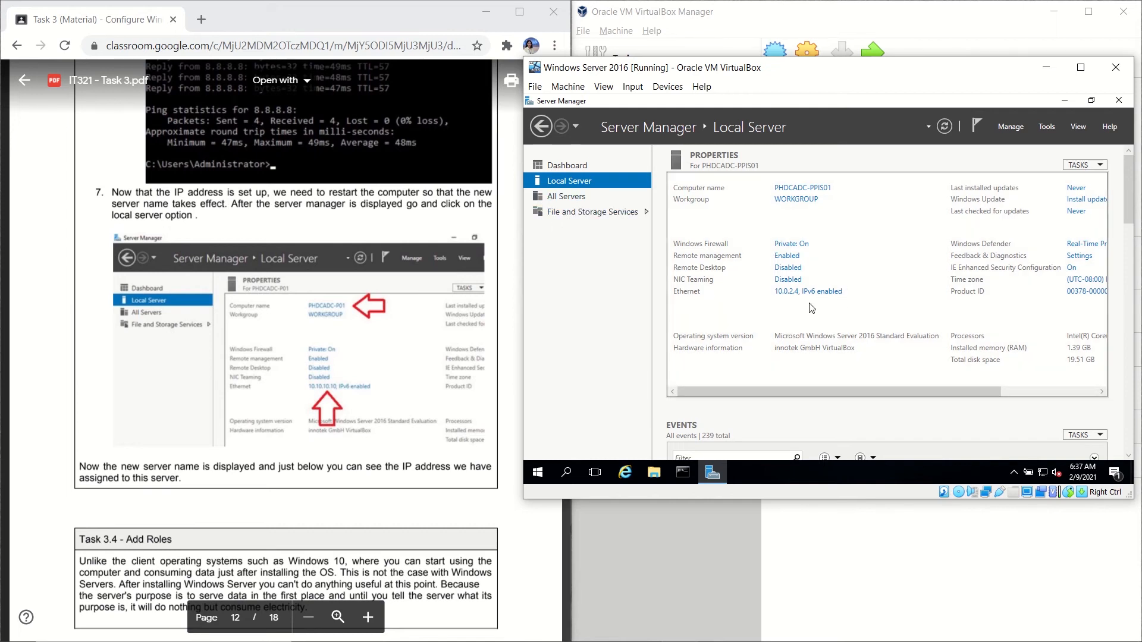
{"action": "scroll", "coordinate": [299, 372], "scroll_direction": "down", "scroll_amount": 3}
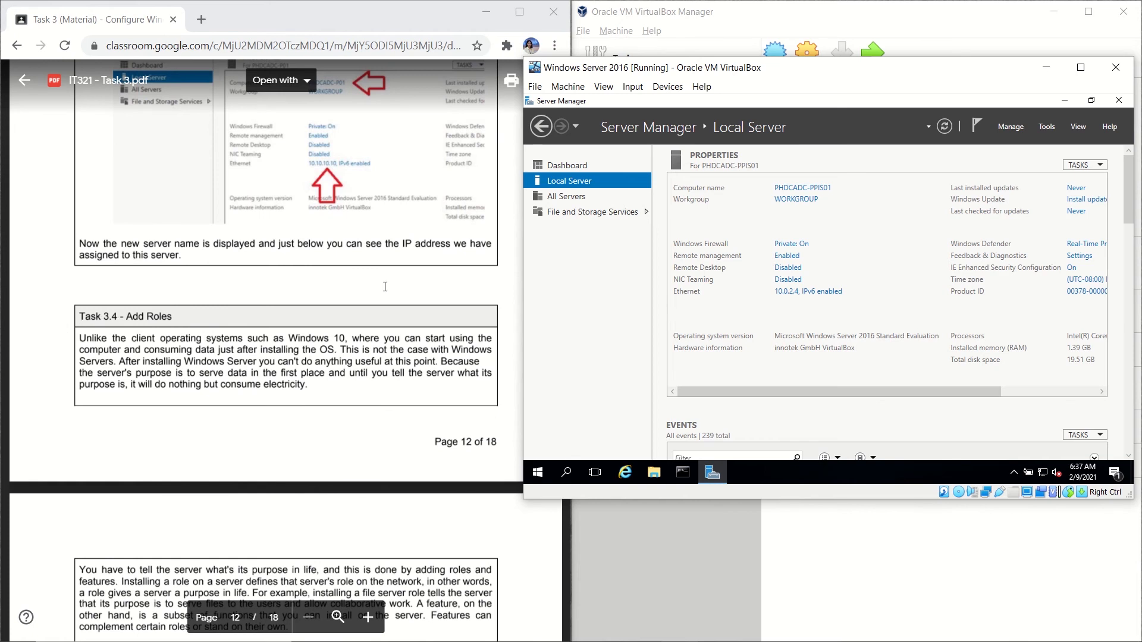
{"action": "scroll", "coordinate": [148, 302], "scroll_direction": "down", "scroll_amount": 1}
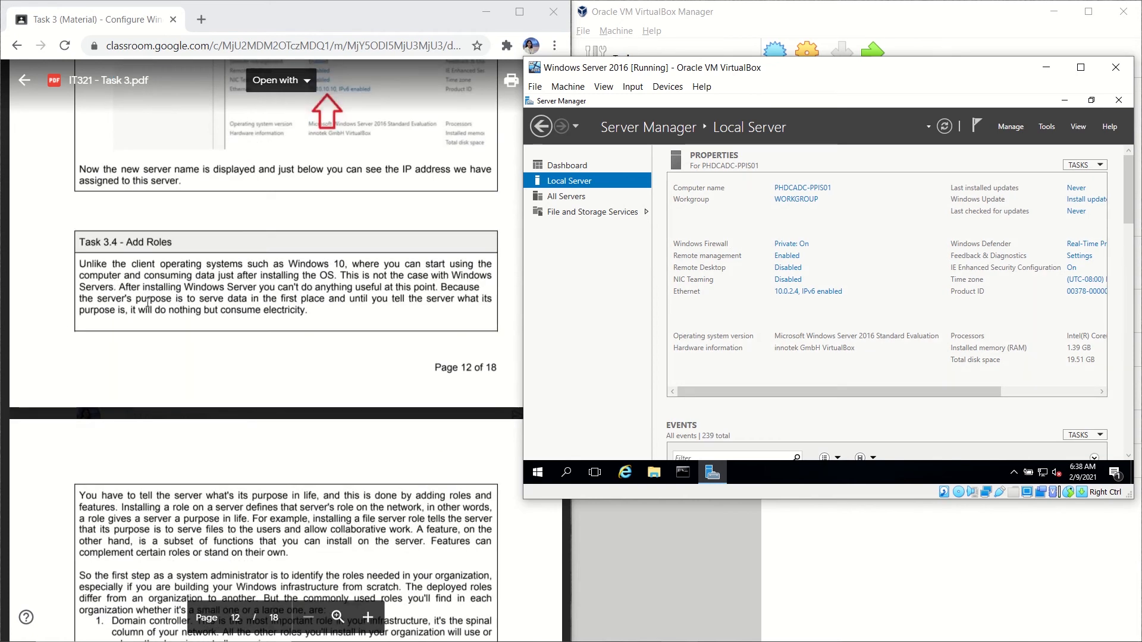
{"action": "scroll", "coordinate": [148, 302], "scroll_direction": "down", "scroll_amount": 2}
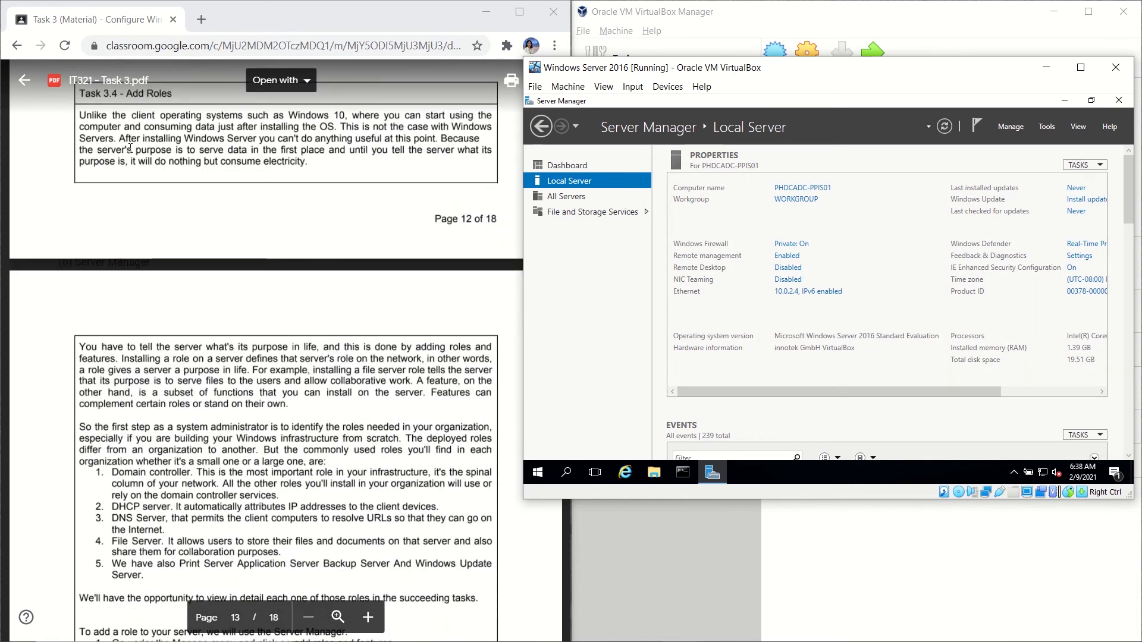
{"action": "mouse_move", "coordinate": [449, 8]}
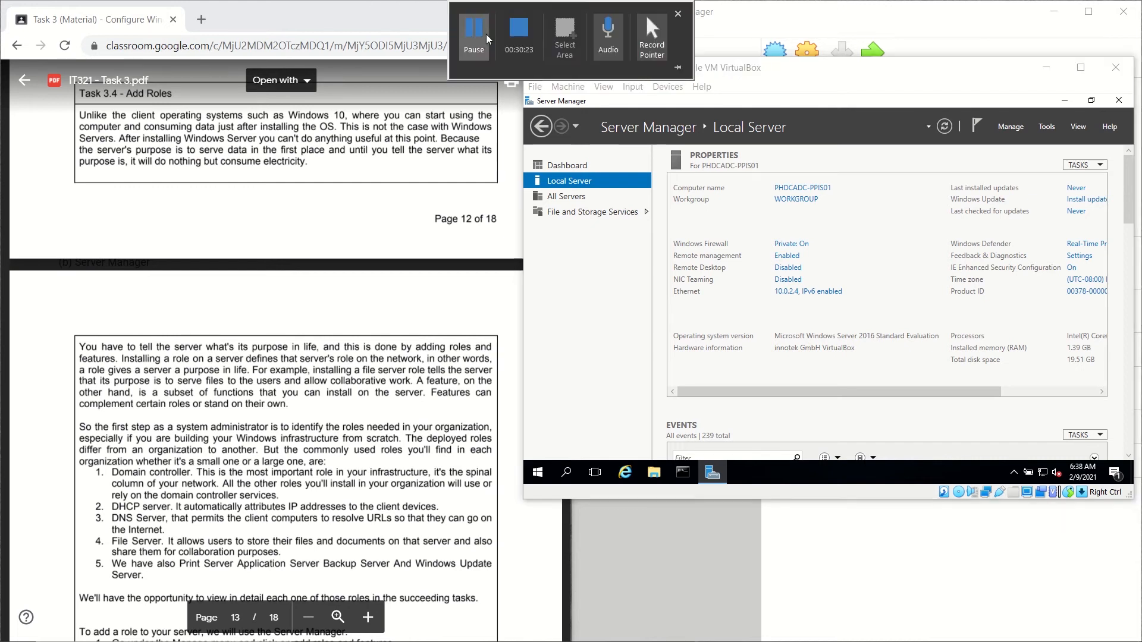
{"action": "scroll", "coordinate": [405, 229], "scroll_direction": "up", "scroll_amount": 1}
{"action": "scroll", "coordinate": [405, 229], "scroll_direction": "up", "scroll_amount": 1}
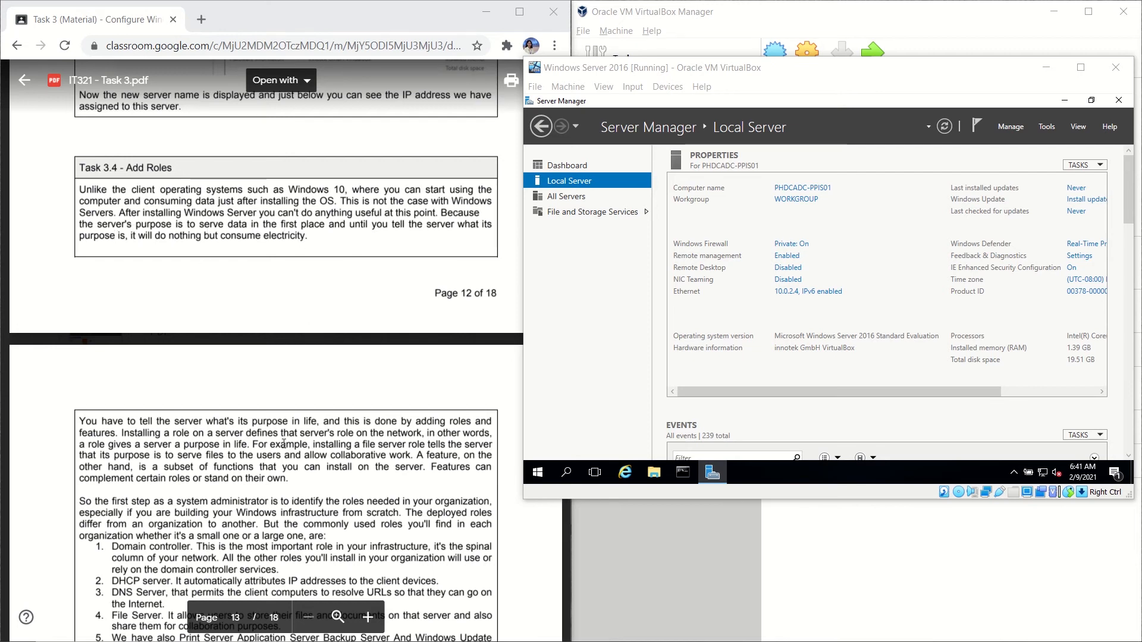
Step: Start the Add Roles and Features Wizard from Server Manager and proceed past its Before You Begin page, following guide steps 1 and 2
{"action": "scroll", "coordinate": [284, 444], "scroll_direction": "down", "scroll_amount": 5}
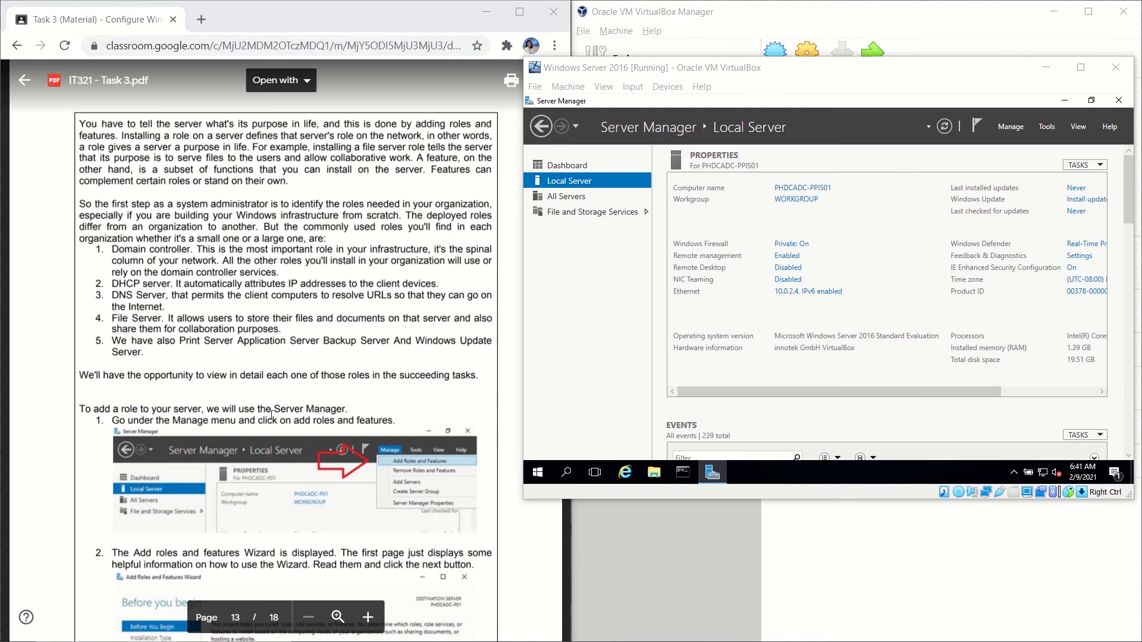
{"action": "scroll", "coordinate": [195, 408], "scroll_direction": "down", "scroll_amount": 1}
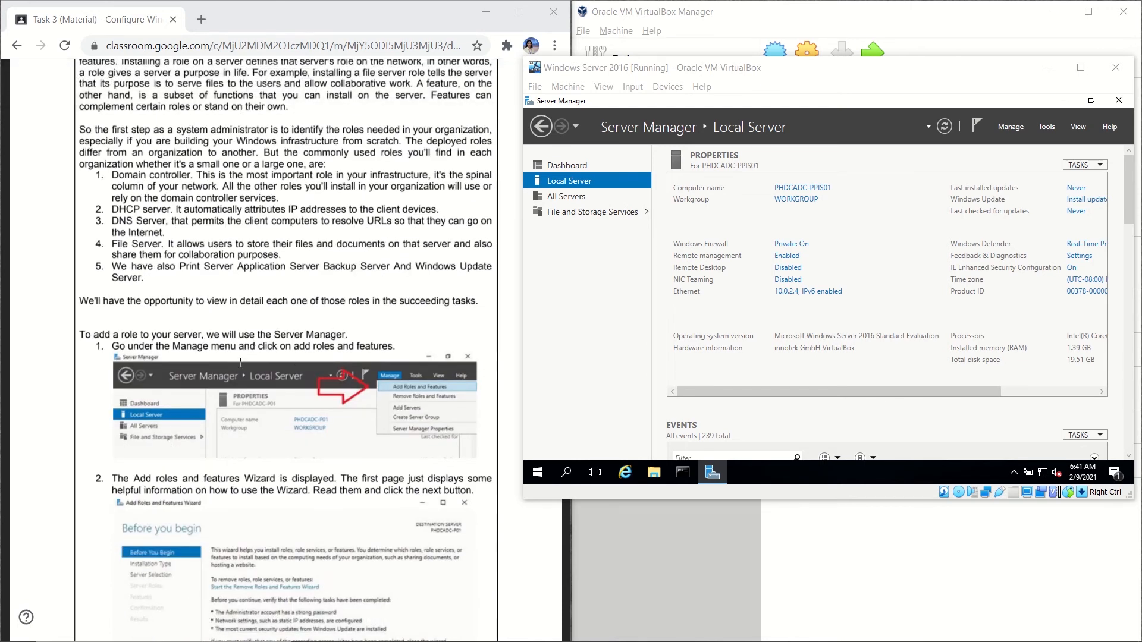
{"action": "left_click", "coordinate": [1015, 128]}
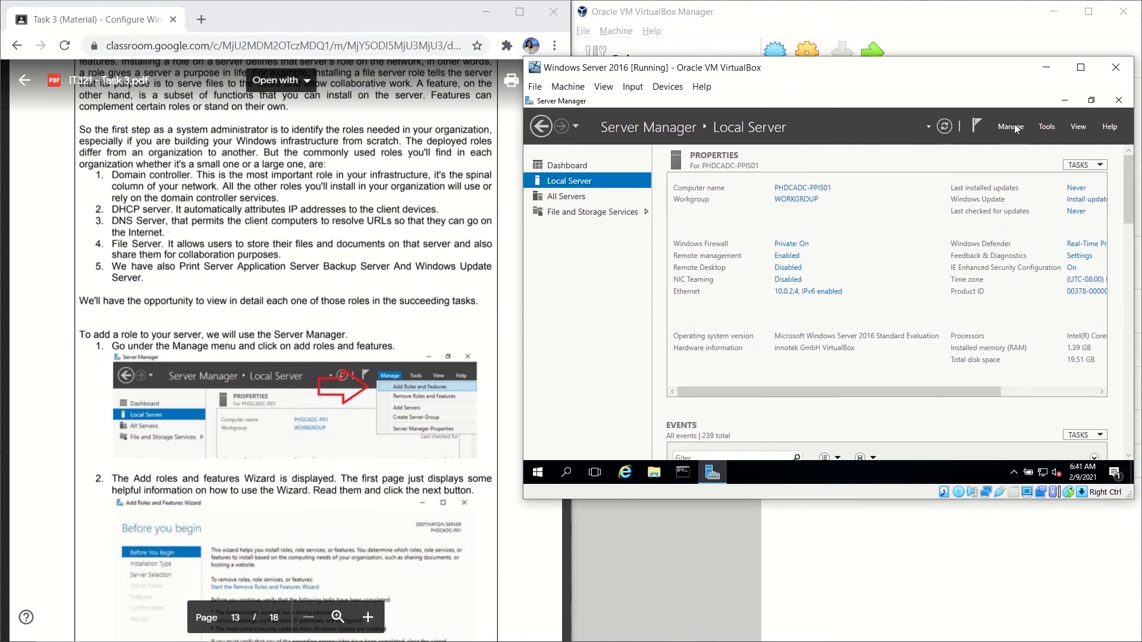
{"action": "left_click", "coordinate": [1015, 128]}
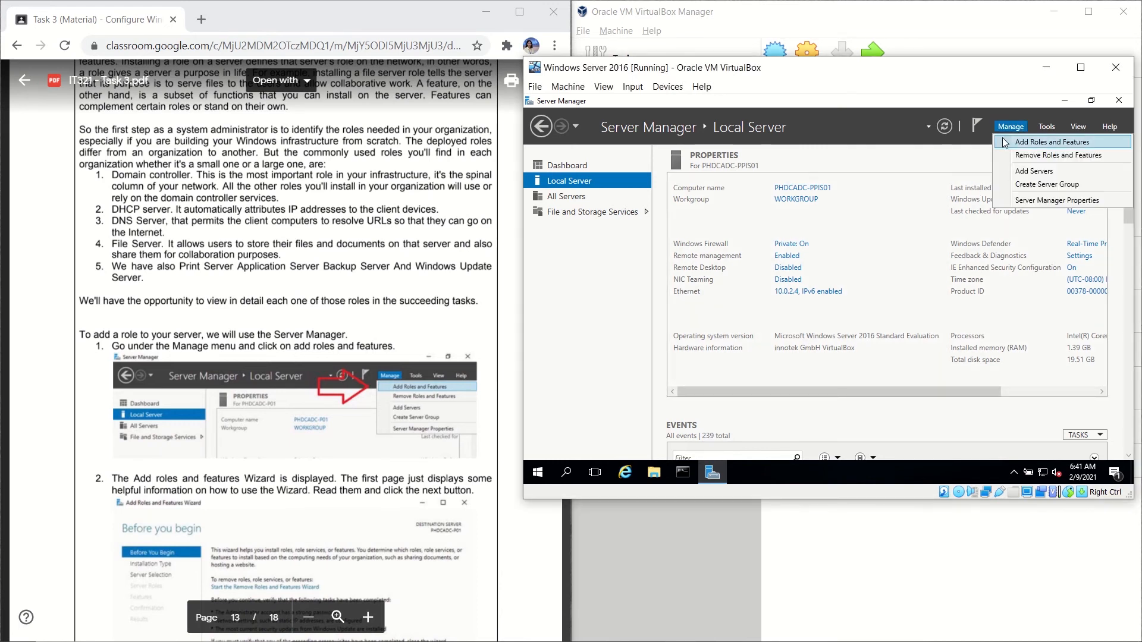
{"action": "left_click", "coordinate": [1013, 143]}
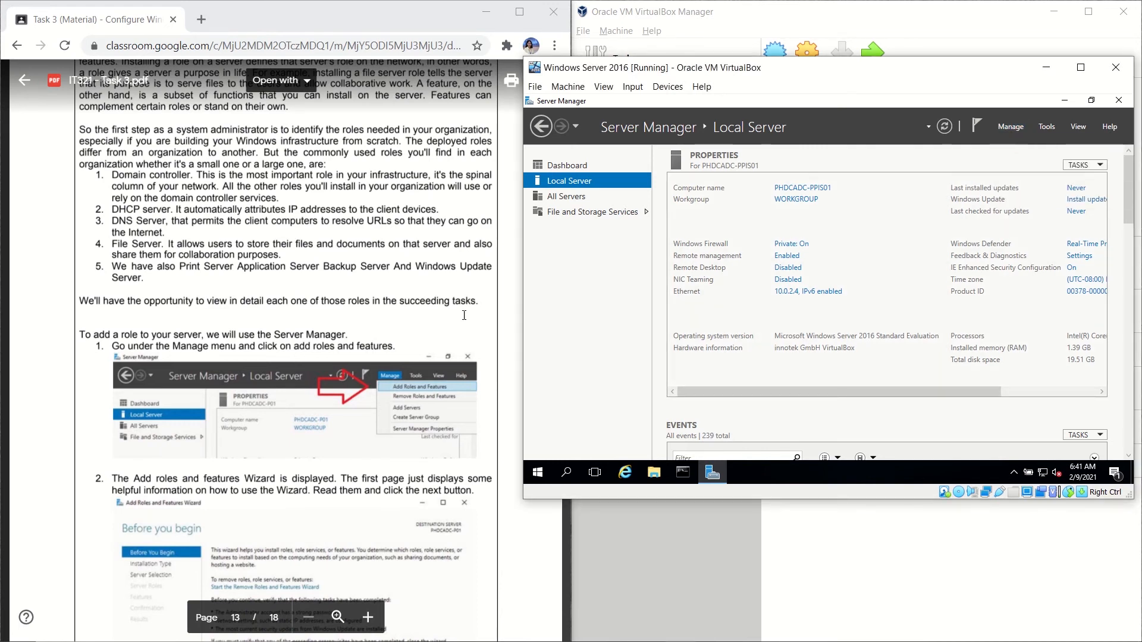
{"action": "scroll", "coordinate": [365, 375], "scroll_direction": "down", "scroll_amount": 4}
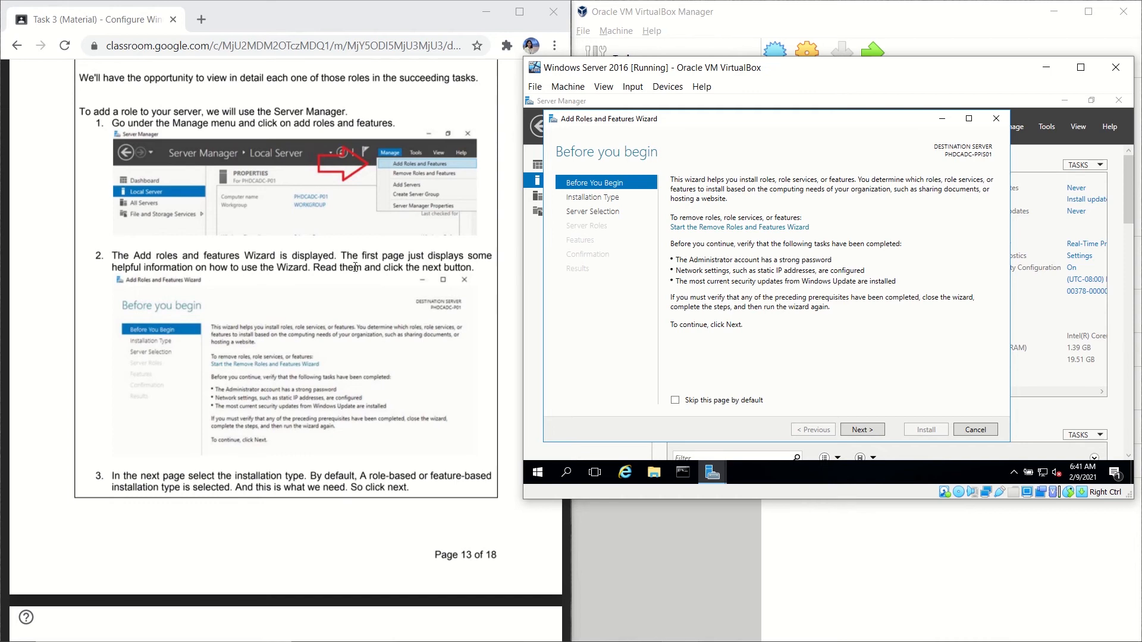
{"action": "scroll", "coordinate": [341, 345], "scroll_direction": "down", "scroll_amount": 5}
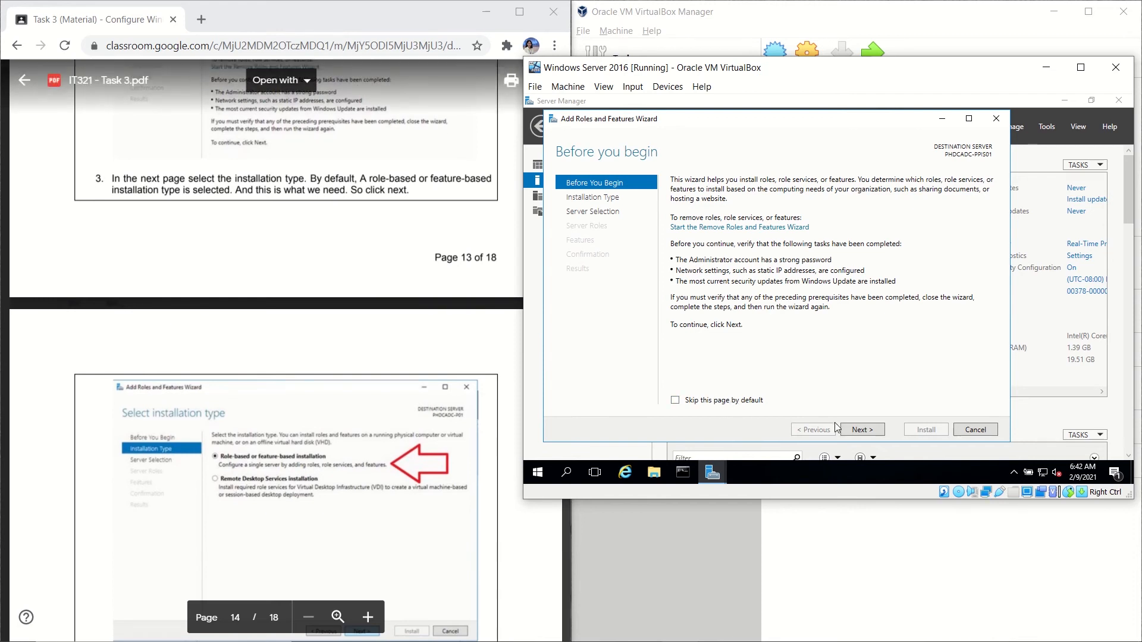
{"action": "left_click", "coordinate": [864, 429]}
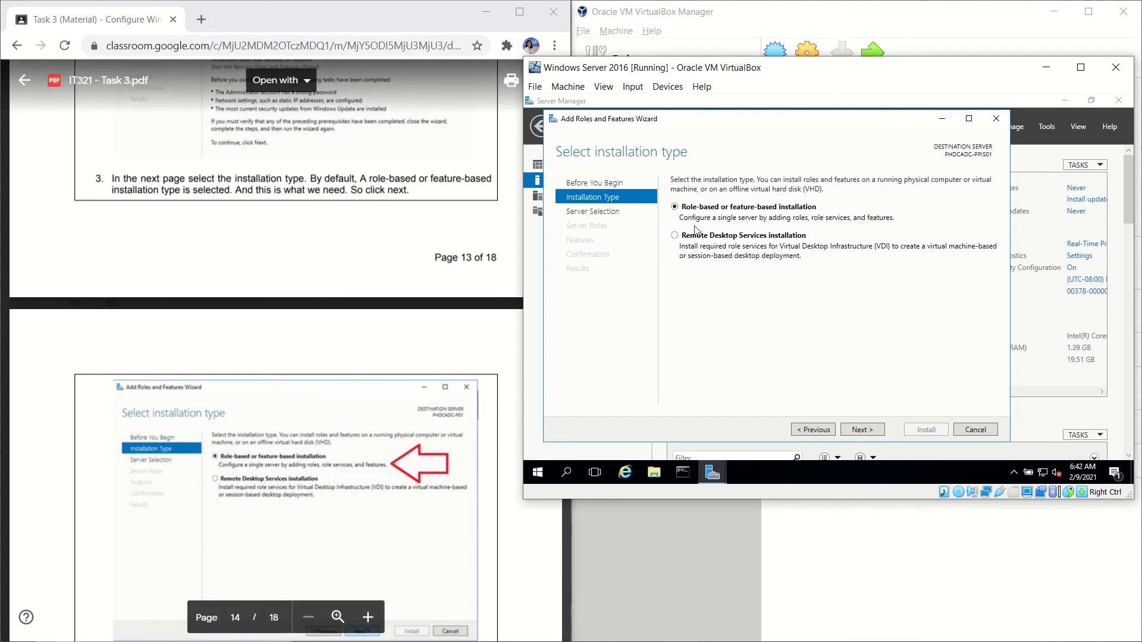
Step: Accept role-based or feature-based installation and keep PHDCADC-PPIS01 from the server pool as the destination server
{"action": "scroll", "coordinate": [423, 394], "scroll_direction": "down", "scroll_amount": 1}
{"action": "scroll", "coordinate": [424, 394], "scroll_direction": "down", "scroll_amount": 6}
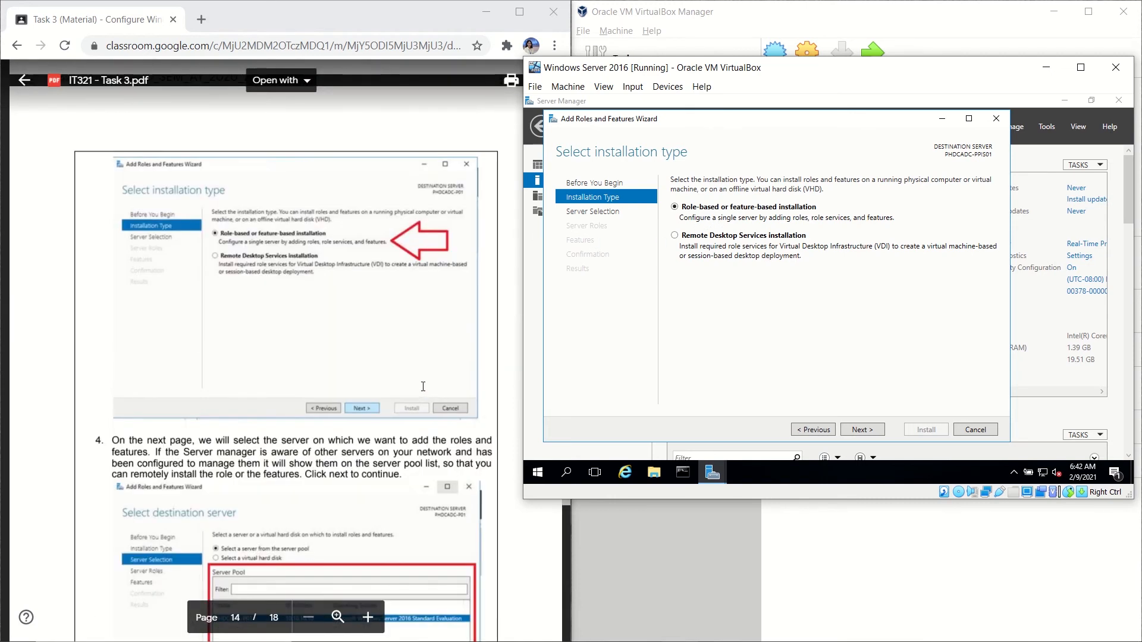
{"action": "left_click", "coordinate": [881, 435]}
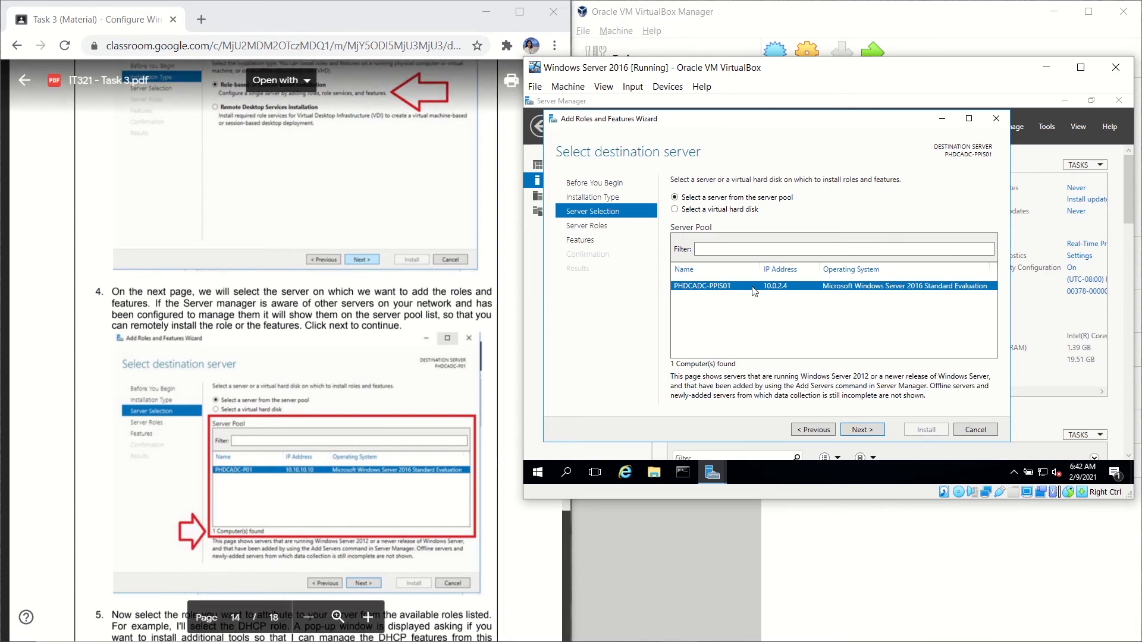
{"action": "scroll", "coordinate": [321, 498], "scroll_direction": "down", "scroll_amount": 4}
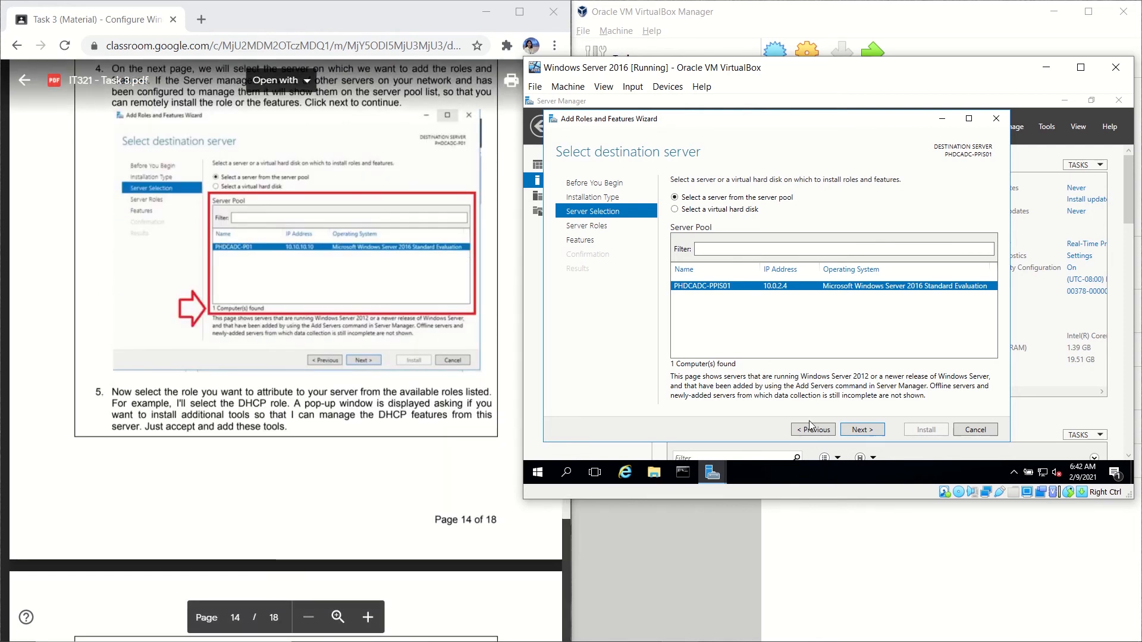
{"action": "left_click", "coordinate": [882, 431]}
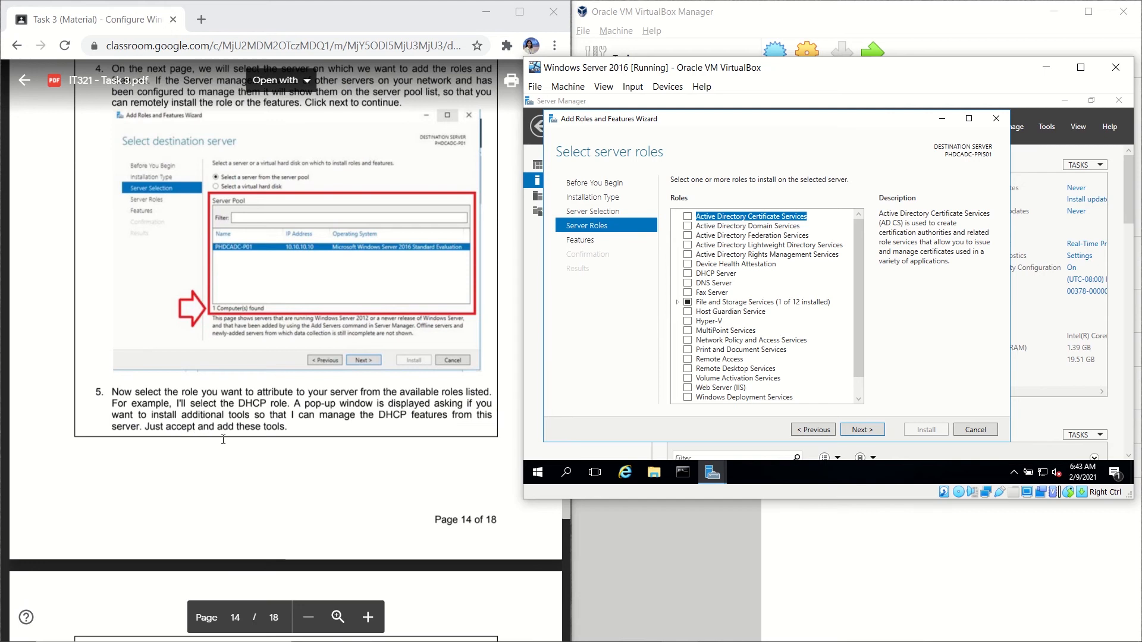
Step: Select the DHCP Server role and add its required features, including the management tools, per guide step 5
{"action": "scroll", "coordinate": [287, 442], "scroll_direction": "down", "scroll_amount": 8}
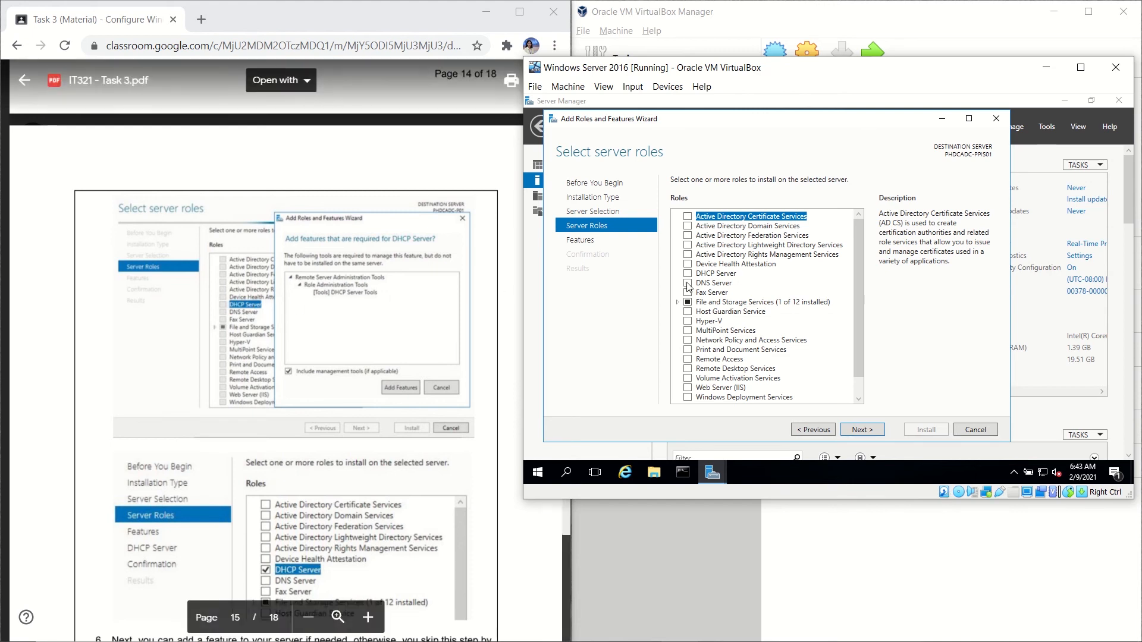
{"action": "left_click", "coordinate": [730, 275]}
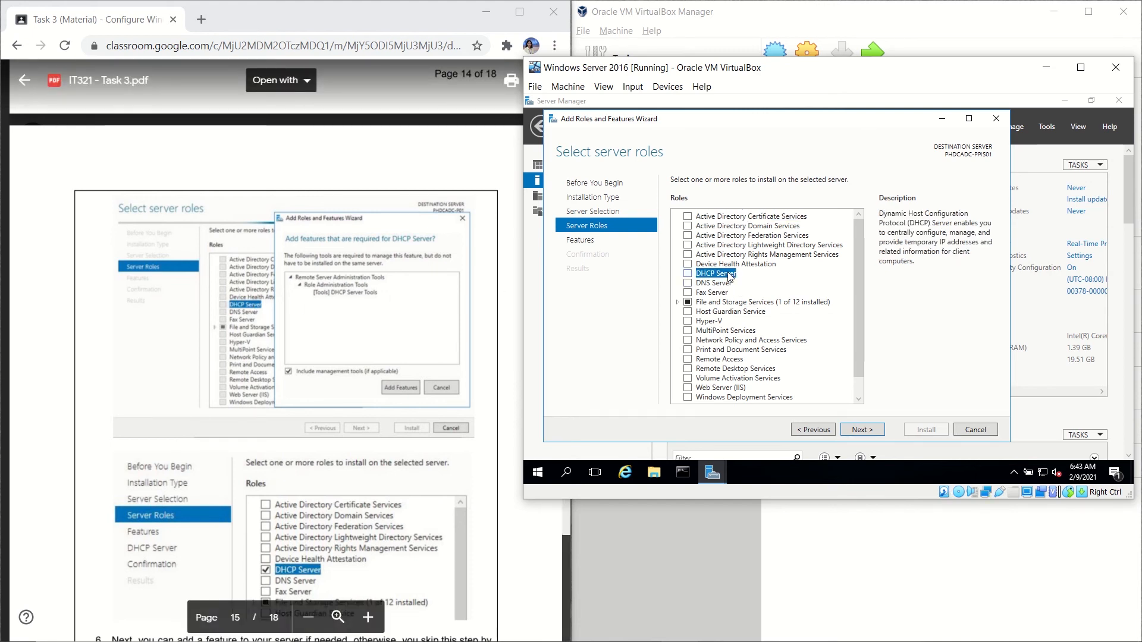
{"action": "left_click", "coordinate": [731, 273]}
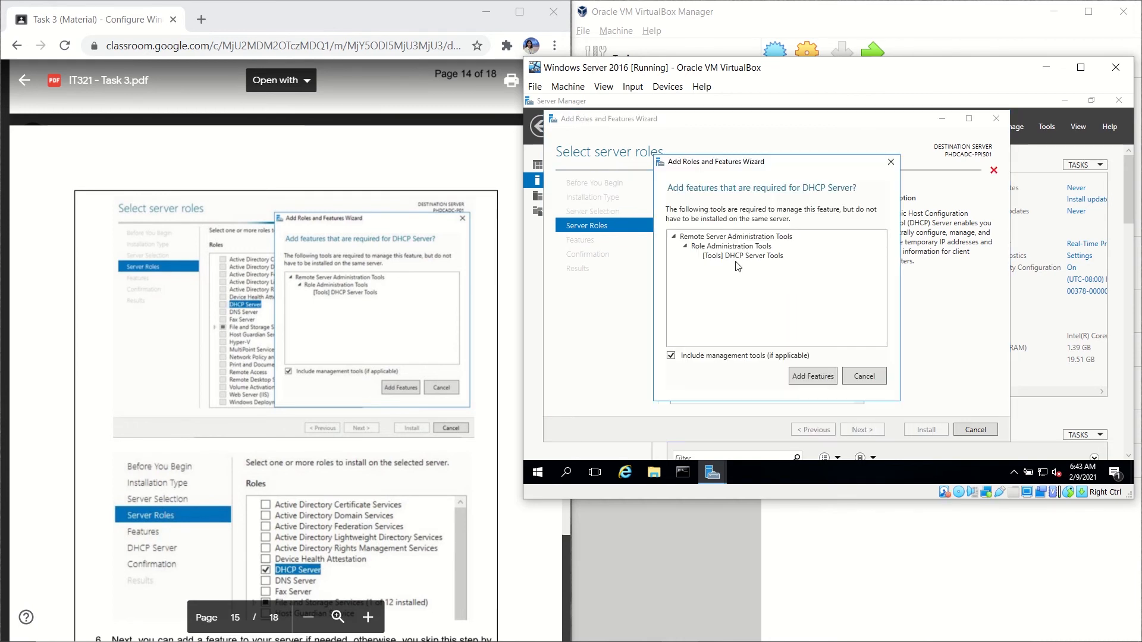
{"action": "scroll", "coordinate": [374, 294], "scroll_direction": "up", "scroll_amount": 3}
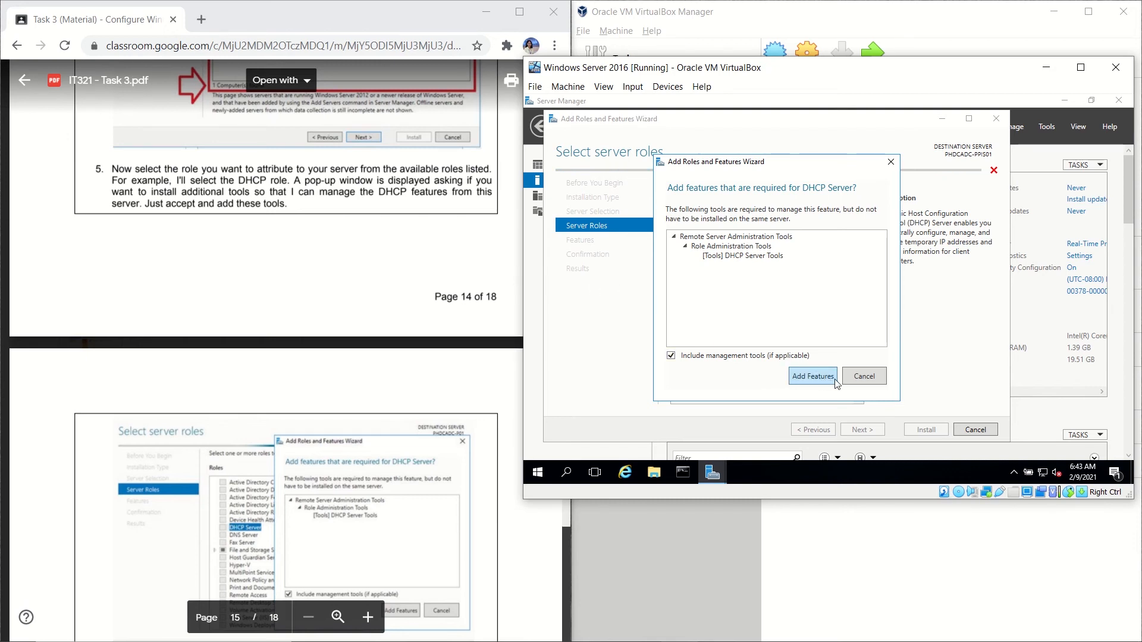
{"action": "left_click", "coordinate": [813, 376]}
Step: Advance from Server Roles to the wizard's Confirmation page without adding extra features, following guide steps 6 and 7
{"action": "scroll", "coordinate": [471, 345], "scroll_direction": "down", "scroll_amount": 2}
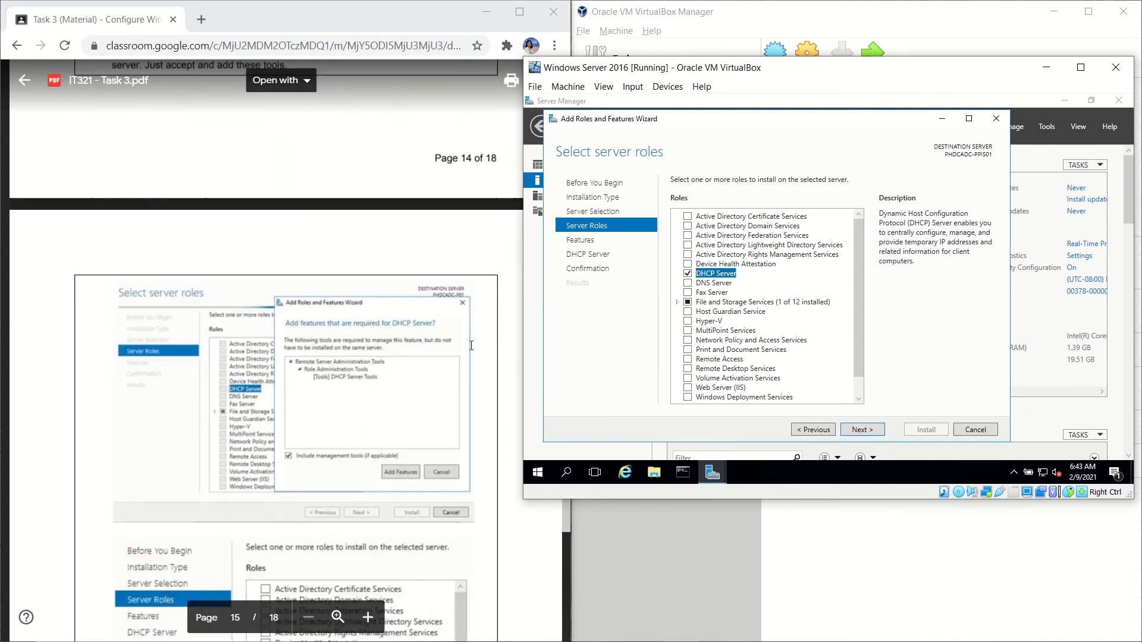
{"action": "scroll", "coordinate": [471, 345], "scroll_direction": "down", "scroll_amount": 5}
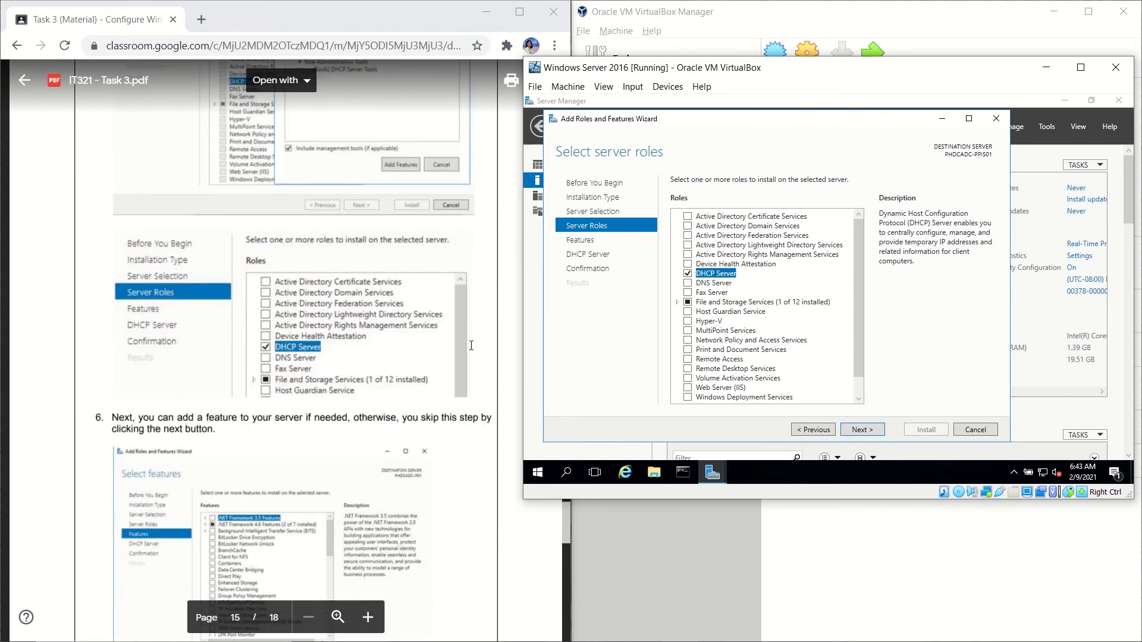
{"action": "scroll", "coordinate": [362, 297], "scroll_direction": "down", "scroll_amount": 1}
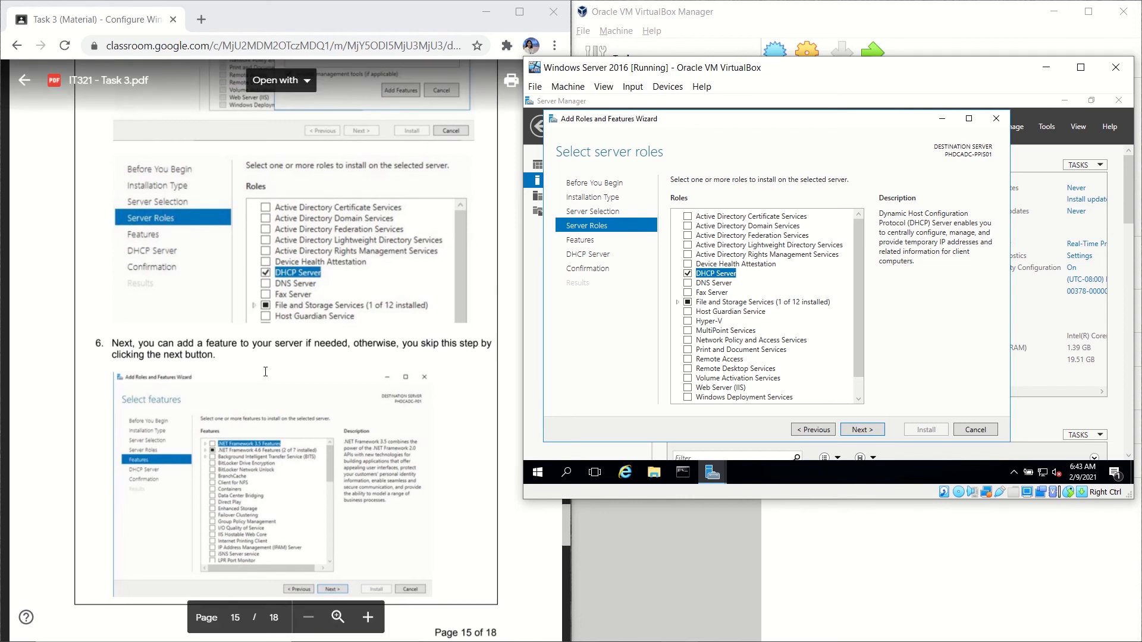
{"action": "scroll", "coordinate": [316, 373], "scroll_direction": "down", "scroll_amount": 4}
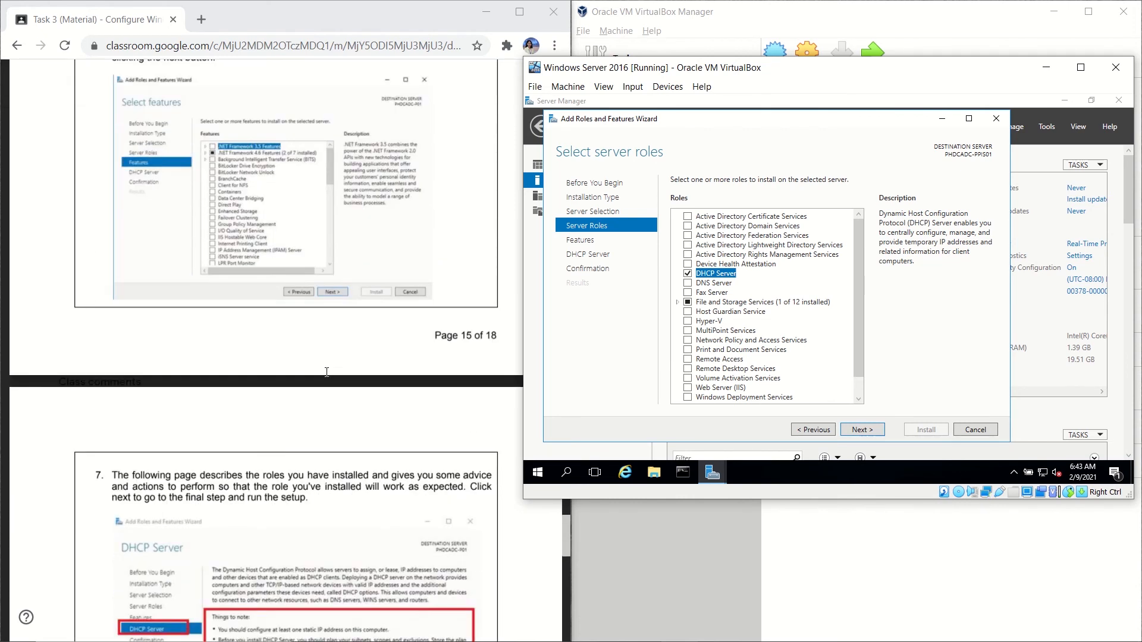
{"action": "left_click", "coordinate": [875, 431]}
{"action": "scroll", "coordinate": [423, 397], "scroll_direction": "down", "scroll_amount": 1}
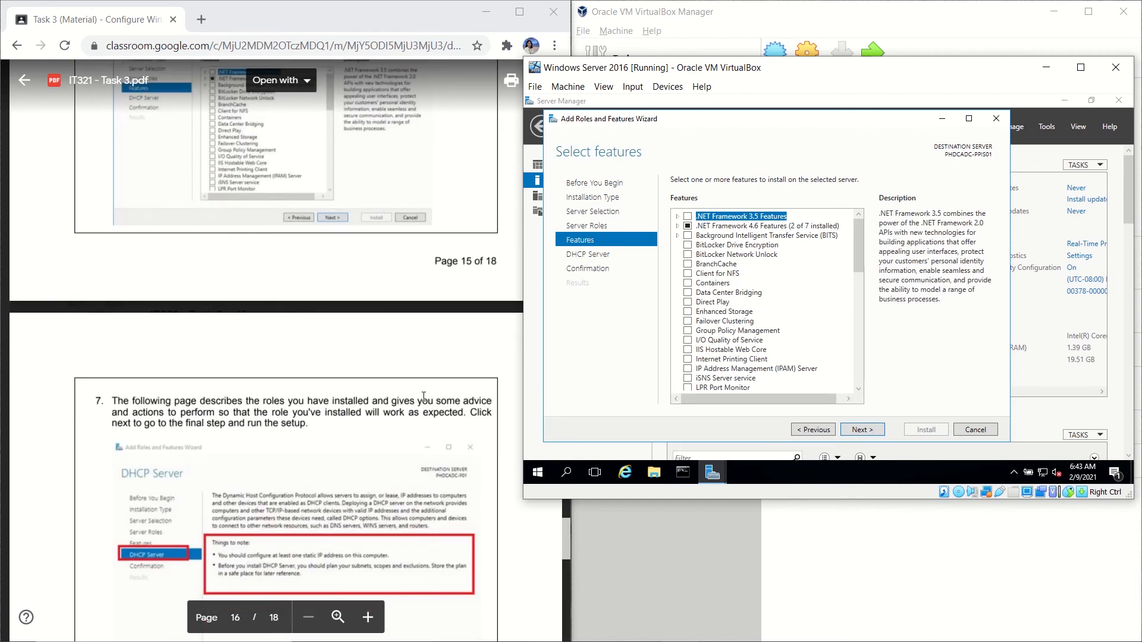
{"action": "scroll", "coordinate": [423, 396], "scroll_direction": "down", "scroll_amount": 1}
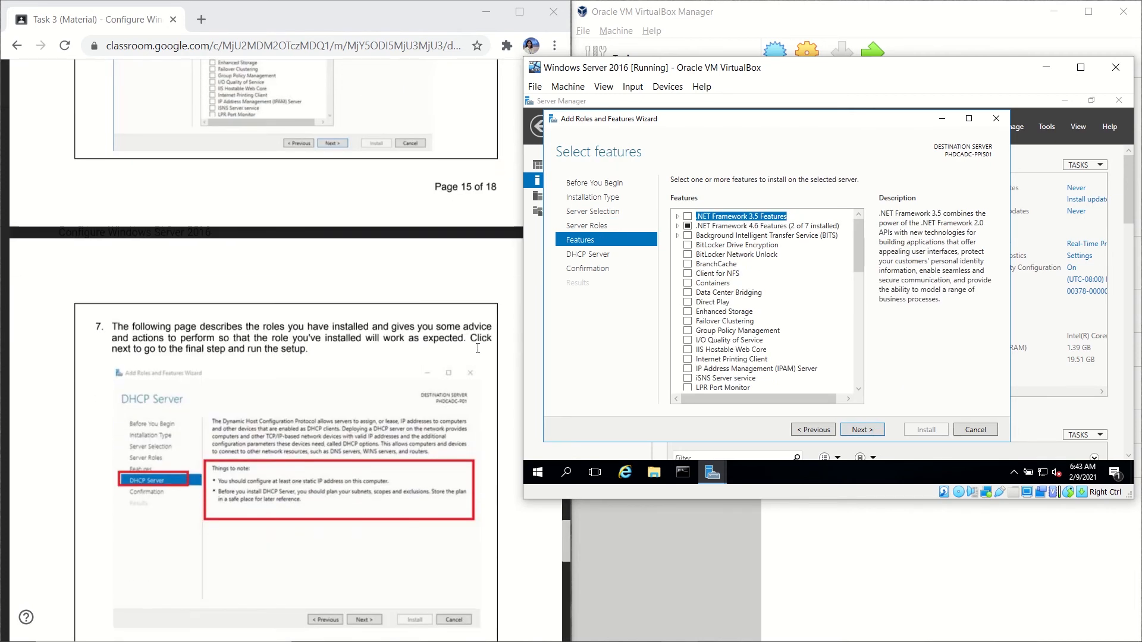
{"action": "left_click", "coordinate": [861, 431]}
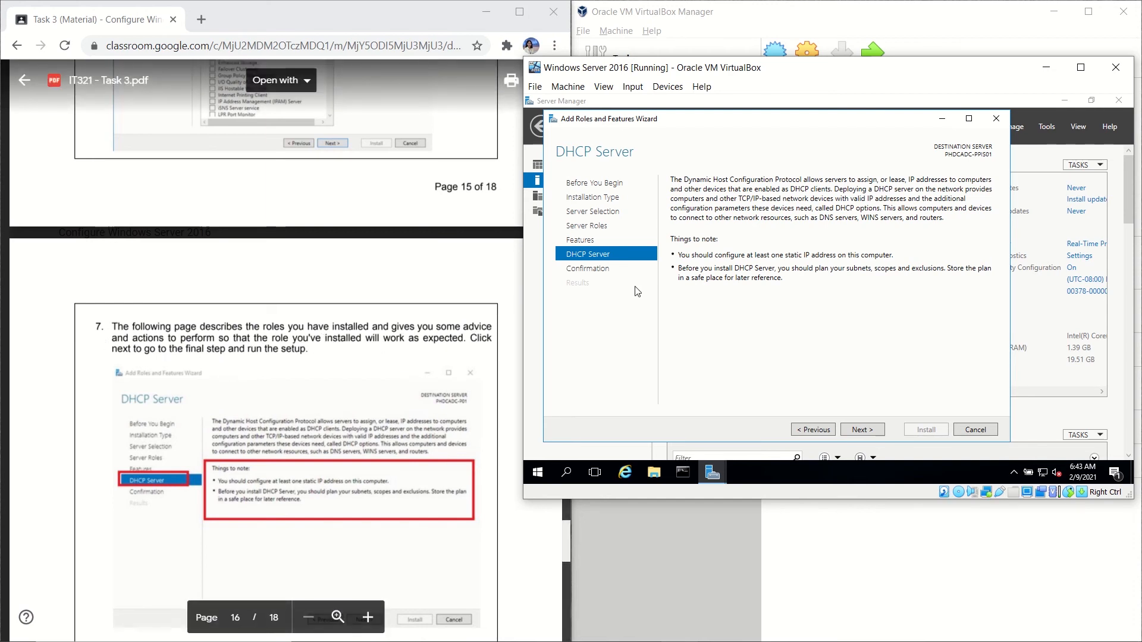
{"action": "left_click", "coordinate": [861, 429]}
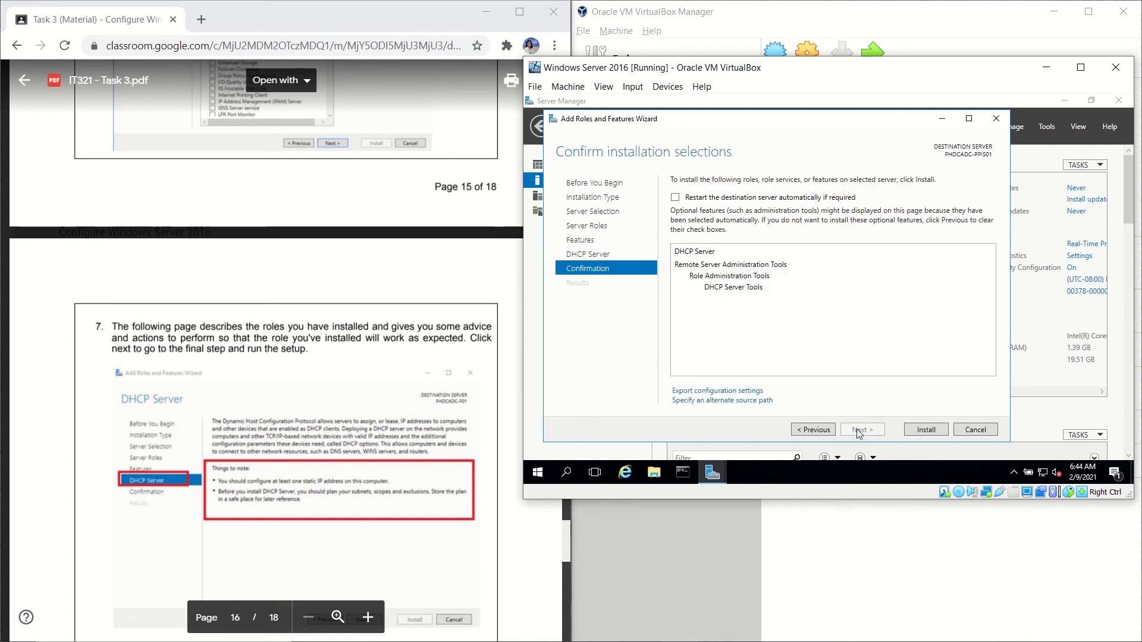
Step: Install the DHCP Server role without enabling automatic restart and close the completed wizard, following guide steps 8 and 9
{"action": "scroll", "coordinate": [408, 390], "scroll_direction": "down", "scroll_amount": 5}
{"action": "scroll", "coordinate": [408, 389], "scroll_direction": "down", "scroll_amount": 1}
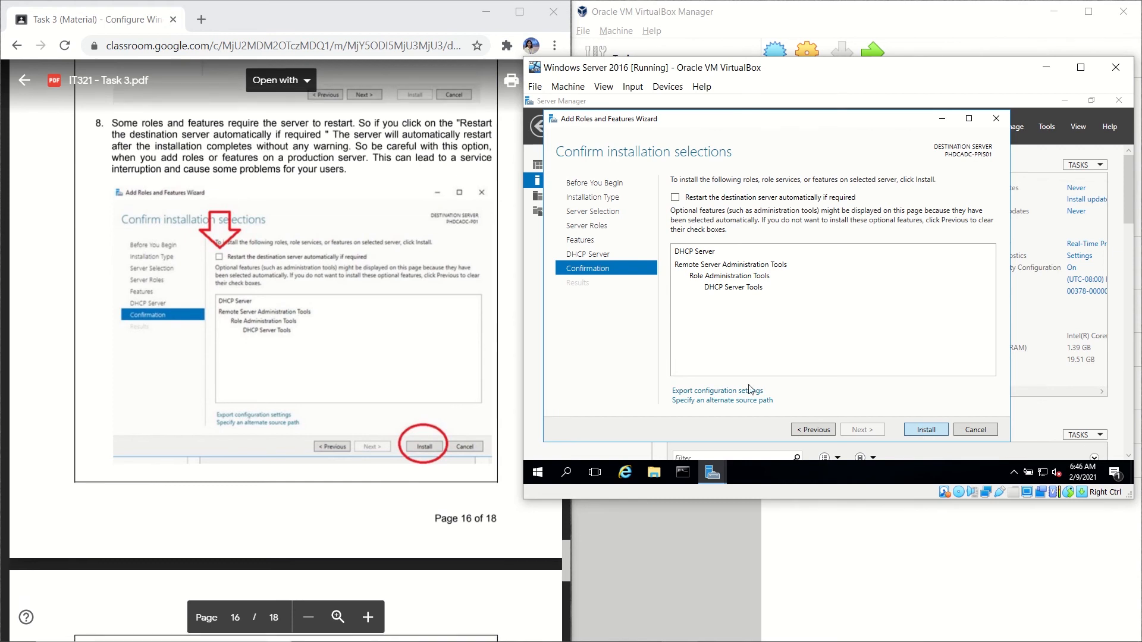
{"action": "scroll", "coordinate": [433, 412], "scroll_direction": "down", "scroll_amount": 3}
{"action": "scroll", "coordinate": [433, 412], "scroll_direction": "down", "scroll_amount": 2}
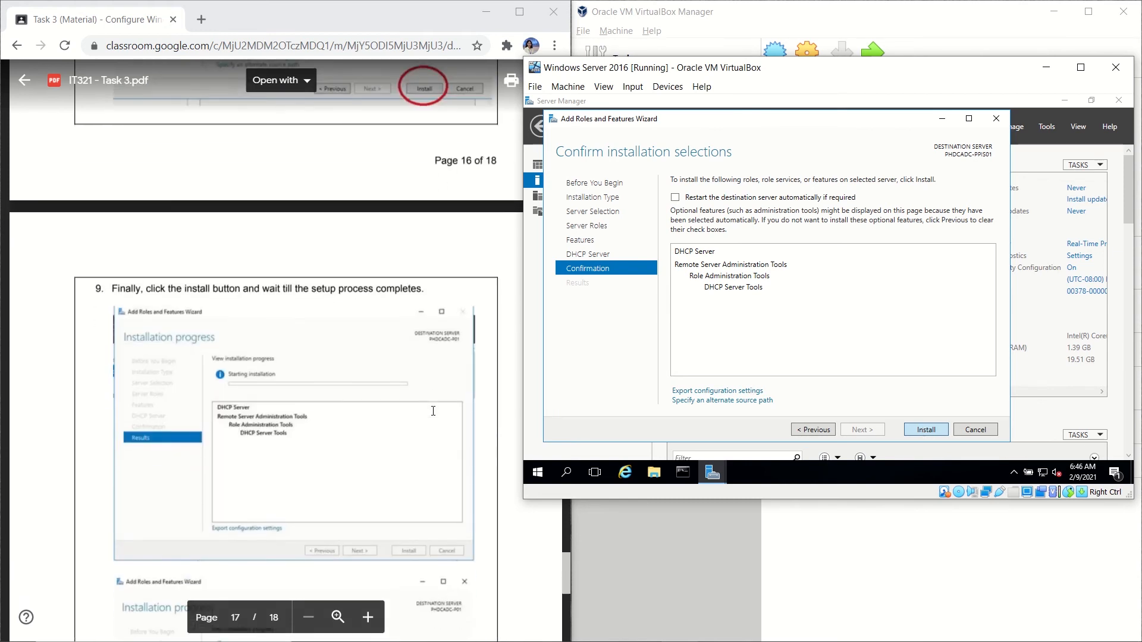
{"action": "scroll", "coordinate": [432, 410], "scroll_direction": "down", "scroll_amount": 1}
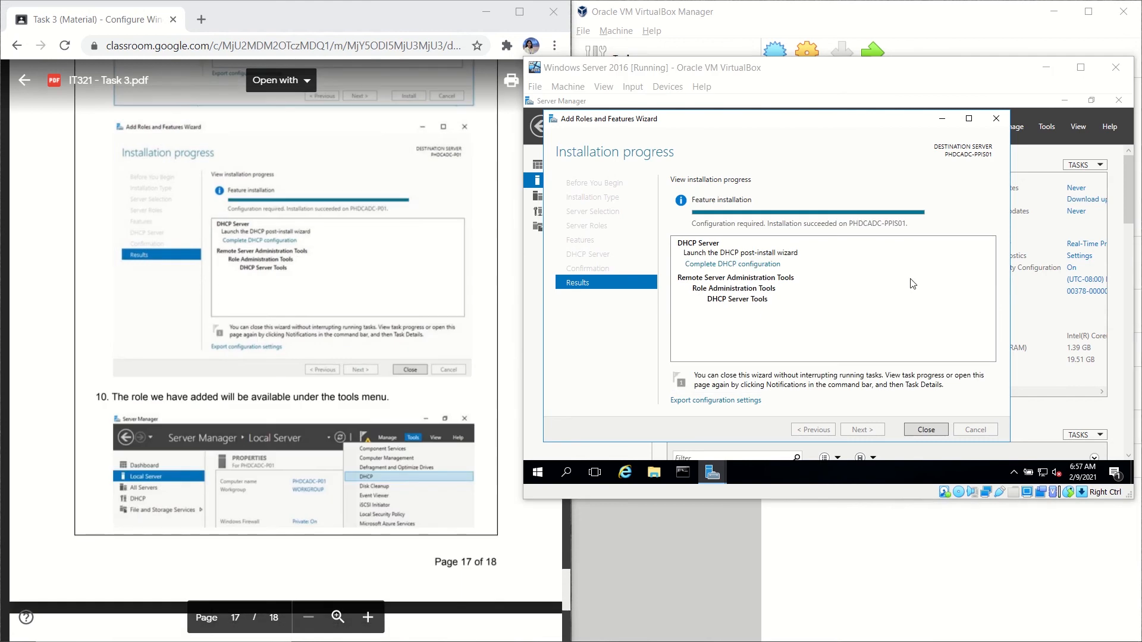
{"action": "mouse_move", "coordinate": [506, 5]}
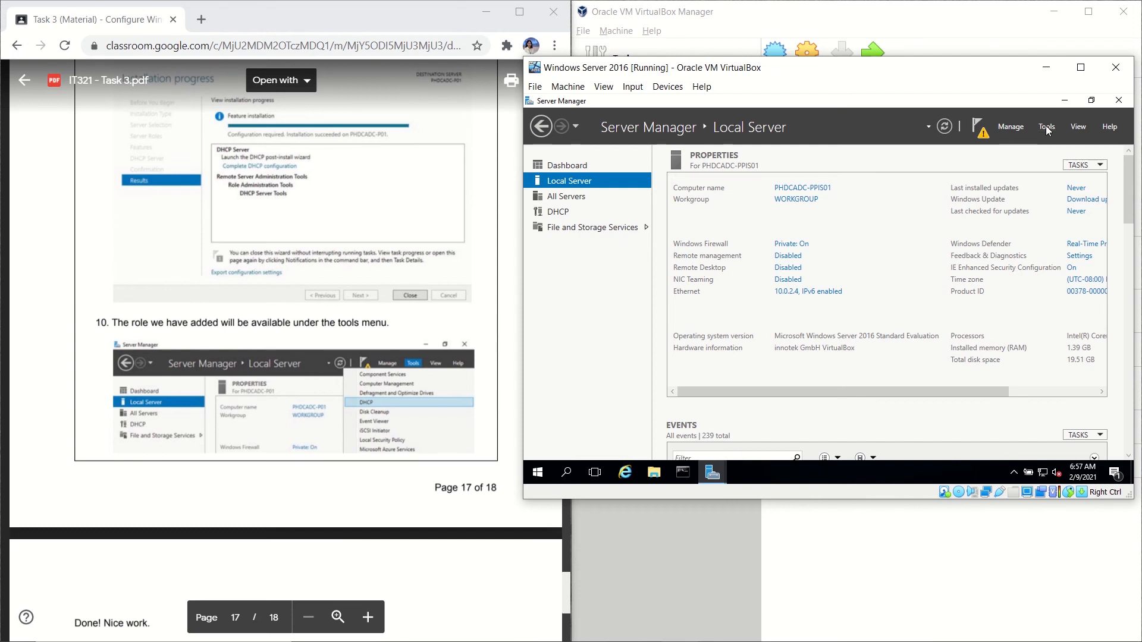
Step: Check Server Manager's available tools for DHCP against guide step 10, and look over the guide's closing questions
{"action": "left_click", "coordinate": [1045, 126]}
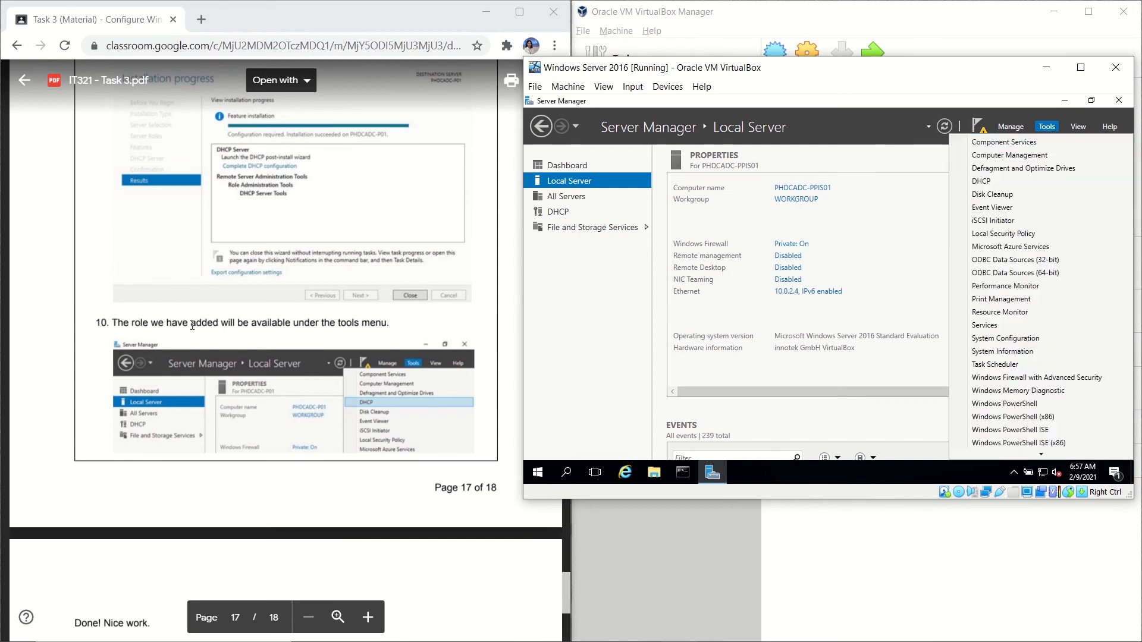
{"action": "left_click", "coordinate": [1046, 179]}
{"action": "scroll", "coordinate": [393, 391], "scroll_direction": "down", "scroll_amount": 6}
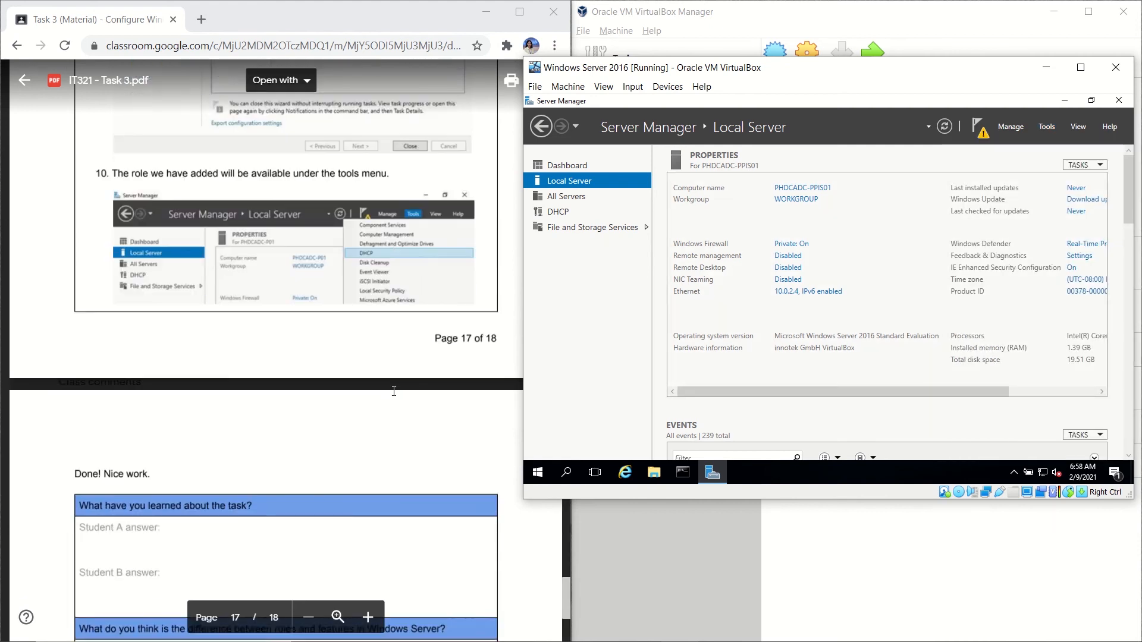
{"action": "scroll", "coordinate": [394, 391], "scroll_direction": "up", "scroll_amount": 5}
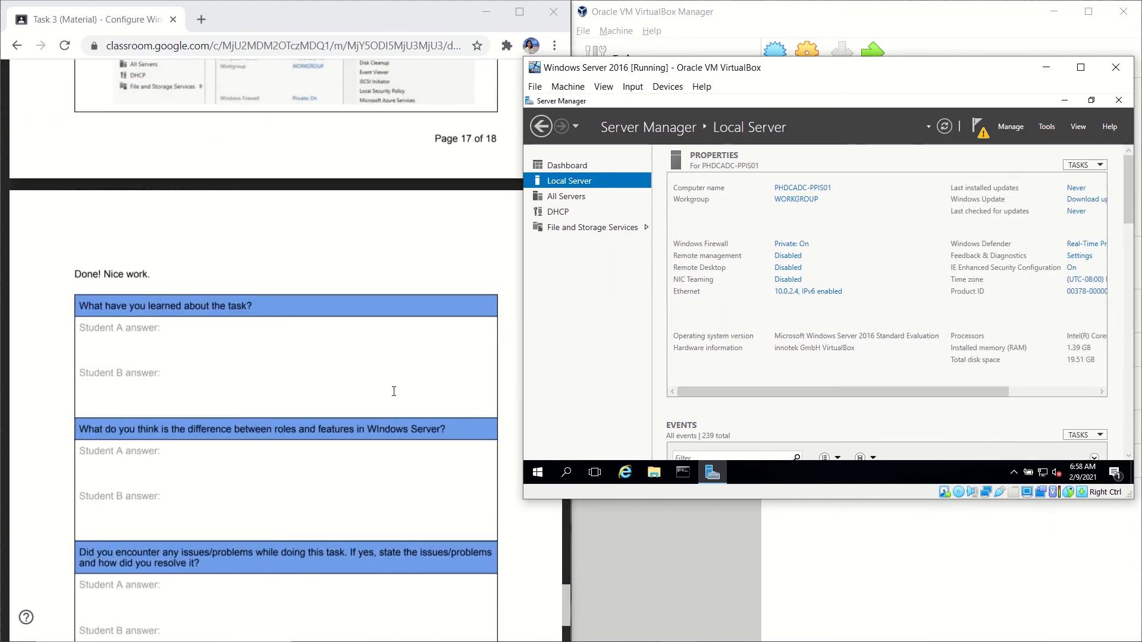
{"action": "left_click", "coordinate": [320, 360]}
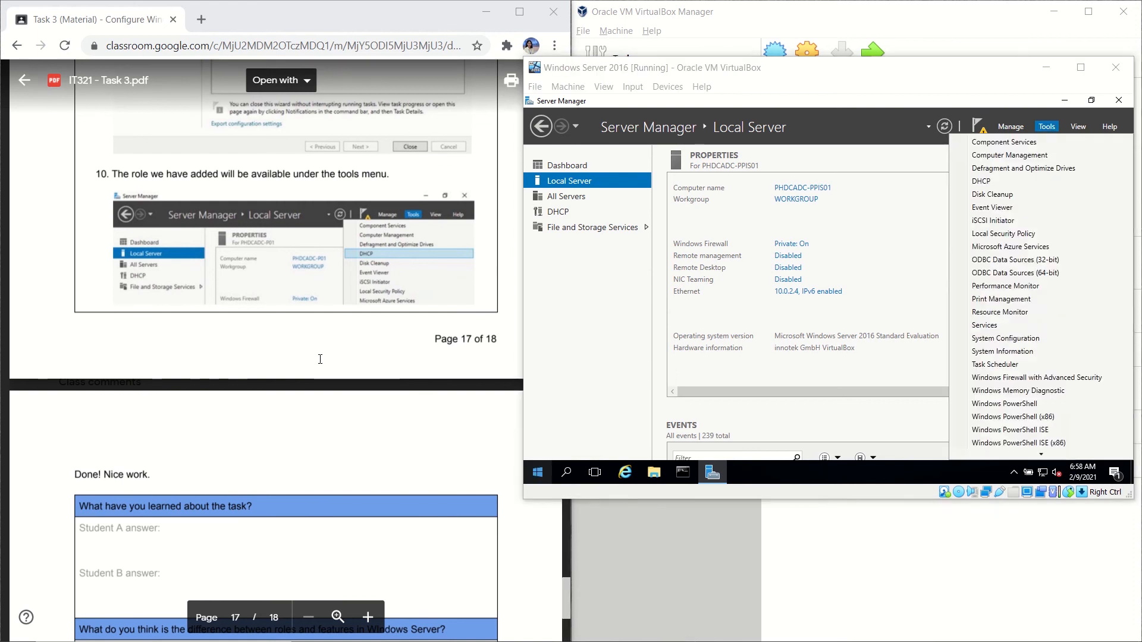
{"action": "scroll", "coordinate": [322, 395], "scroll_direction": "up", "scroll_amount": 5}
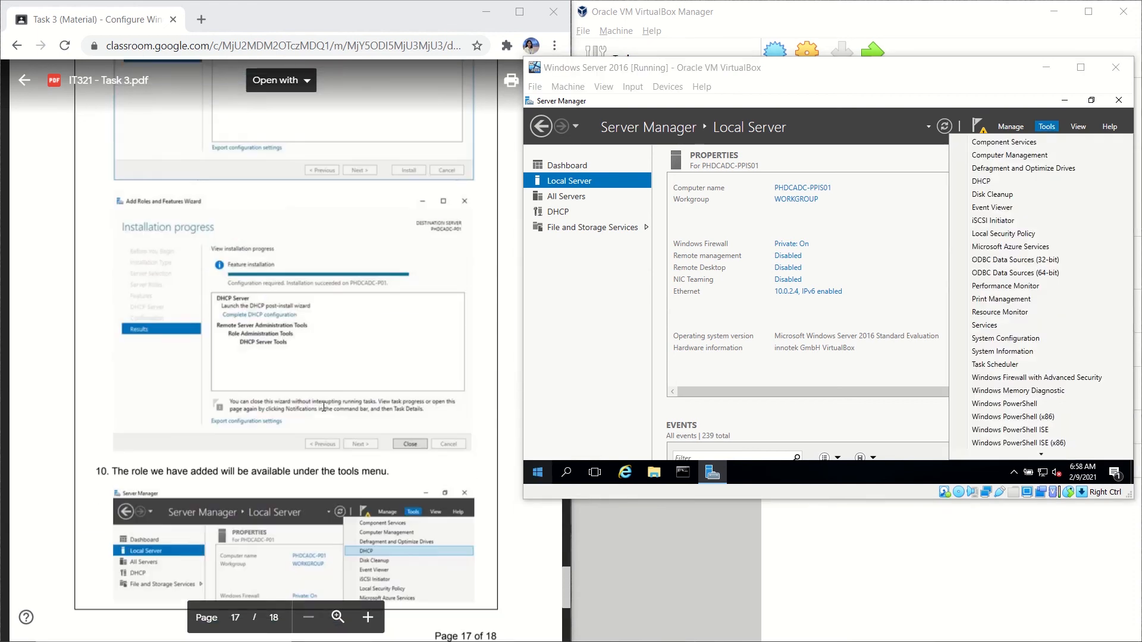
{"action": "scroll", "coordinate": [323, 406], "scroll_direction": "down", "scroll_amount": 5}
{"action": "scroll", "coordinate": [324, 405], "scroll_direction": "down", "scroll_amount": 4}
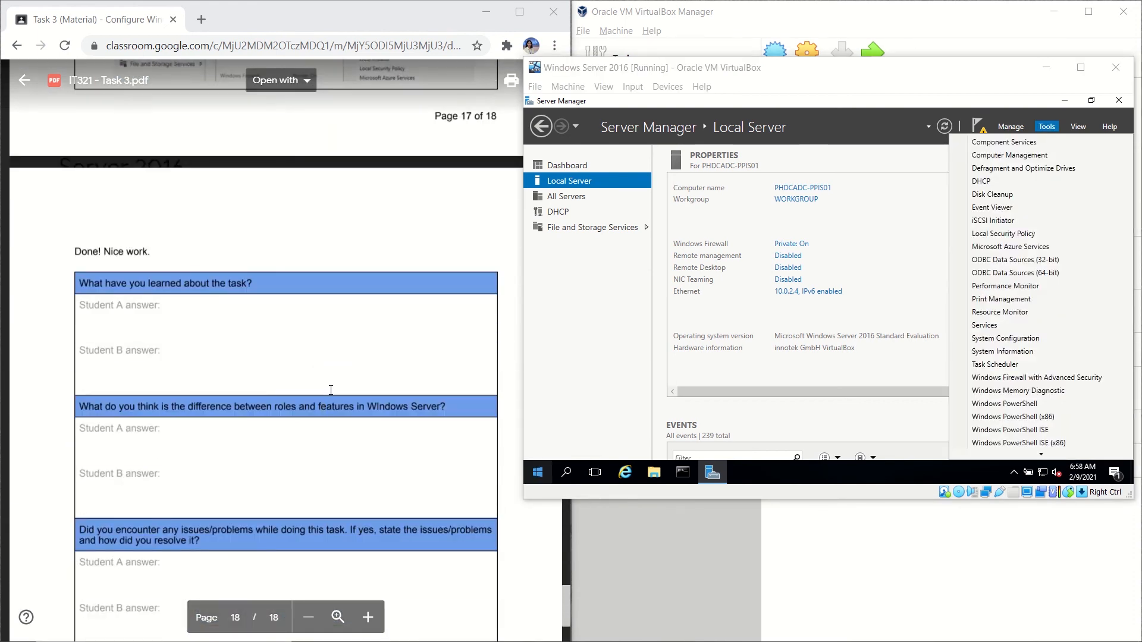
{"action": "scroll", "coordinate": [354, 452], "scroll_direction": "up", "scroll_amount": 3}
{"action": "scroll", "coordinate": [324, 406], "scroll_direction": "up", "scroll_amount": 5}
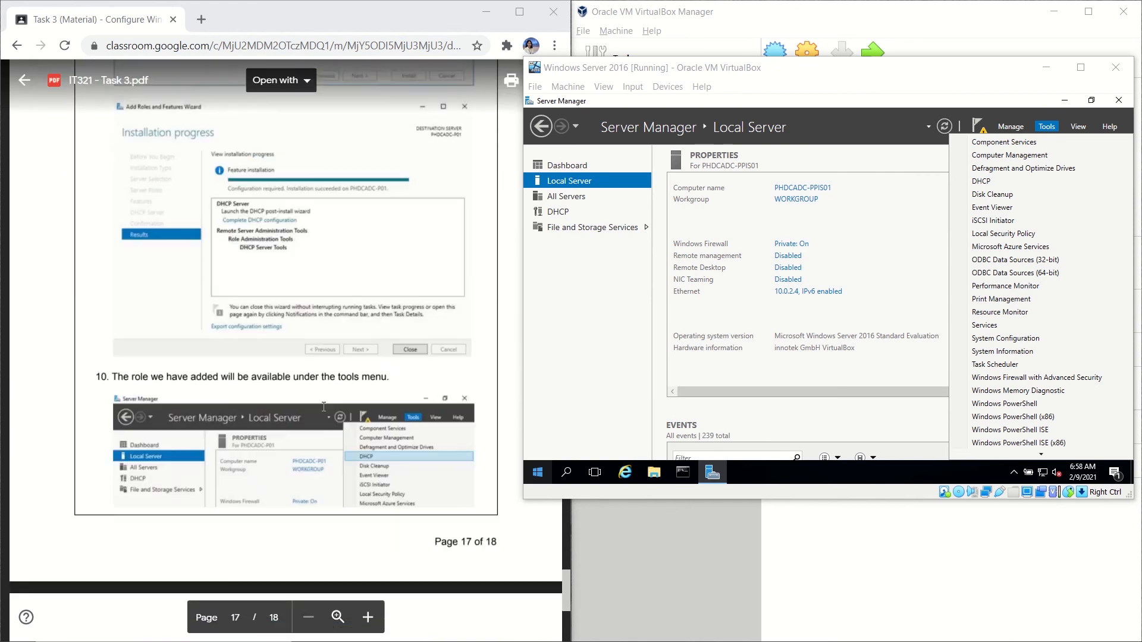
{"action": "scroll", "coordinate": [323, 407], "scroll_direction": "down", "scroll_amount": 8}
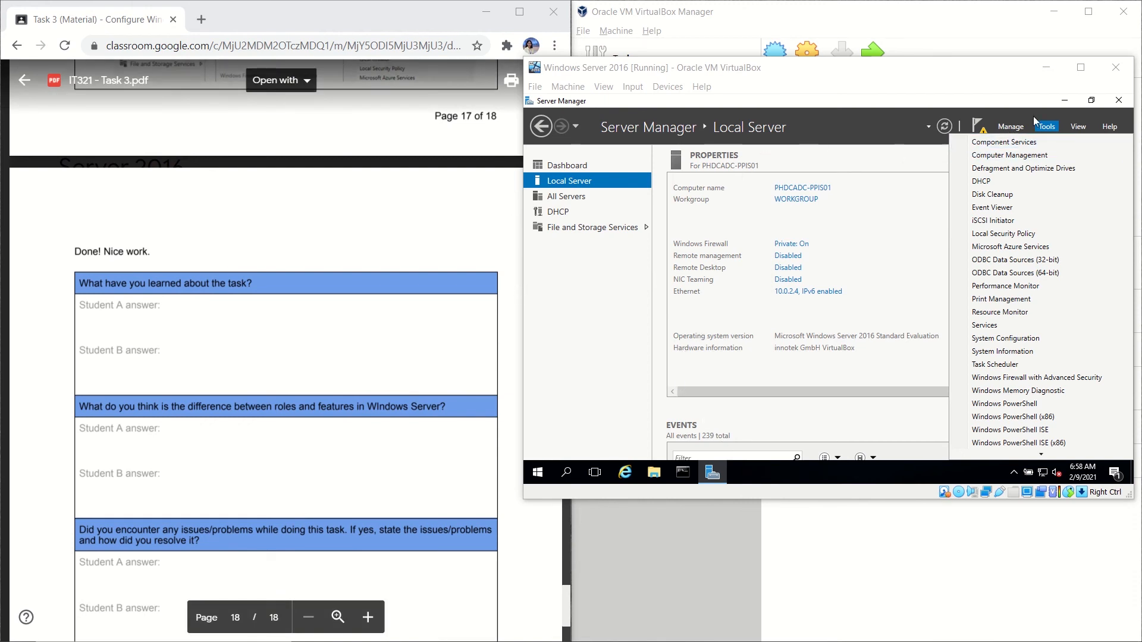
Step: Dismiss the tools list and minimize Server Manager to reveal the server's desktop
{"action": "left_click", "coordinate": [1064, 104]}
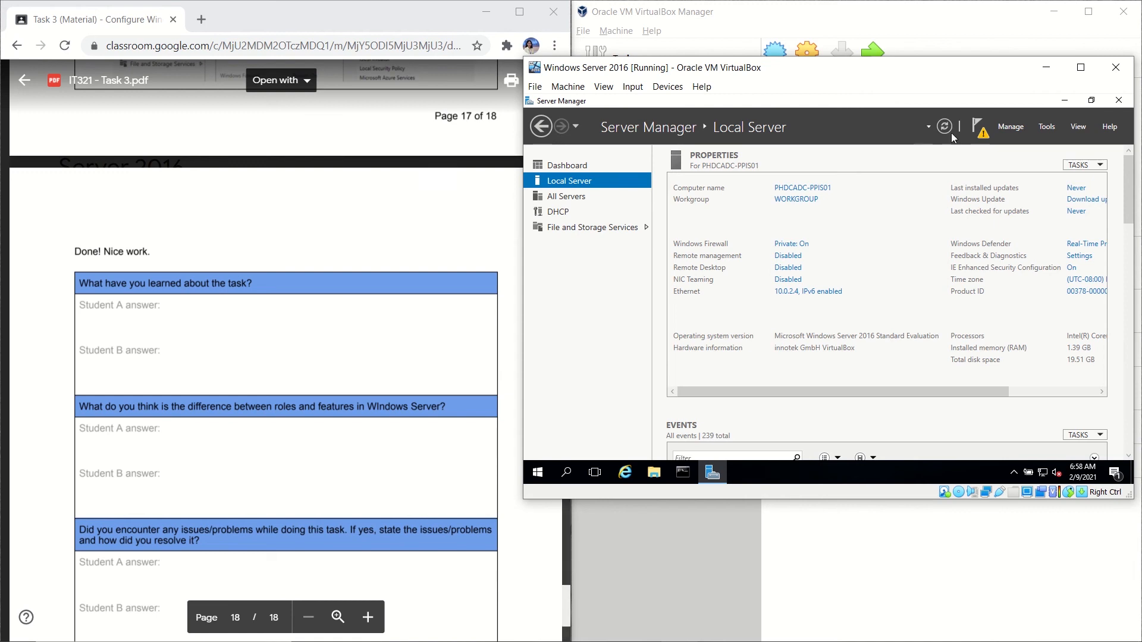
{"action": "left_click", "coordinate": [1064, 100]}
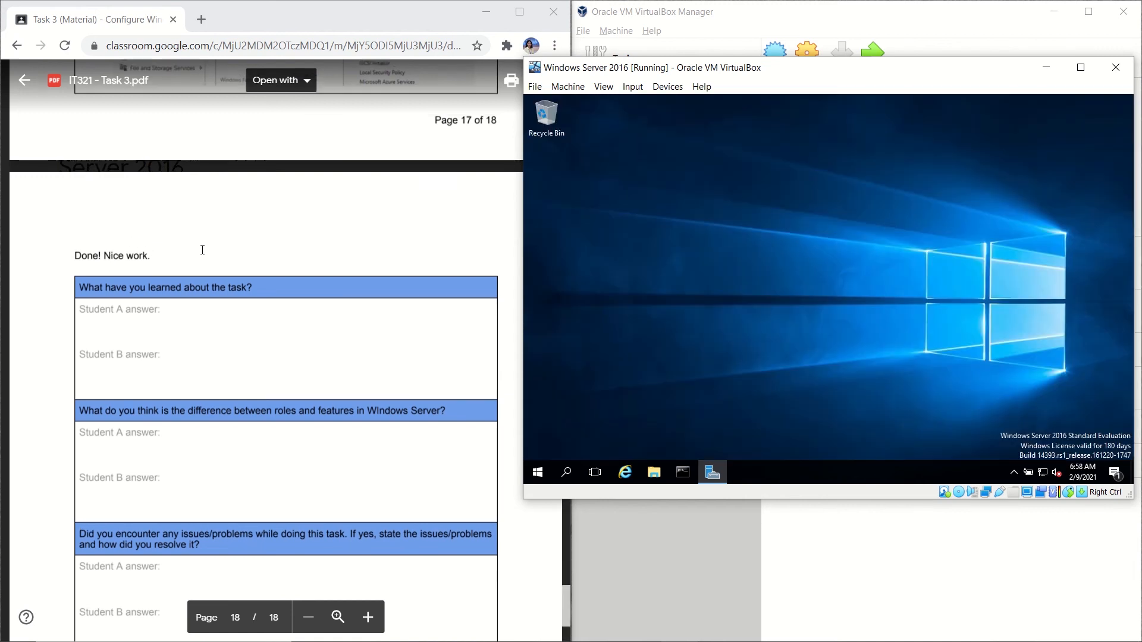
{"action": "scroll", "coordinate": [203, 249], "scroll_direction": "up", "scroll_amount": 3}
{"action": "scroll", "coordinate": [195, 247], "scroll_direction": "down", "scroll_amount": 3}
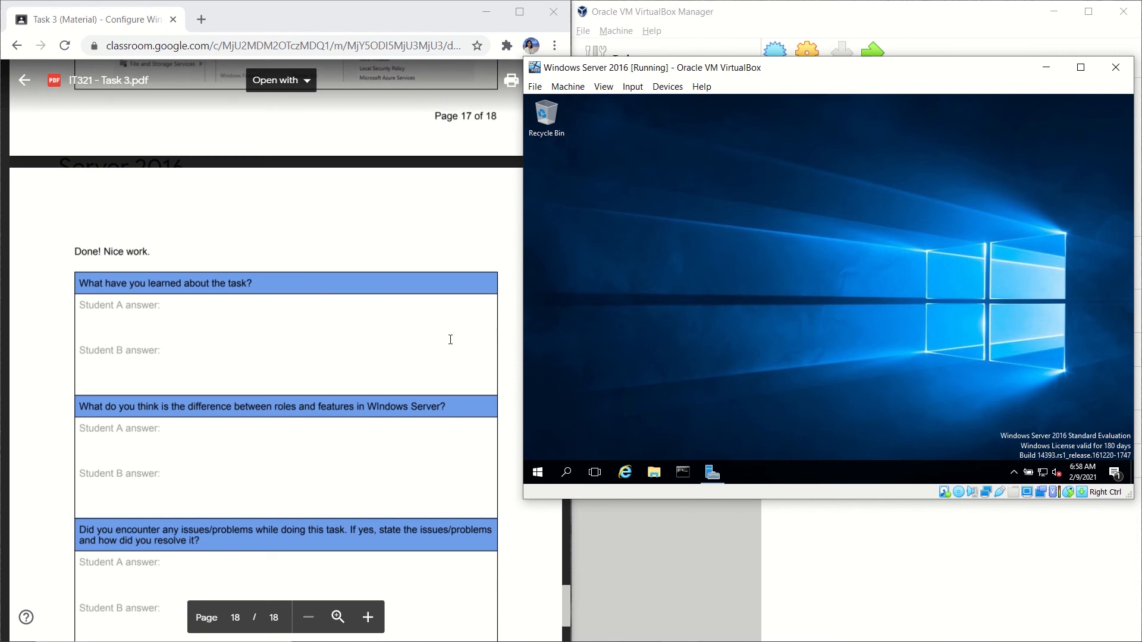
Step: Look back through the guide's DHCP role installation steps and its closing questions
{"action": "scroll", "coordinate": [450, 340], "scroll_direction": "up", "scroll_amount": 15}
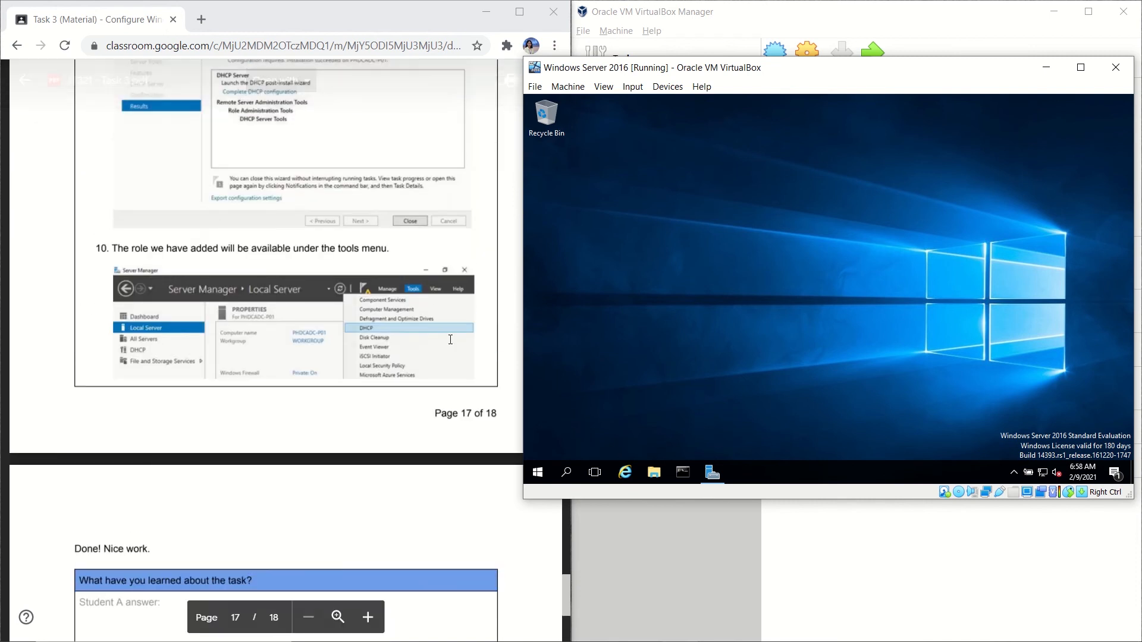
{"action": "scroll", "coordinate": [451, 339], "scroll_direction": "up", "scroll_amount": 2}
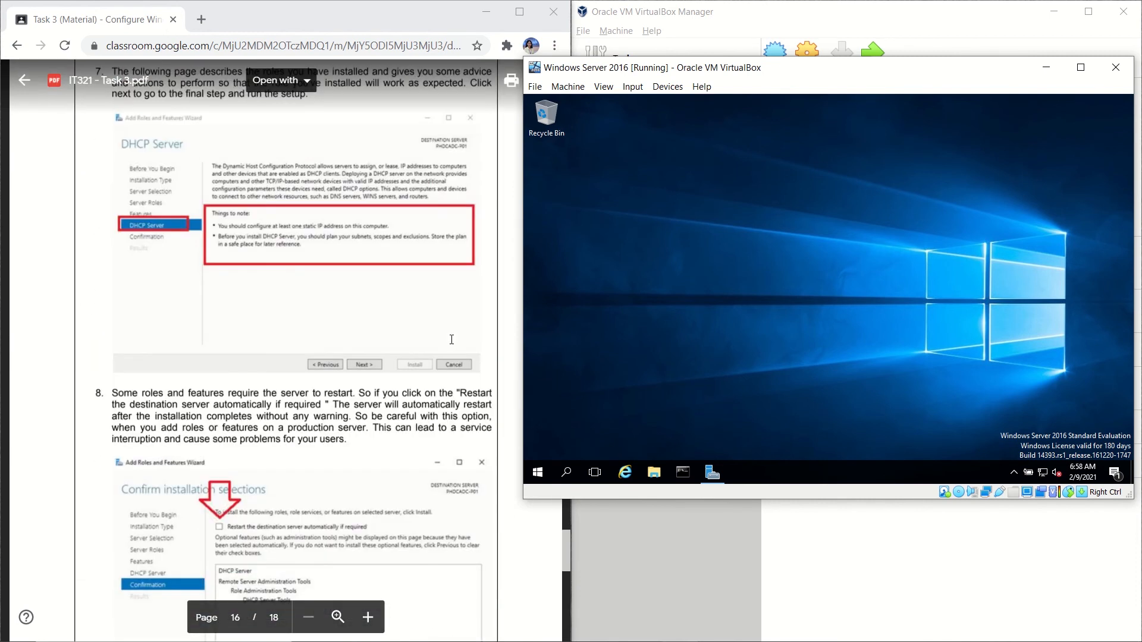
{"action": "scroll", "coordinate": [451, 340], "scroll_direction": "up", "scroll_amount": 4}
{"action": "scroll", "coordinate": [451, 340], "scroll_direction": "up", "scroll_amount": 20}
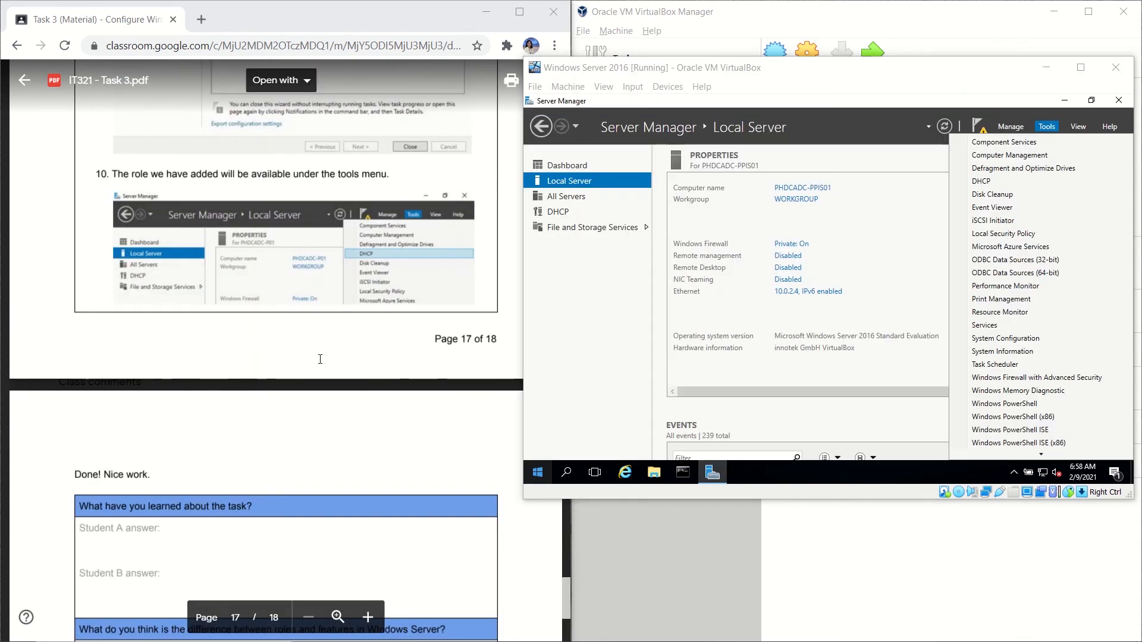
{"action": "scroll", "coordinate": [321, 395], "scroll_direction": "up", "scroll_amount": 4}
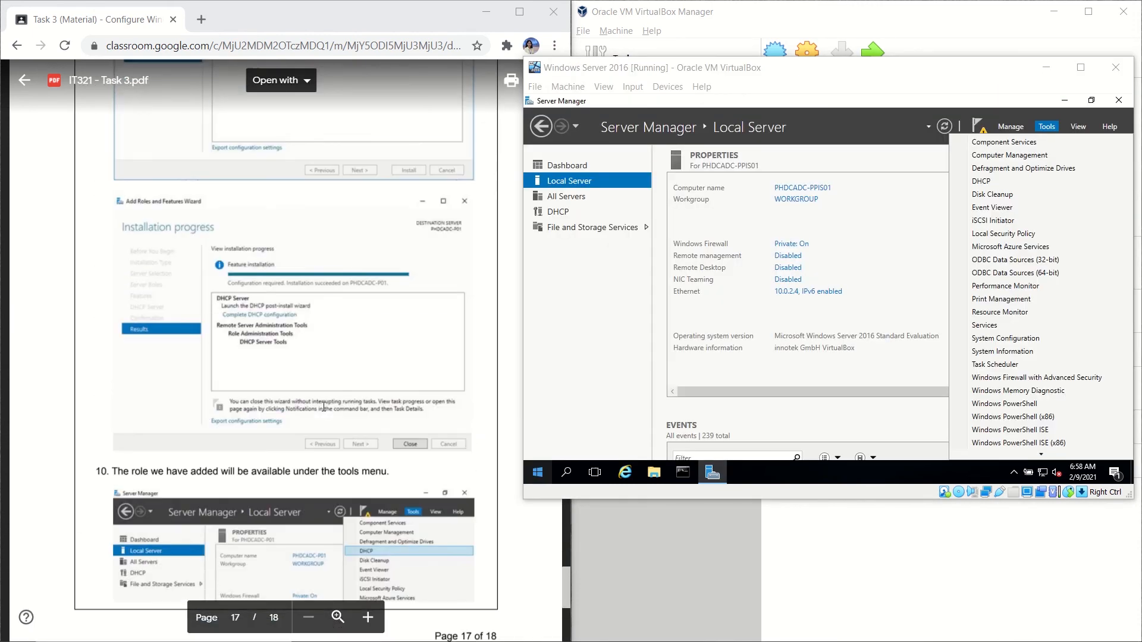
{"action": "scroll", "coordinate": [323, 407], "scroll_direction": "down", "scroll_amount": 4}
{"action": "scroll", "coordinate": [323, 407], "scroll_direction": "down", "scroll_amount": 4}
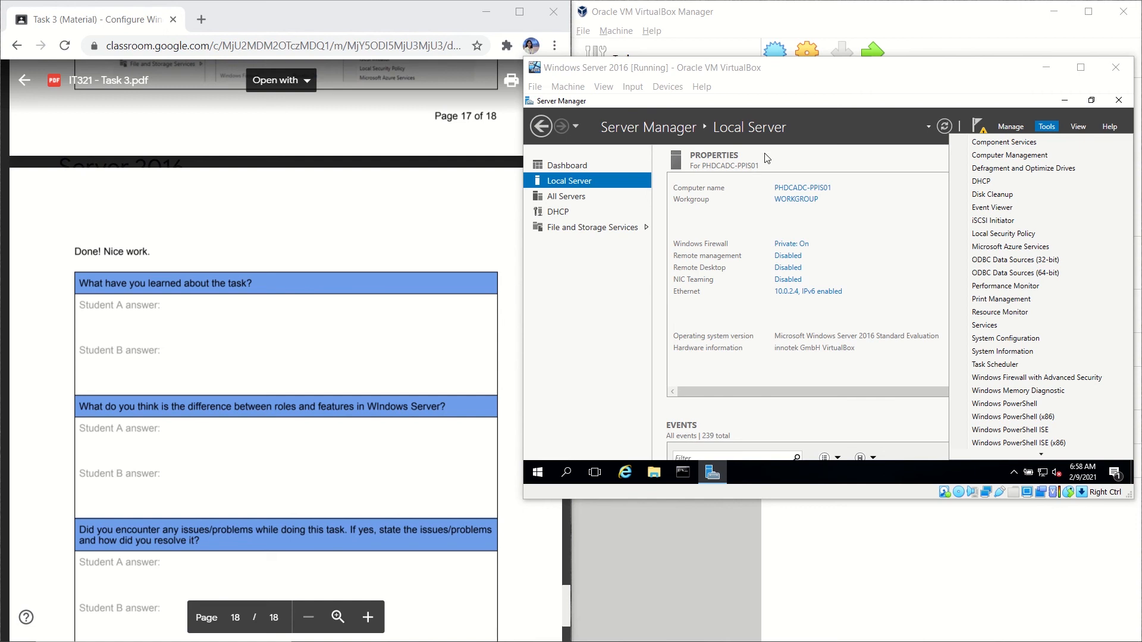
Step: Minimize Server Manager again with its tools list dismissed, leaving the guide at the closing questions
{"action": "left_click", "coordinate": [1054, 98]}
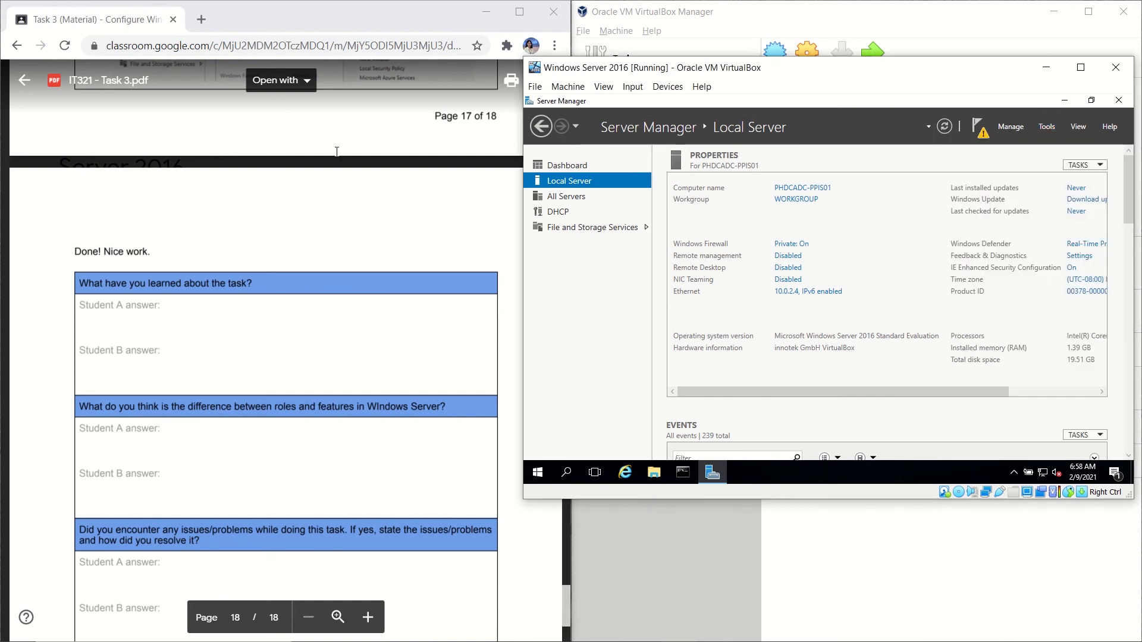
{"action": "left_click", "coordinate": [1064, 100]}
{"action": "scroll", "coordinate": [190, 256], "scroll_direction": "up", "scroll_amount": 4}
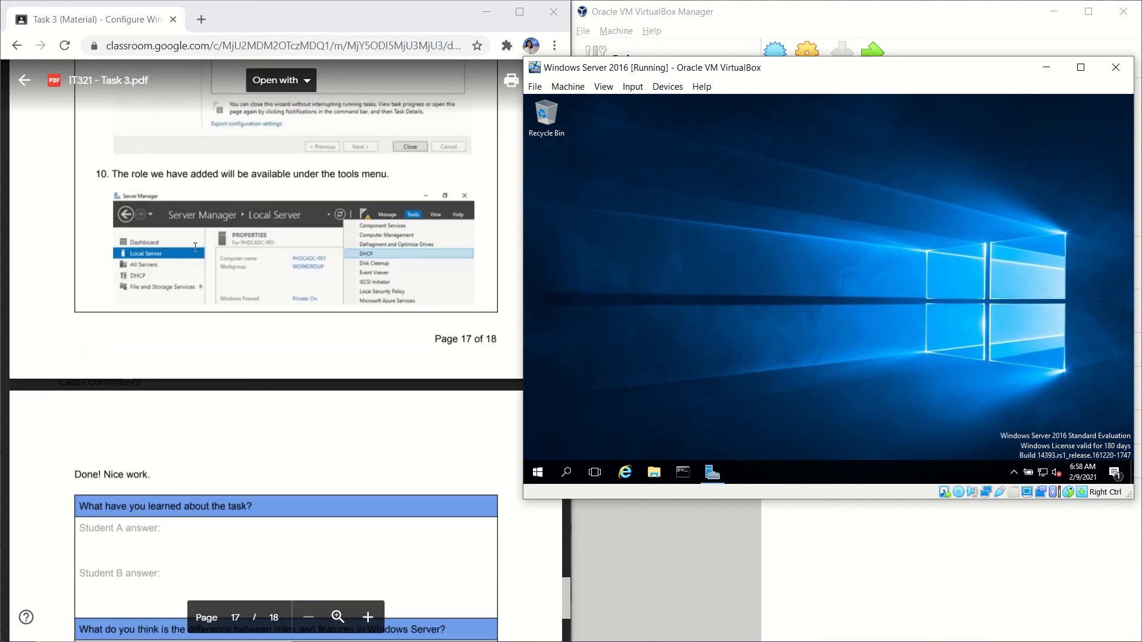
{"action": "scroll", "coordinate": [190, 262], "scroll_direction": "down", "scroll_amount": 4}
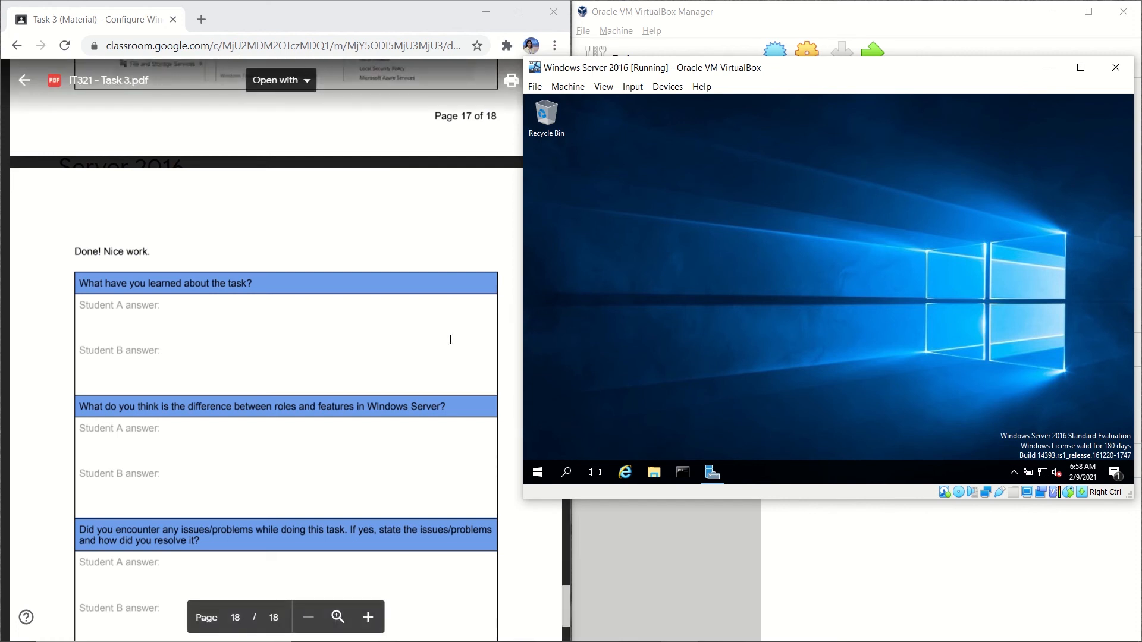
Step: Review the guide backward from the DHCP role steps through static IP configuration to the server renaming note and the start of Task 3.3
{"action": "scroll", "coordinate": [450, 339], "scroll_direction": "up", "scroll_amount": 20}
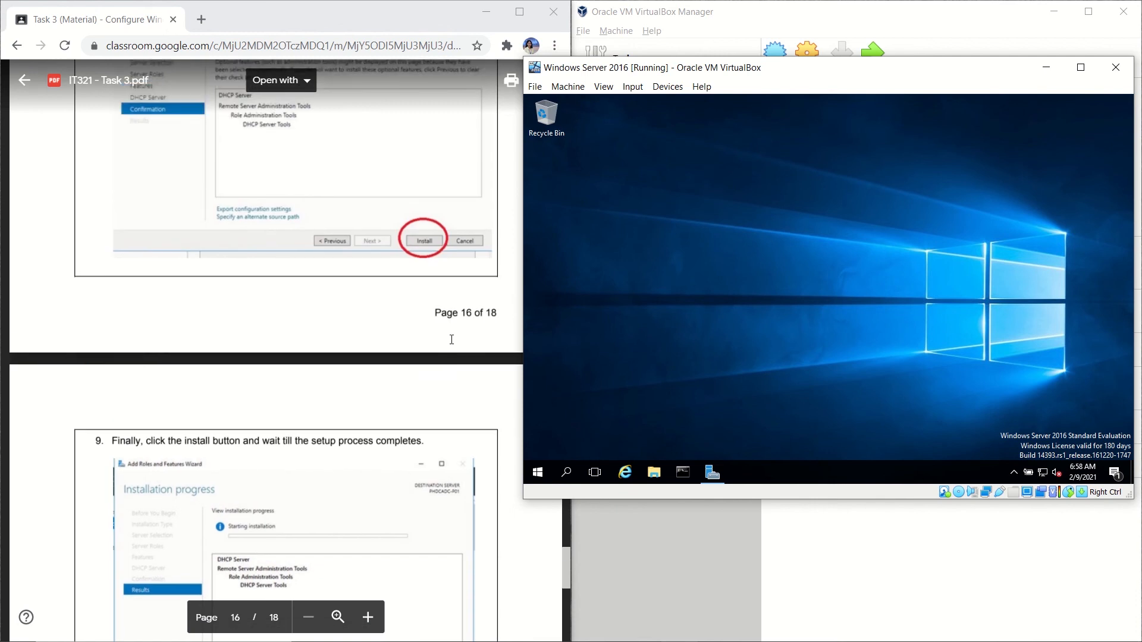
{"action": "scroll", "coordinate": [451, 339], "scroll_direction": "up", "scroll_amount": 2}
{"action": "scroll", "coordinate": [452, 339], "scroll_direction": "up", "scroll_amount": 5}
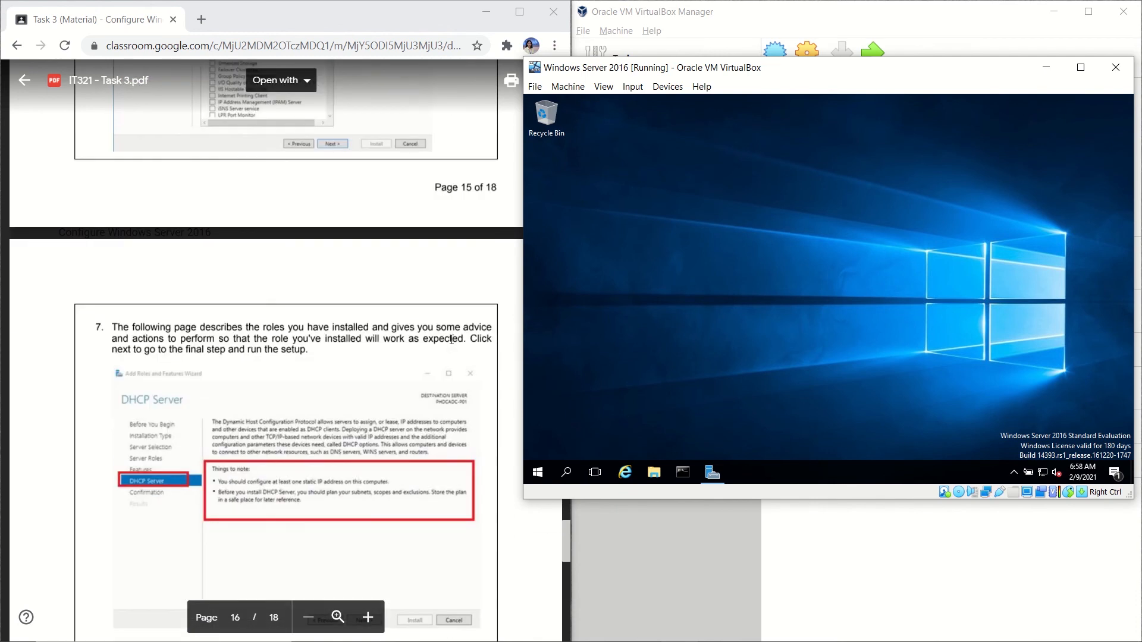
{"action": "scroll", "coordinate": [452, 339], "scroll_direction": "up", "scroll_amount": 20}
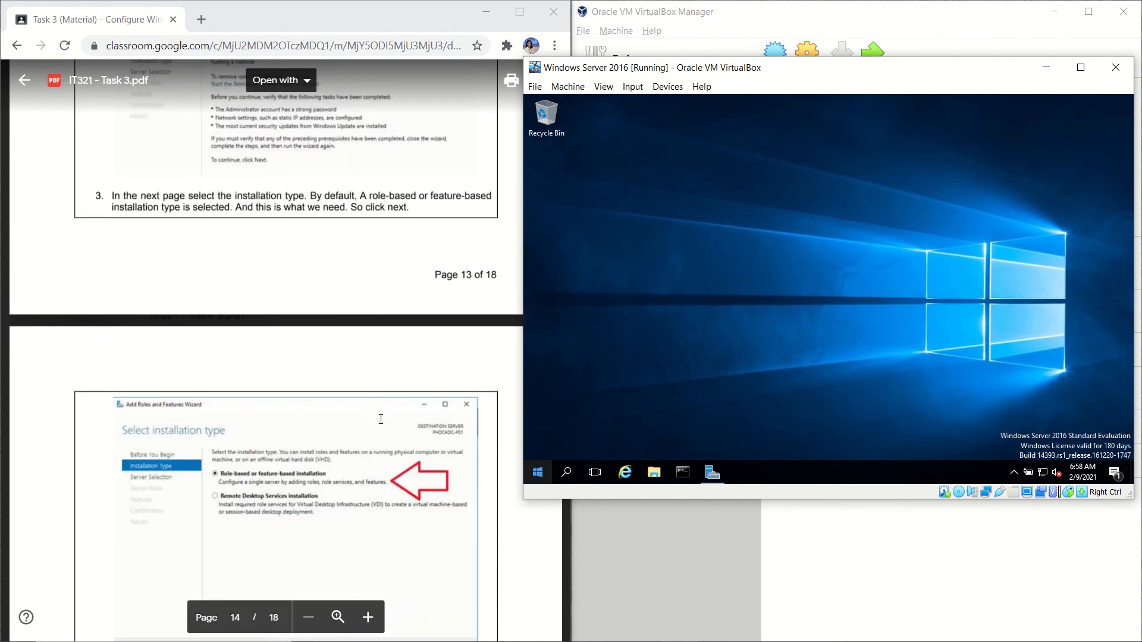
{"action": "scroll", "coordinate": [384, 413], "scroll_direction": "up", "scroll_amount": 15}
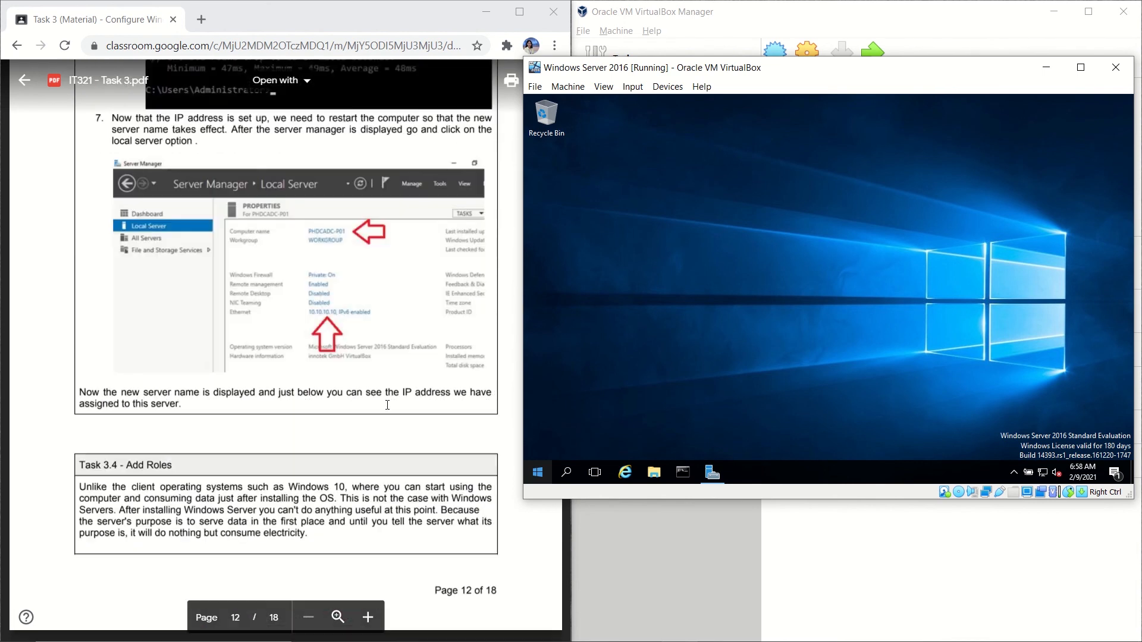
{"action": "scroll", "coordinate": [403, 387], "scroll_direction": "up", "scroll_amount": 15}
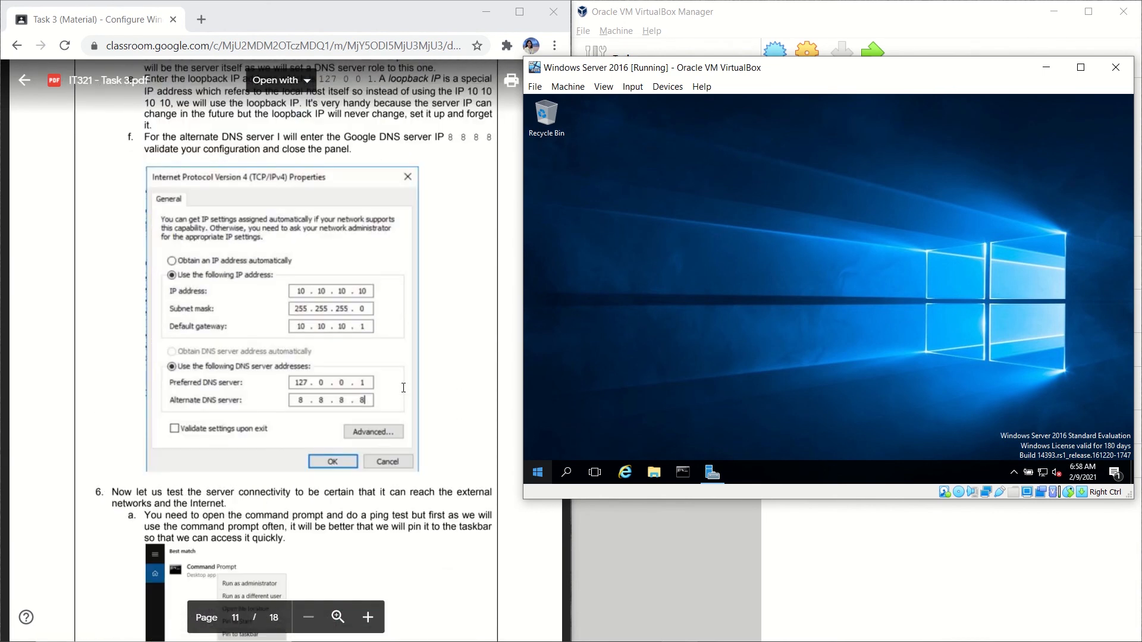
{"action": "scroll", "coordinate": [404, 387], "scroll_direction": "up", "scroll_amount": 10}
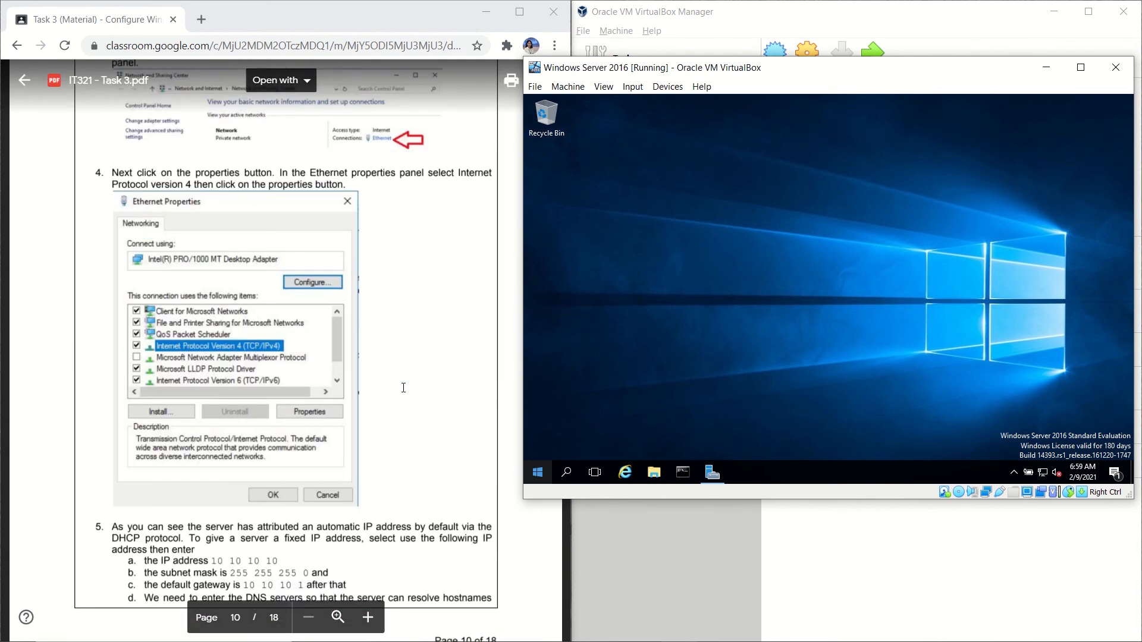
{"action": "scroll", "coordinate": [403, 388], "scroll_direction": "up", "scroll_amount": 3}
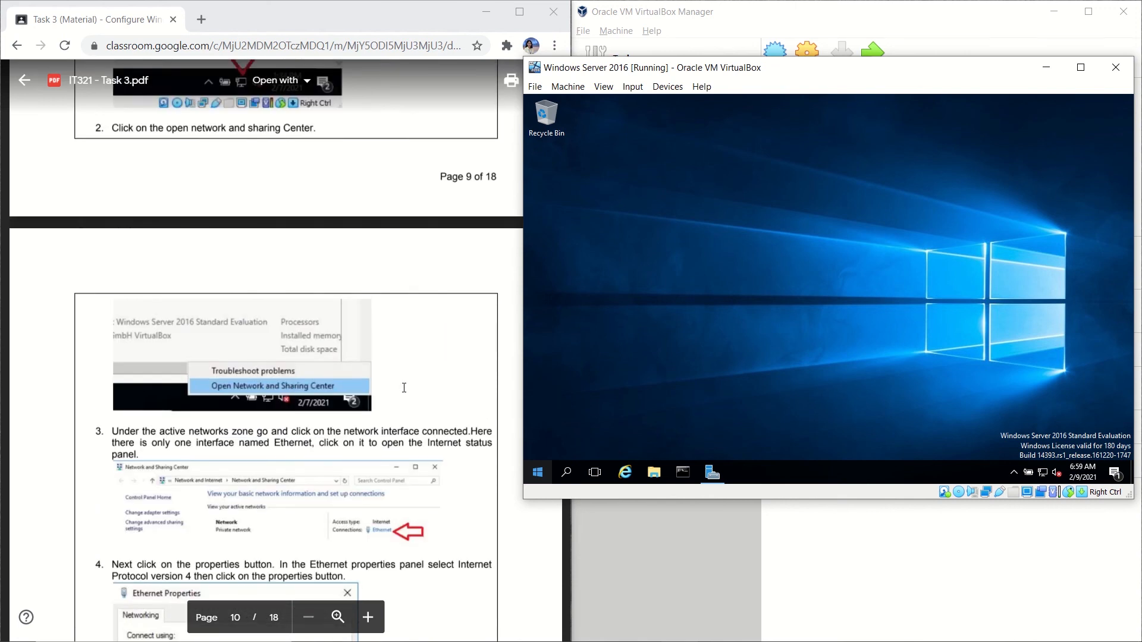
{"action": "scroll", "coordinate": [394, 309], "scroll_direction": "up", "scroll_amount": 10}
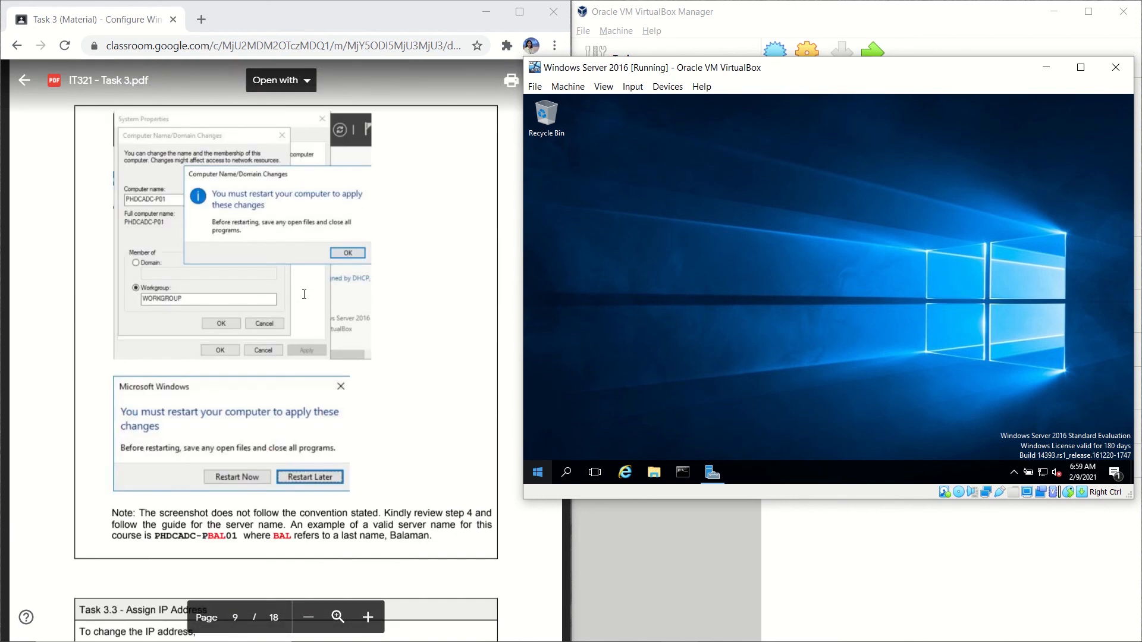
{"action": "scroll", "coordinate": [307, 323], "scroll_direction": "down", "scroll_amount": 10}
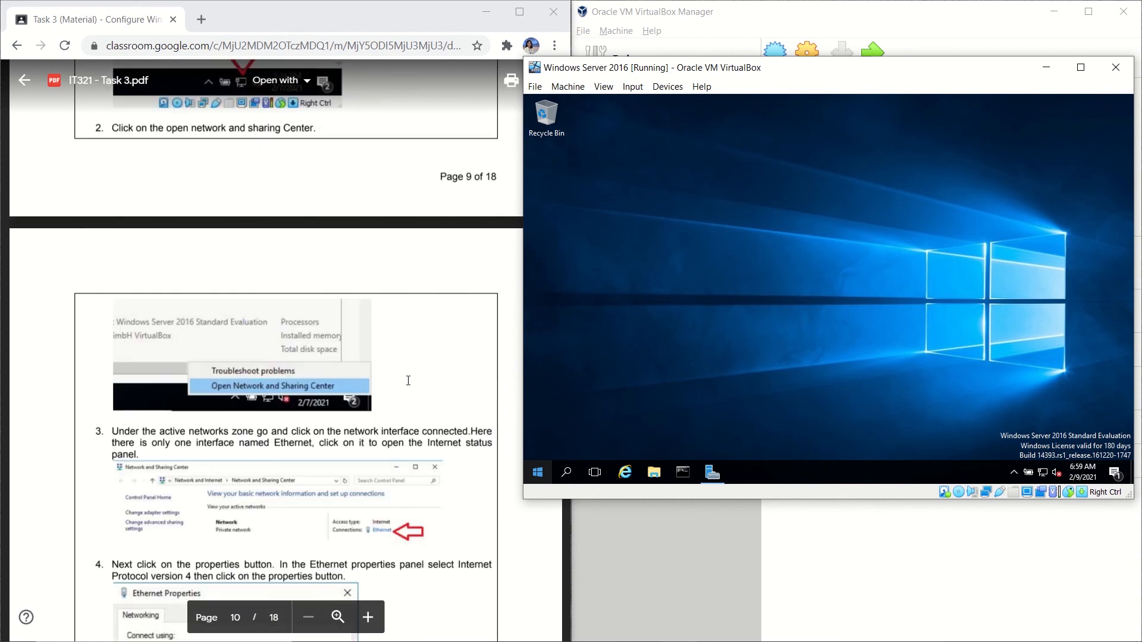
{"action": "scroll", "coordinate": [394, 309], "scroll_direction": "up", "scroll_amount": 10}
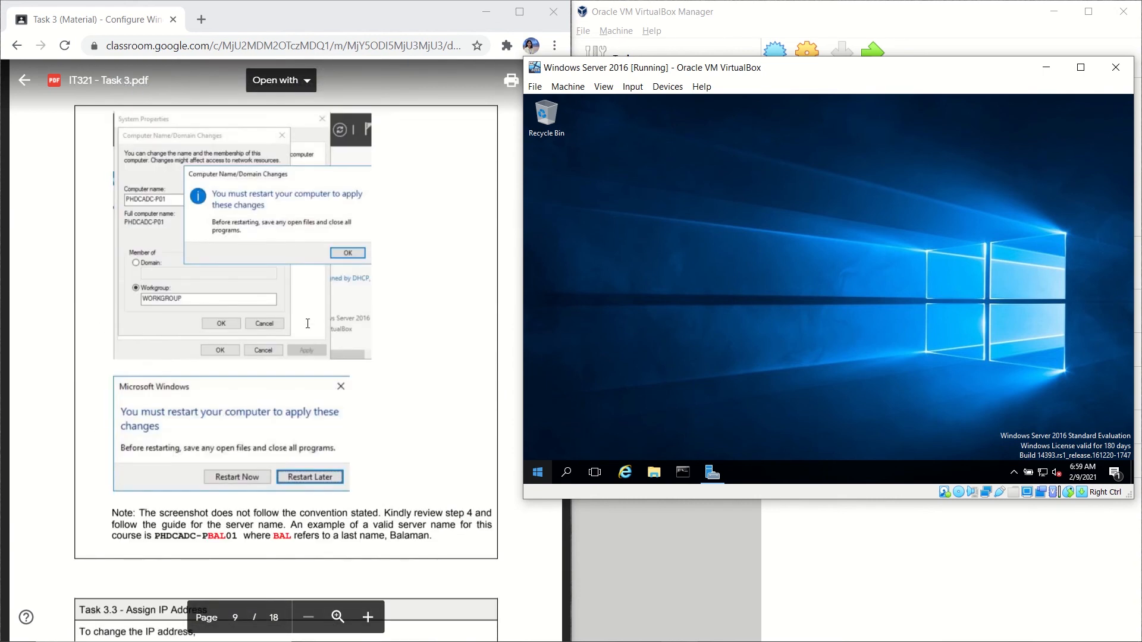
{"action": "scroll", "coordinate": [308, 324], "scroll_direction": "down", "scroll_amount": 3}
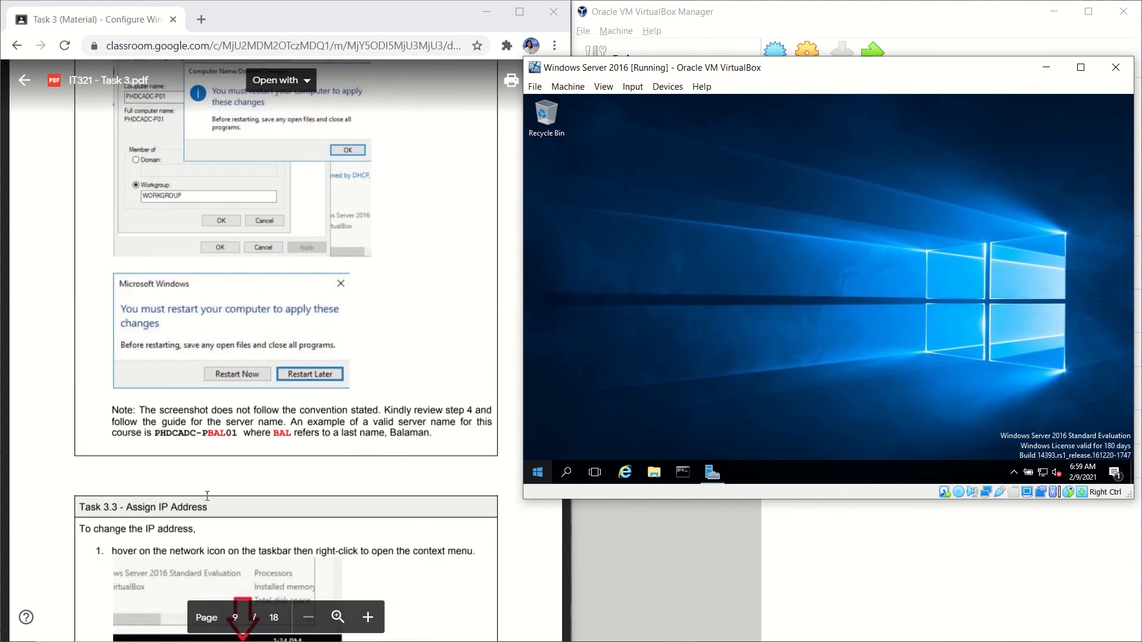
{"action": "scroll", "coordinate": [221, 484], "scroll_direction": "down", "scroll_amount": 5}
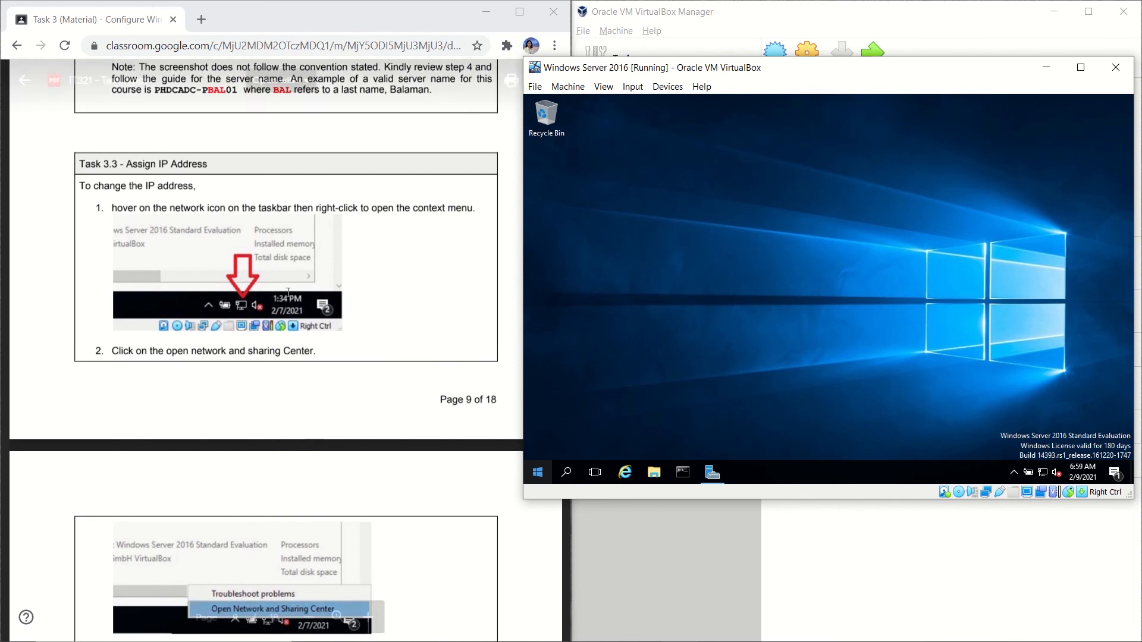
Step: Review the guide's Task 3.3 from opening the network settings through the static IPv4 configuration and ping test to the Task 3.4 introduction
{"action": "scroll", "coordinate": [366, 382], "scroll_direction": "down", "scroll_amount": 9}
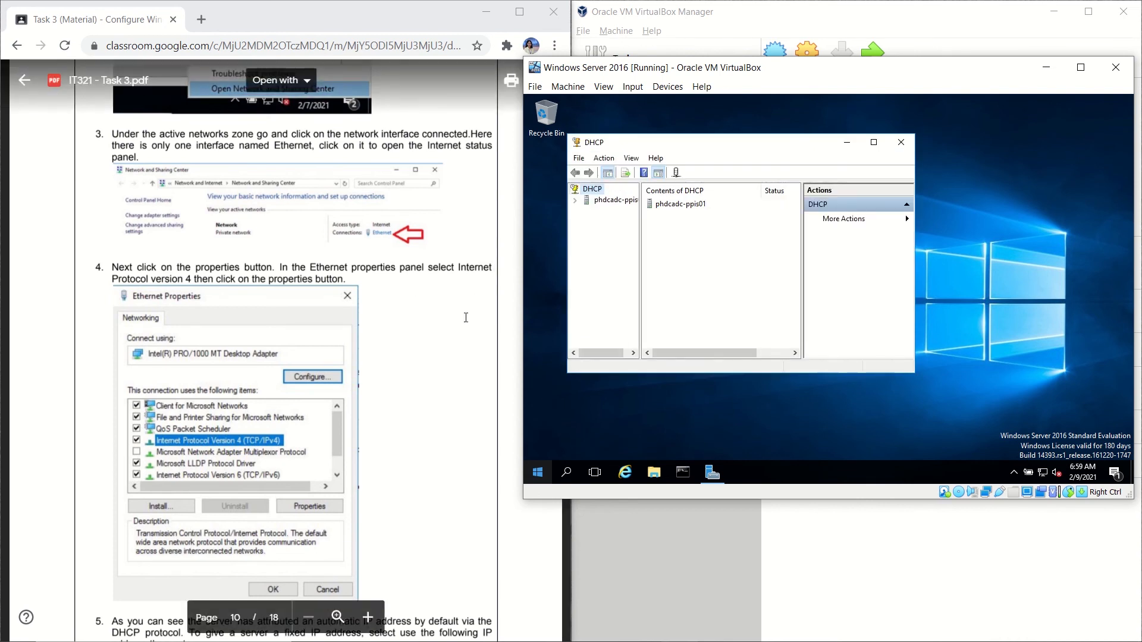
{"action": "scroll", "coordinate": [443, 318], "scroll_direction": "down", "scroll_amount": 4}
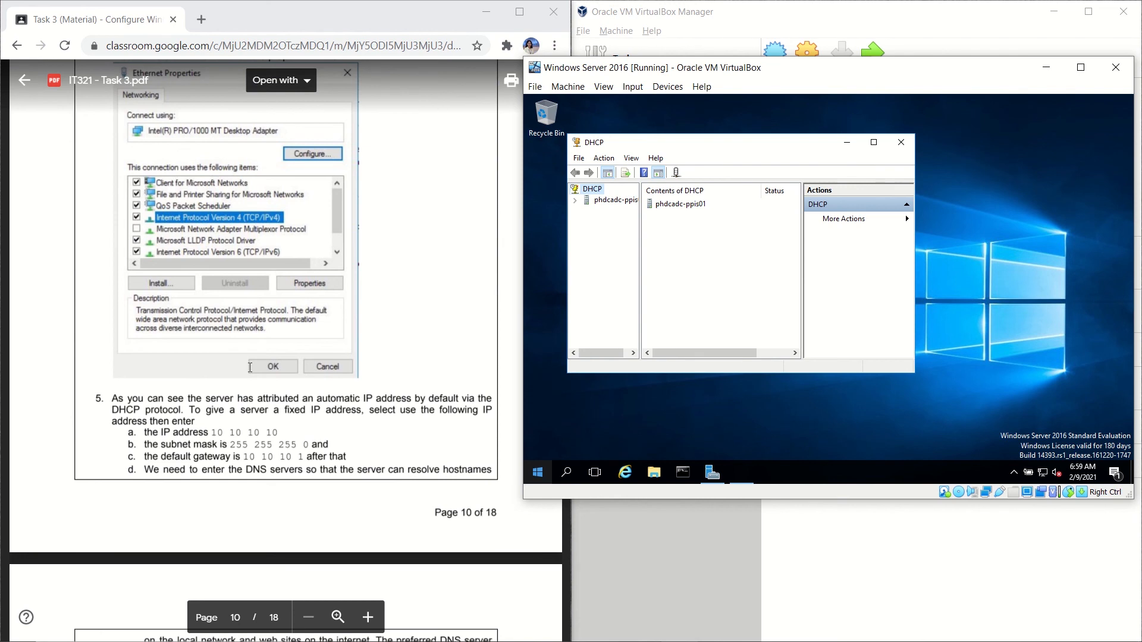
{"action": "scroll", "coordinate": [321, 381], "scroll_direction": "down", "scroll_amount": 1}
{"action": "scroll", "coordinate": [312, 400], "scroll_direction": "down", "scroll_amount": 5}
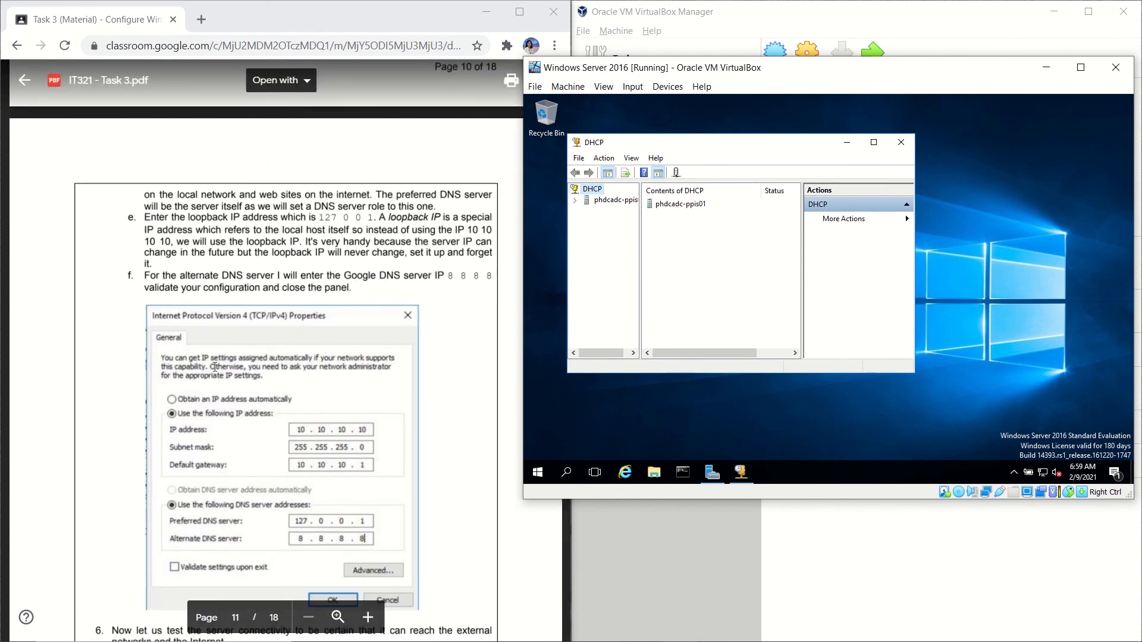
{"action": "scroll", "coordinate": [311, 354], "scroll_direction": "down", "scroll_amount": 1}
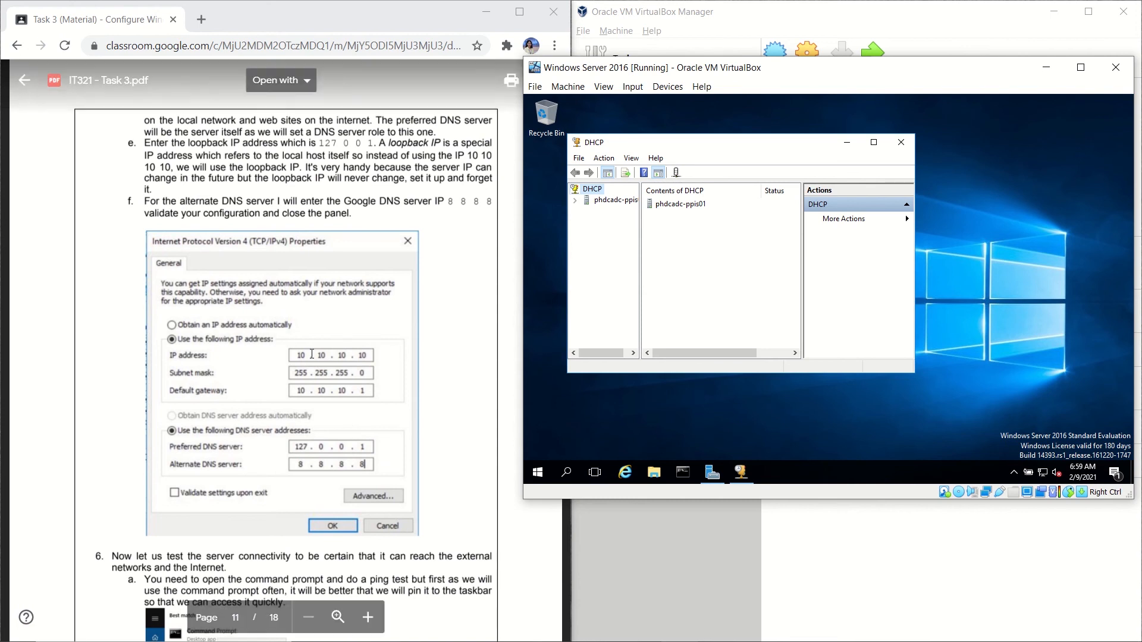
{"action": "scroll", "coordinate": [290, 349], "scroll_direction": "down", "scroll_amount": 2}
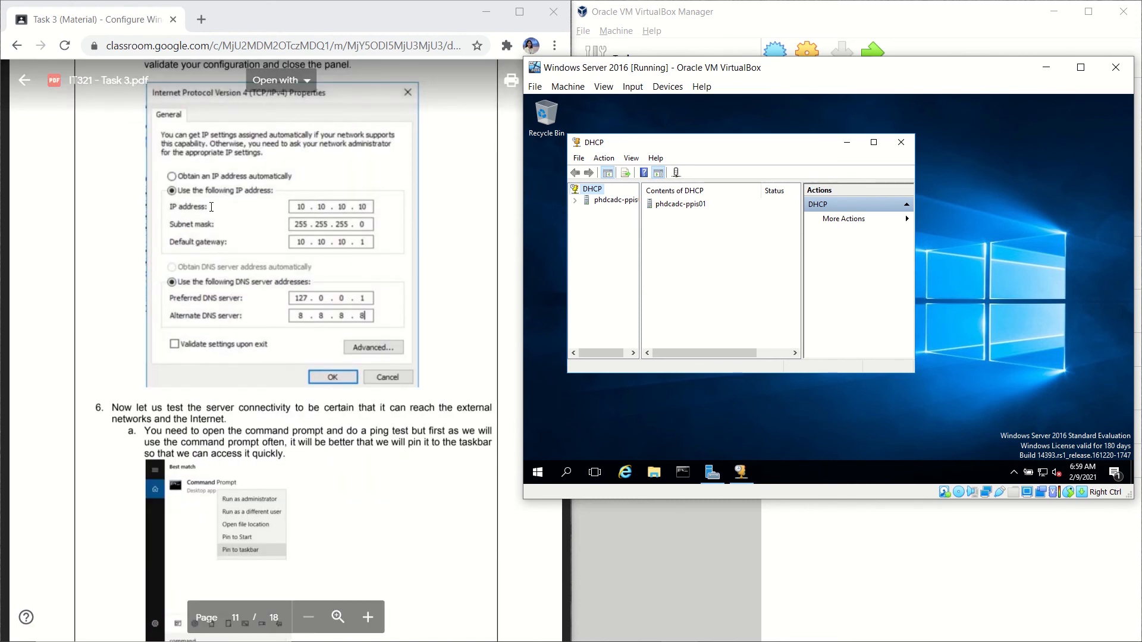
{"action": "scroll", "coordinate": [261, 256], "scroll_direction": "up", "scroll_amount": 1}
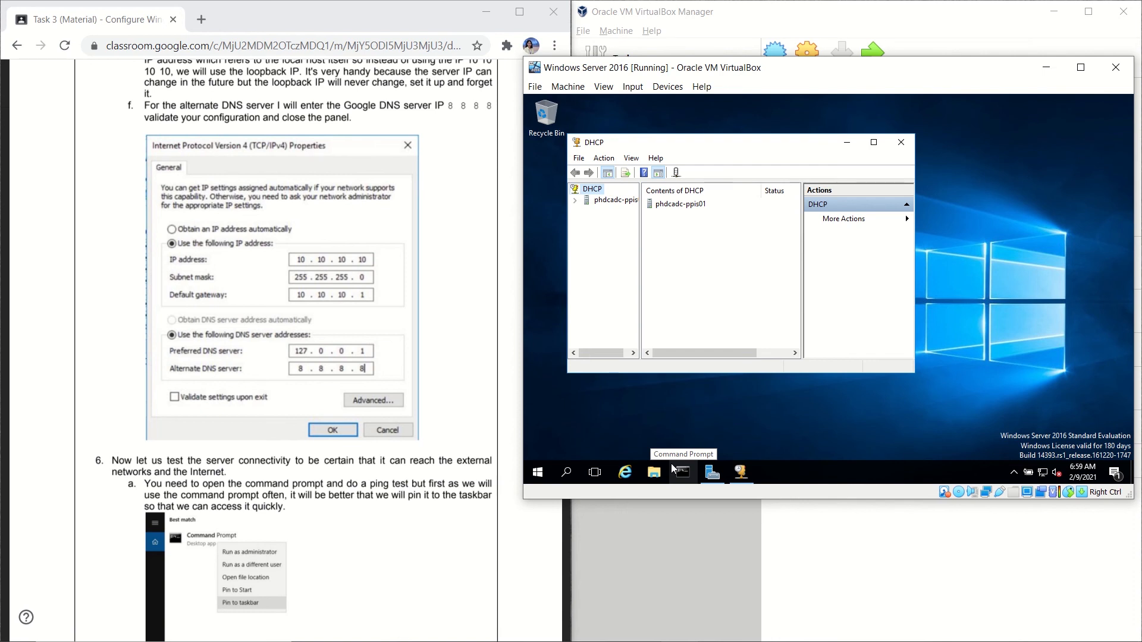
{"action": "scroll", "coordinate": [540, 440], "scroll_direction": "down", "scroll_amount": 5}
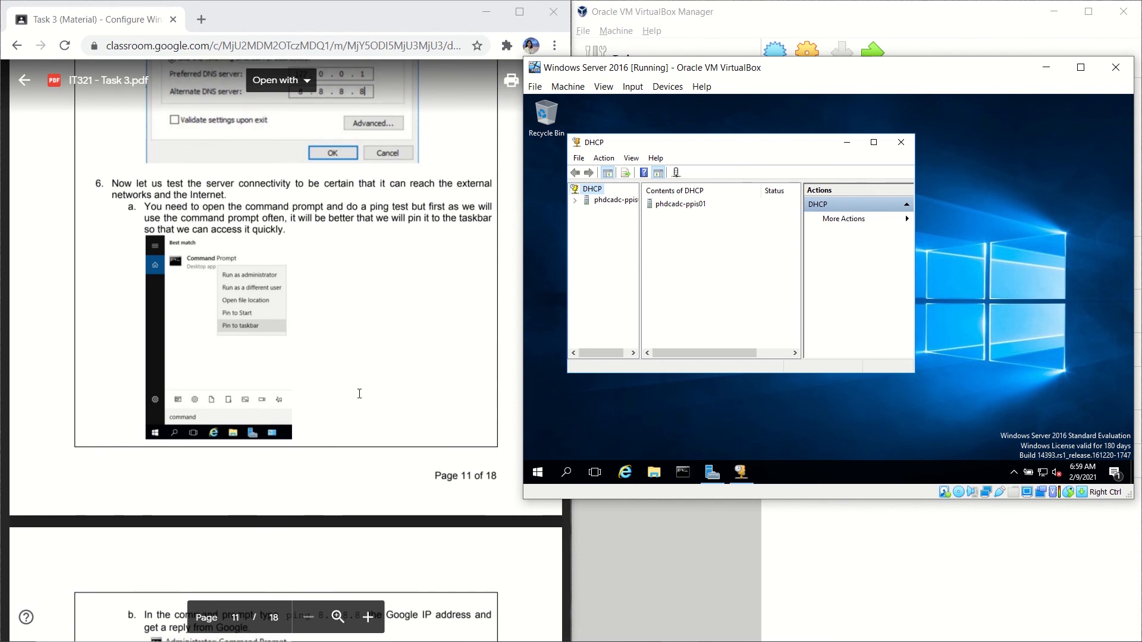
{"action": "scroll", "coordinate": [358, 394], "scroll_direction": "down", "scroll_amount": 4}
{"action": "scroll", "coordinate": [438, 397], "scroll_direction": "down", "scroll_amount": 4}
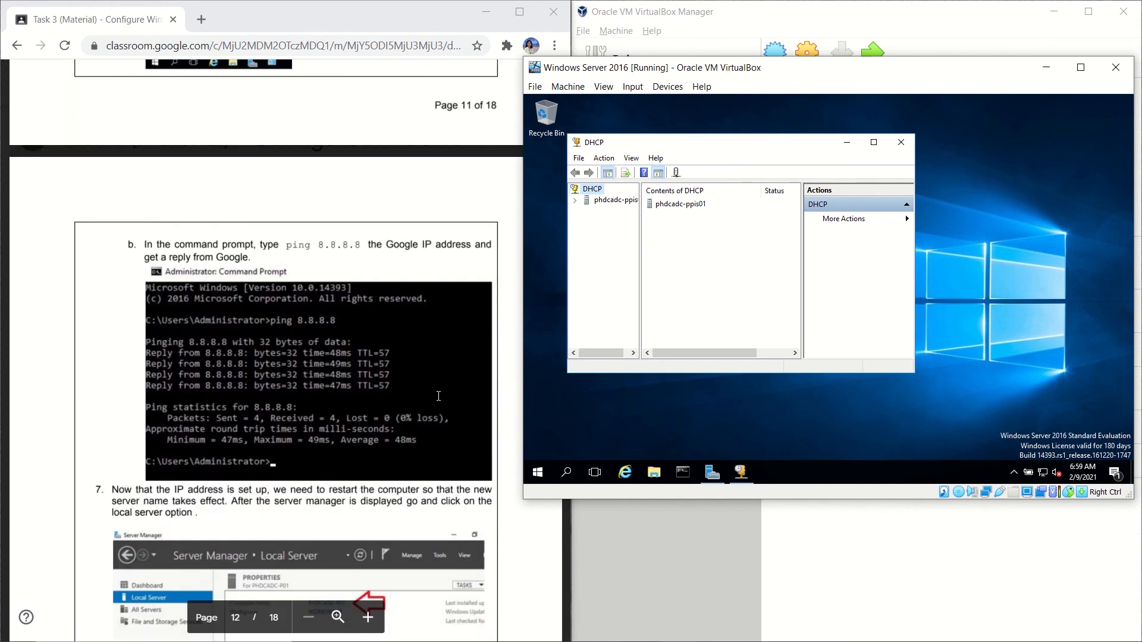
{"action": "scroll", "coordinate": [437, 392], "scroll_direction": "down", "scroll_amount": 8}
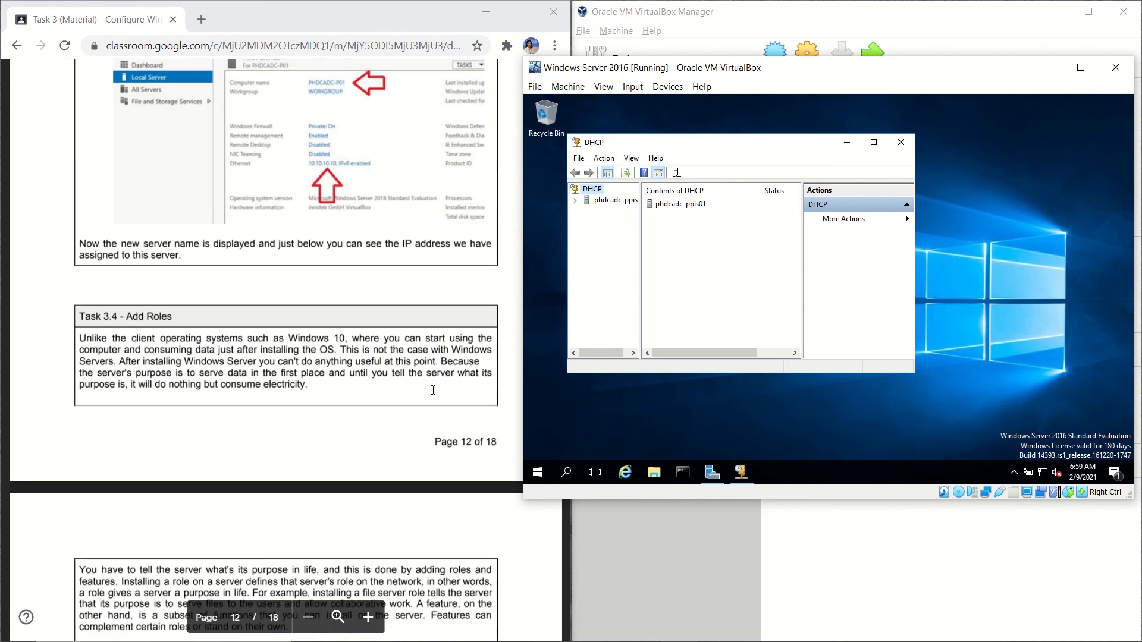
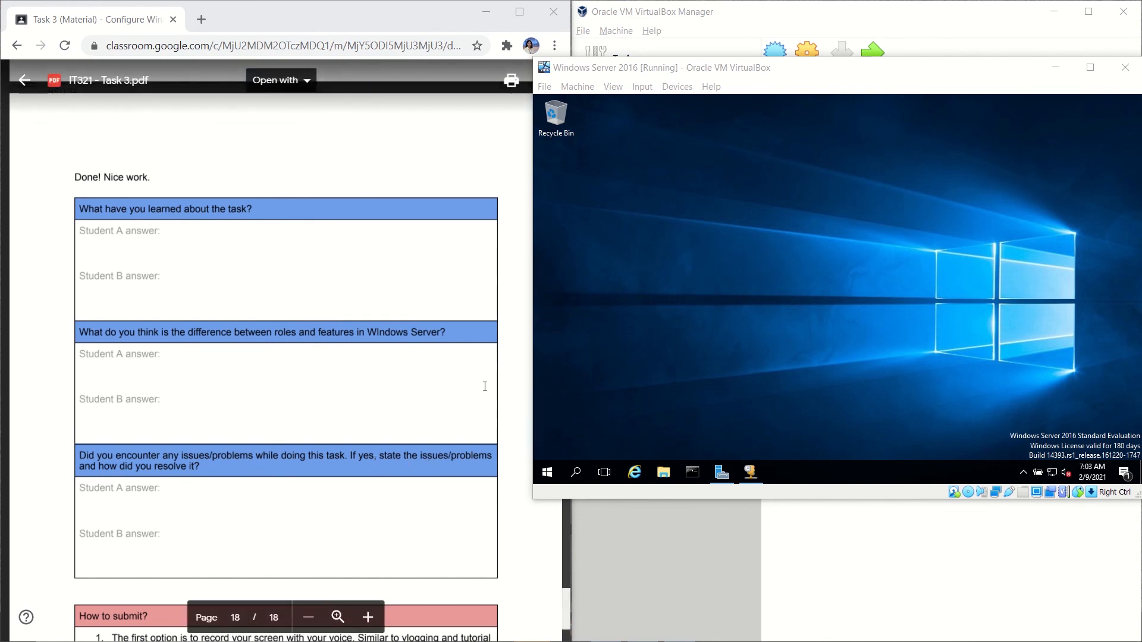
Step: Look back through the guide from the closing questions, past the role installation steps, to the network interface steps on page 10
{"action": "scroll", "coordinate": [485, 386], "scroll_direction": "up", "scroll_amount": 4}
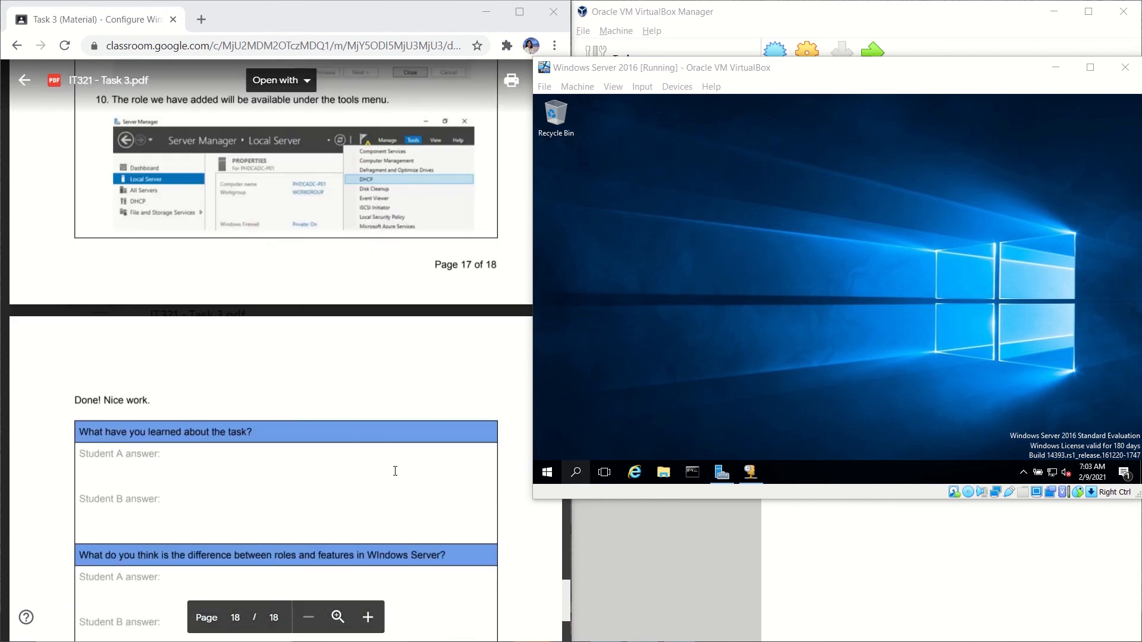
{"action": "scroll", "coordinate": [395, 469], "scroll_direction": "up", "scroll_amount": 2}
{"action": "scroll", "coordinate": [402, 398], "scroll_direction": "up", "scroll_amount": 15}
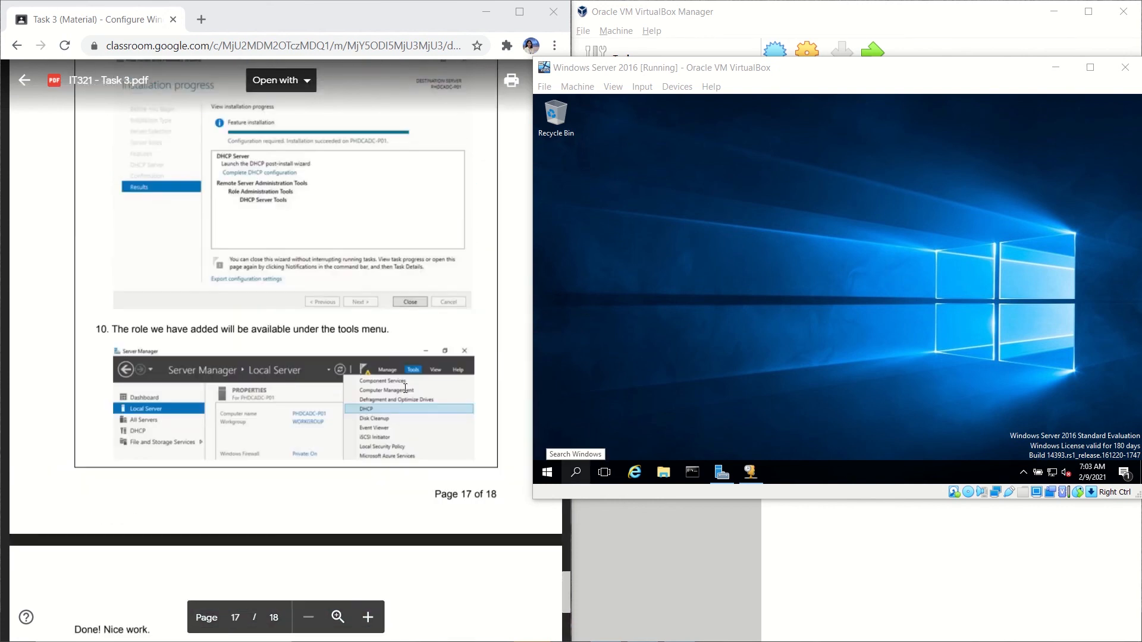
{"action": "scroll", "coordinate": [405, 388], "scroll_direction": "up", "scroll_amount": 20}
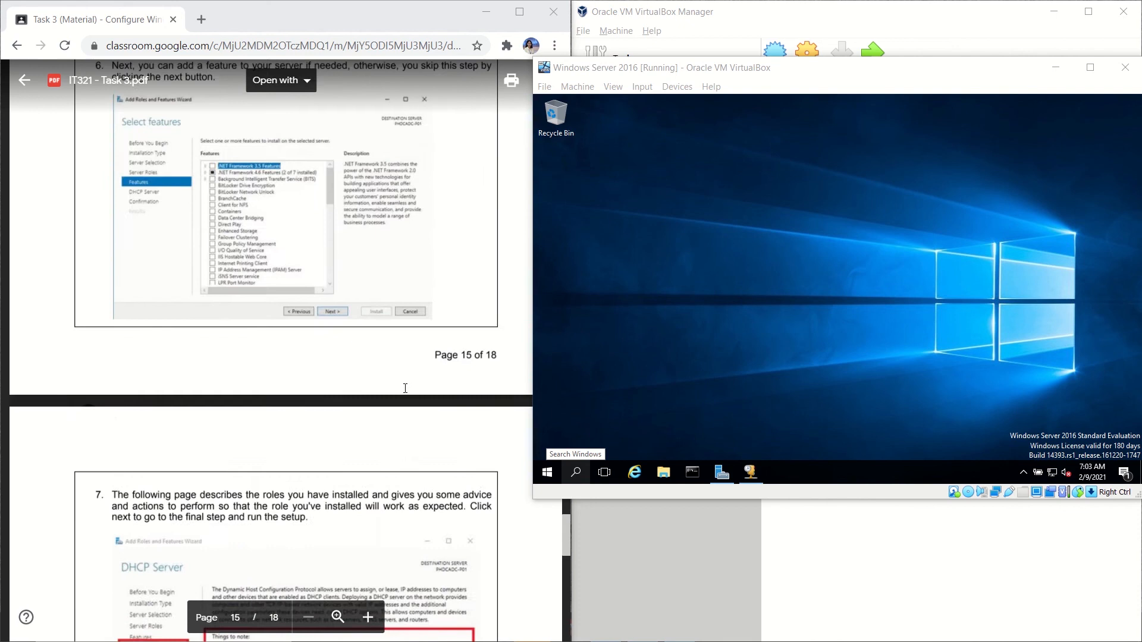
{"action": "scroll", "coordinate": [405, 388], "scroll_direction": "up", "scroll_amount": 20}
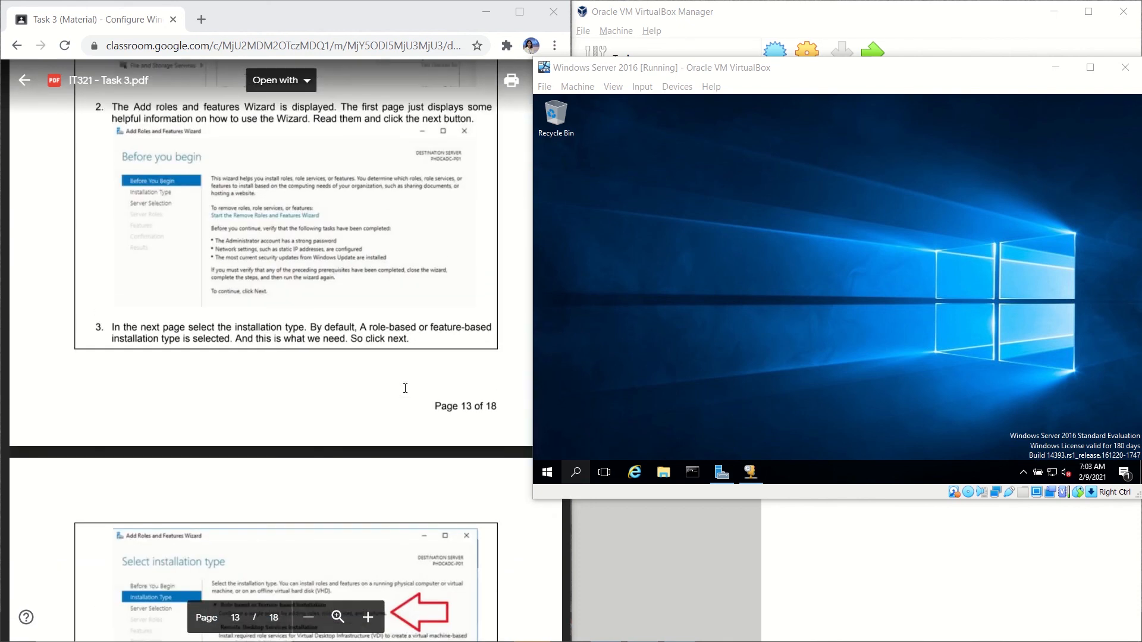
{"action": "scroll", "coordinate": [405, 388], "scroll_direction": "up", "scroll_amount": 15}
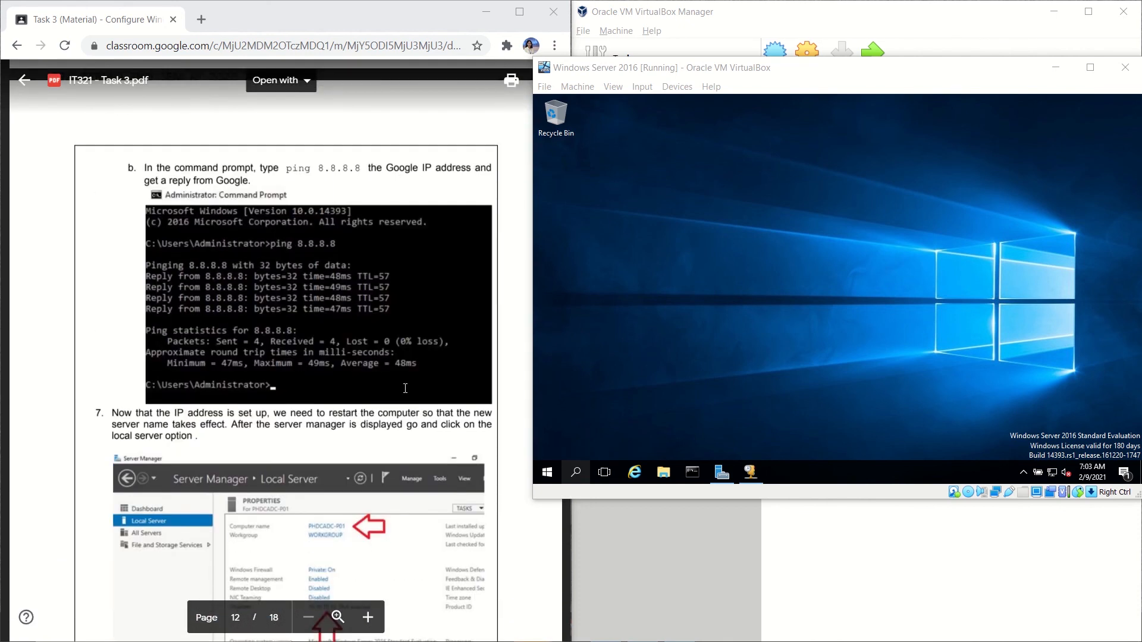
{"action": "scroll", "coordinate": [405, 388], "scroll_direction": "up", "scroll_amount": 14}
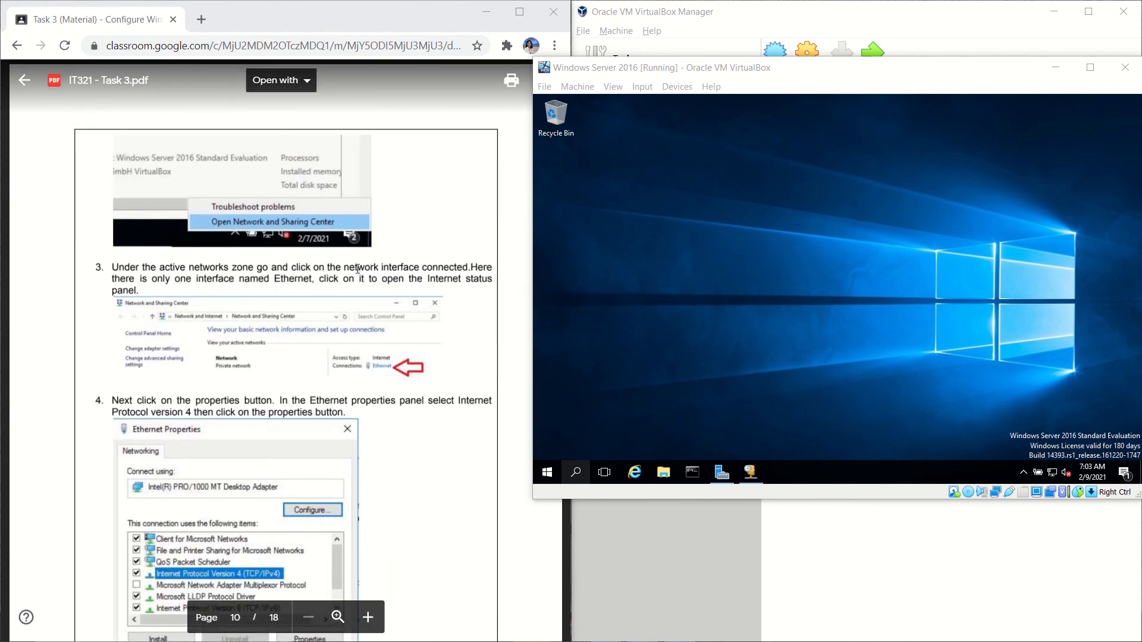
{"action": "scroll", "coordinate": [357, 268], "scroll_direction": "up", "scroll_amount": 3}
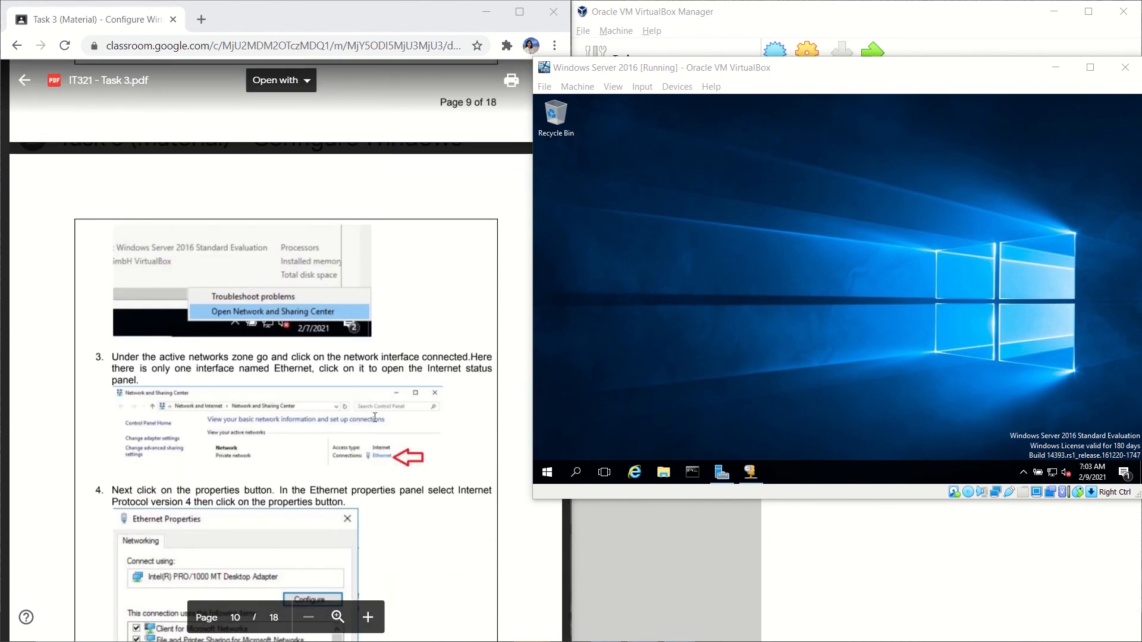
Step: Reread the guide's IPv4 and DNS settings, the ping 8.8.8.8 test and the restart step that checks the new server name
{"action": "scroll", "coordinate": [367, 420], "scroll_direction": "down", "scroll_amount": 7}
{"action": "scroll", "coordinate": [367, 421], "scroll_direction": "down", "scroll_amount": 10}
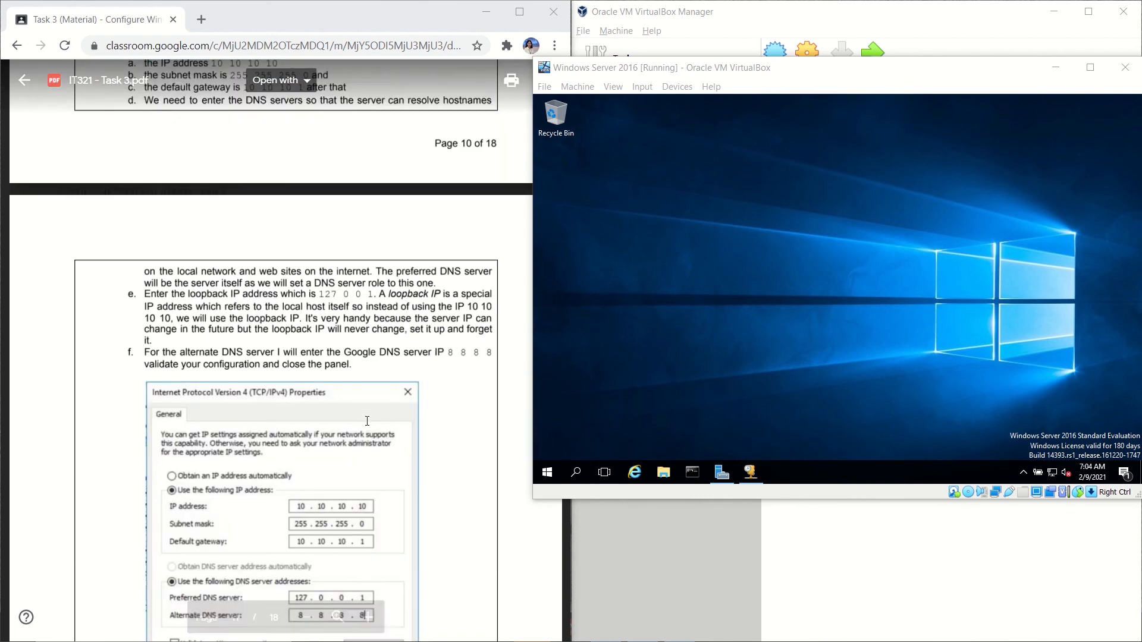
{"action": "scroll", "coordinate": [367, 420], "scroll_direction": "down", "scroll_amount": 5}
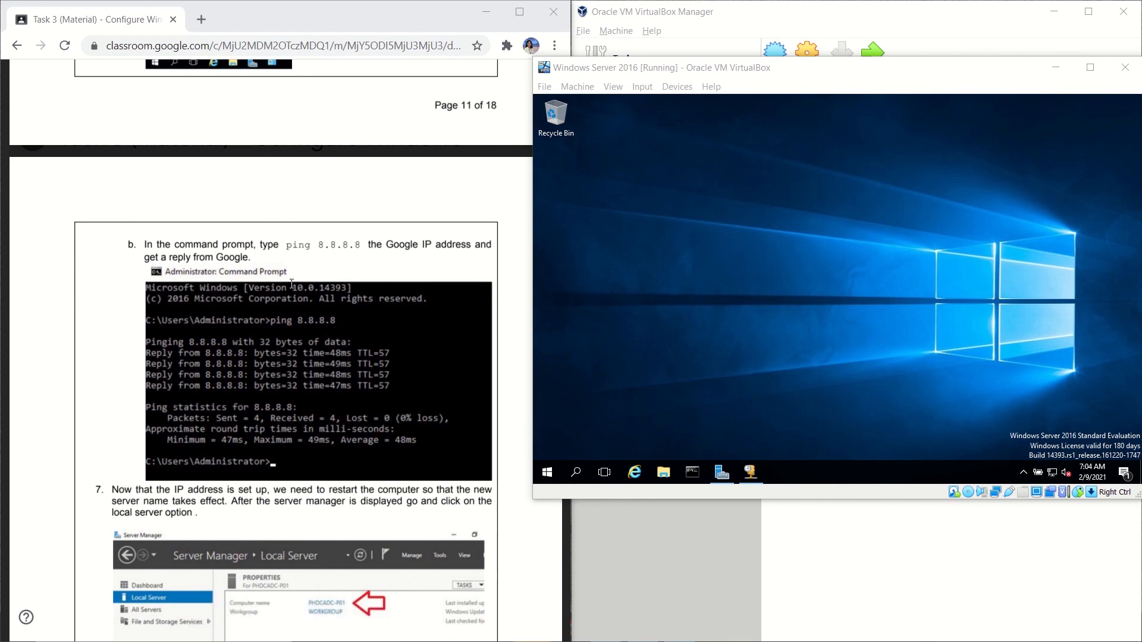
{"action": "scroll", "coordinate": [357, 357], "scroll_direction": "up", "scroll_amount": 4}
{"action": "scroll", "coordinate": [318, 466], "scroll_direction": "down", "scroll_amount": 2}
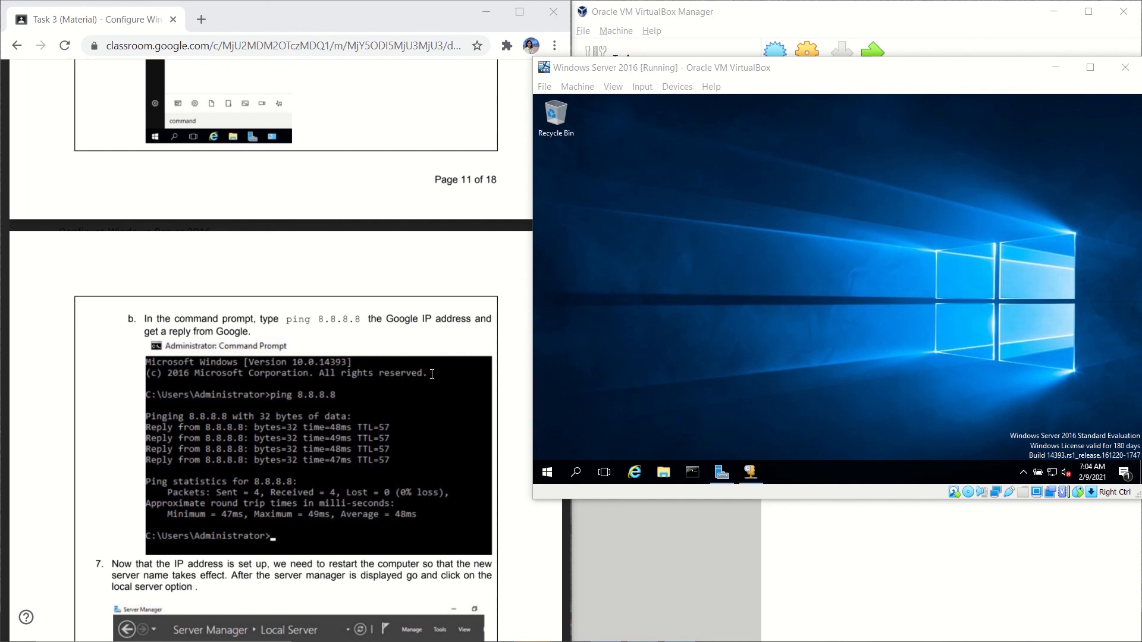
{"action": "scroll", "coordinate": [432, 372], "scroll_direction": "down", "scroll_amount": 2}
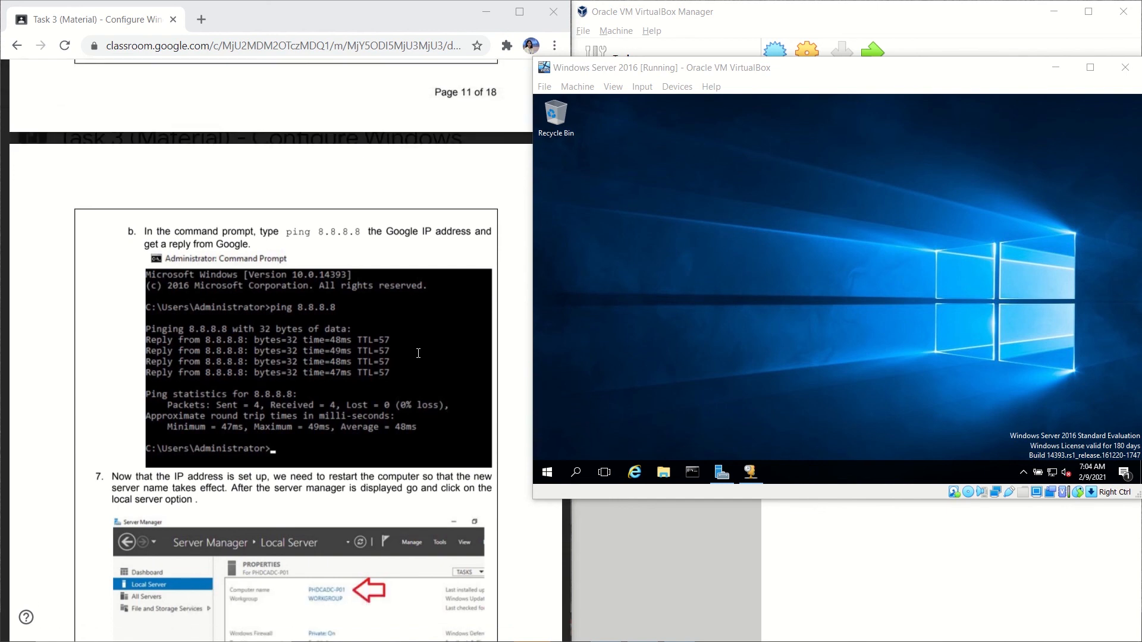
{"action": "scroll", "coordinate": [418, 353], "scroll_direction": "down", "scroll_amount": 4}
{"action": "scroll", "coordinate": [418, 353], "scroll_direction": "down", "scroll_amount": 3}
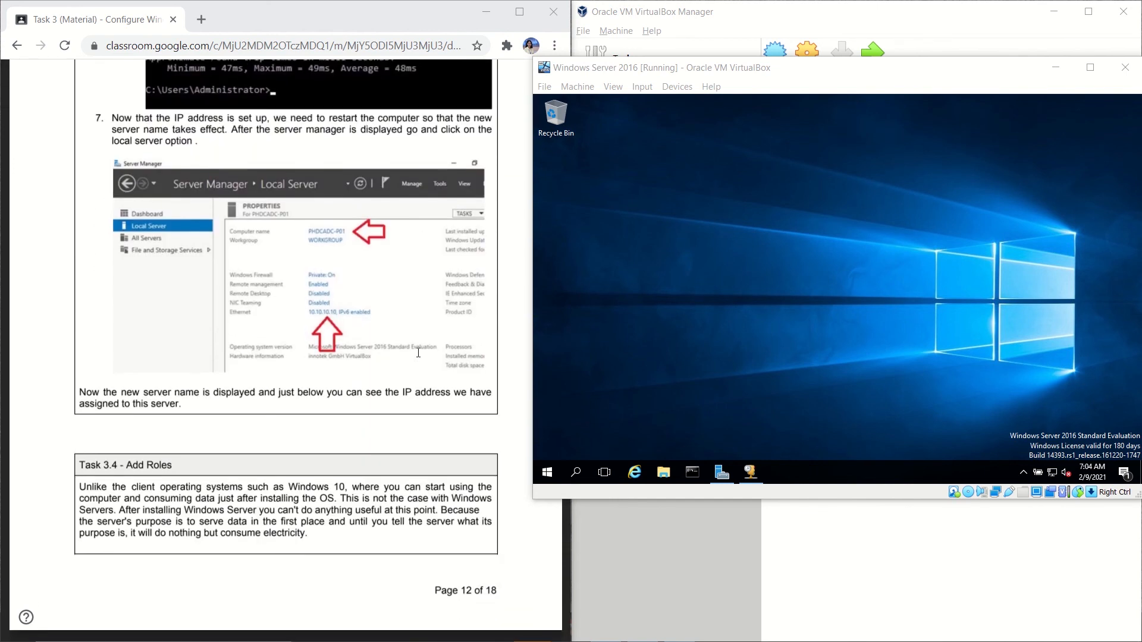
Step: Read Task 3.4's overview of server roles and its first Add Roles and Features Wizard steps, up to the installation type
{"action": "scroll", "coordinate": [418, 353], "scroll_direction": "down", "scroll_amount": 8}
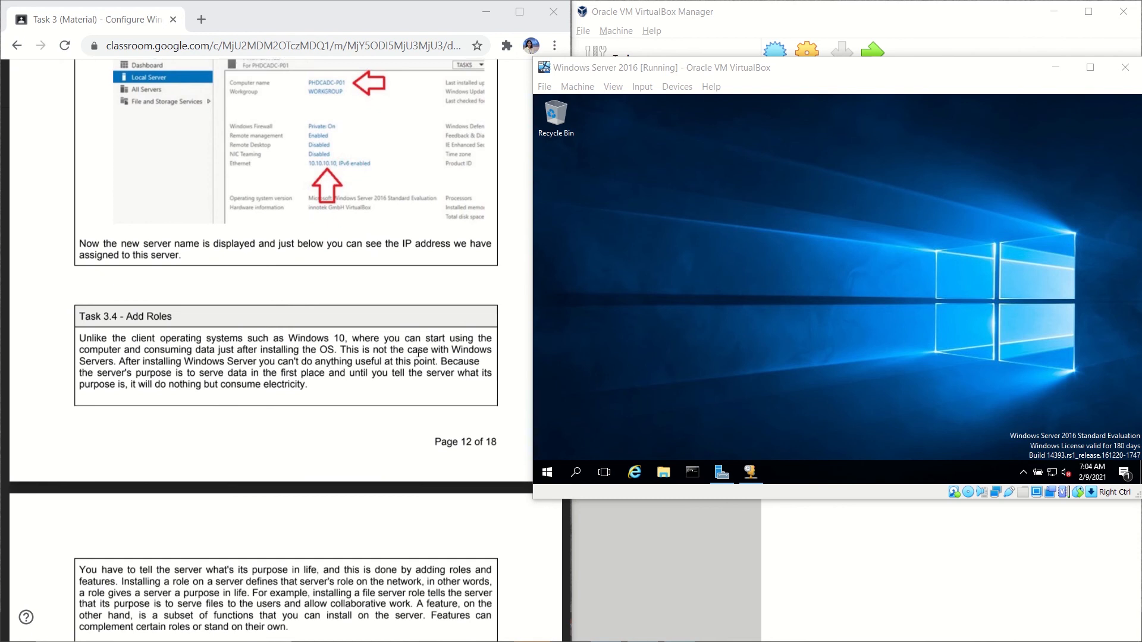
{"action": "scroll", "coordinate": [418, 353], "scroll_direction": "down", "scroll_amount": 6}
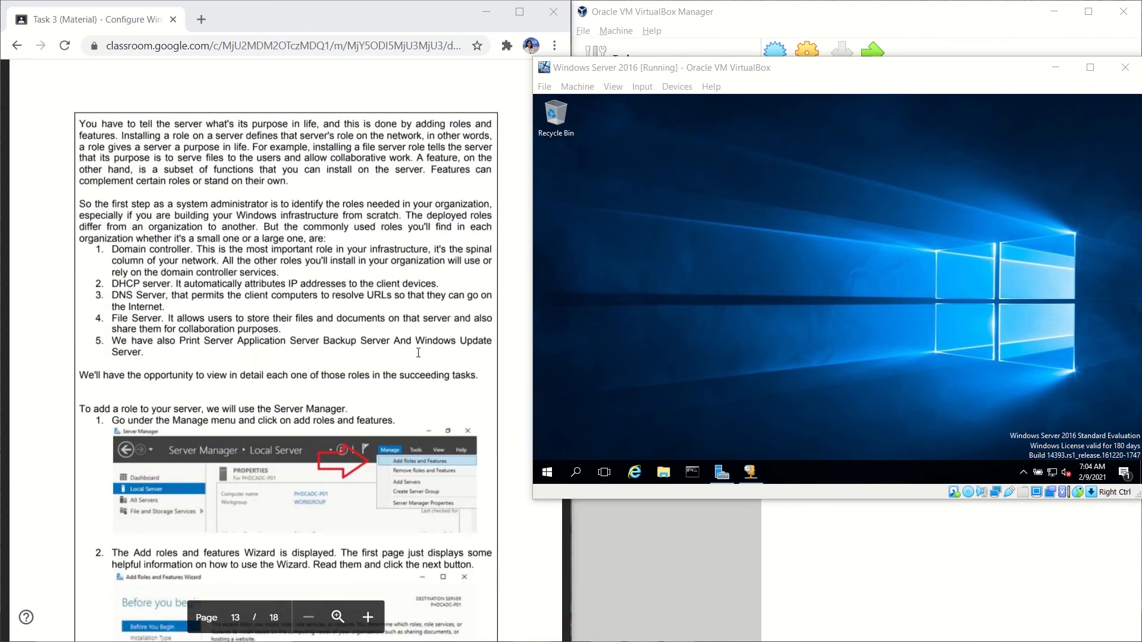
{"action": "scroll", "coordinate": [418, 353], "scroll_direction": "down", "scroll_amount": 1}
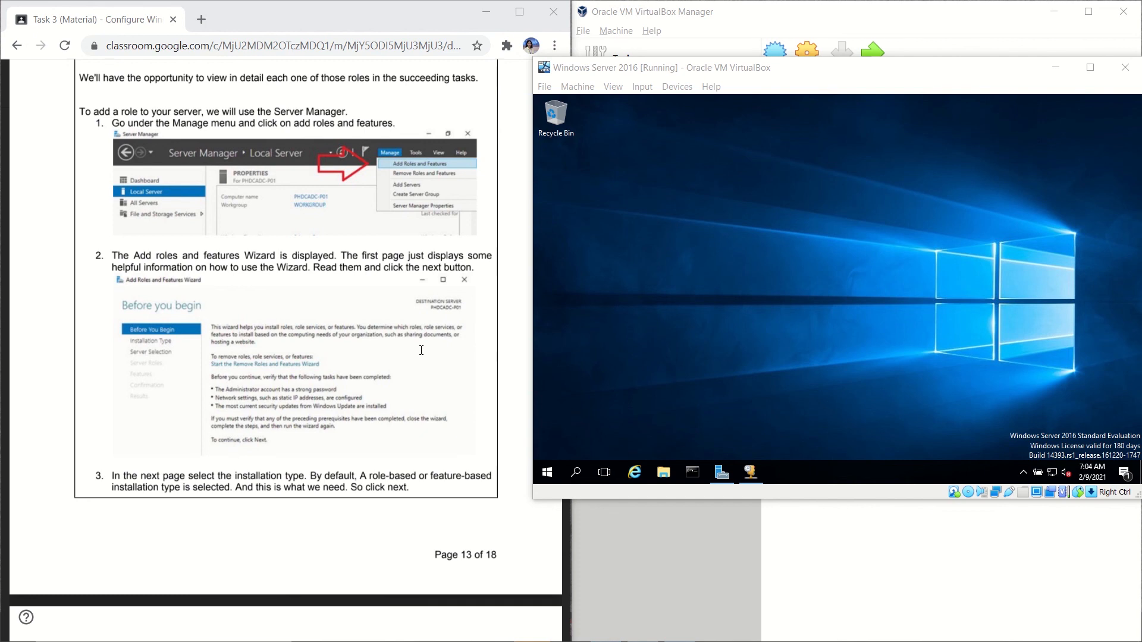
{"action": "scroll", "coordinate": [421, 350], "scroll_direction": "up", "scroll_amount": 2}
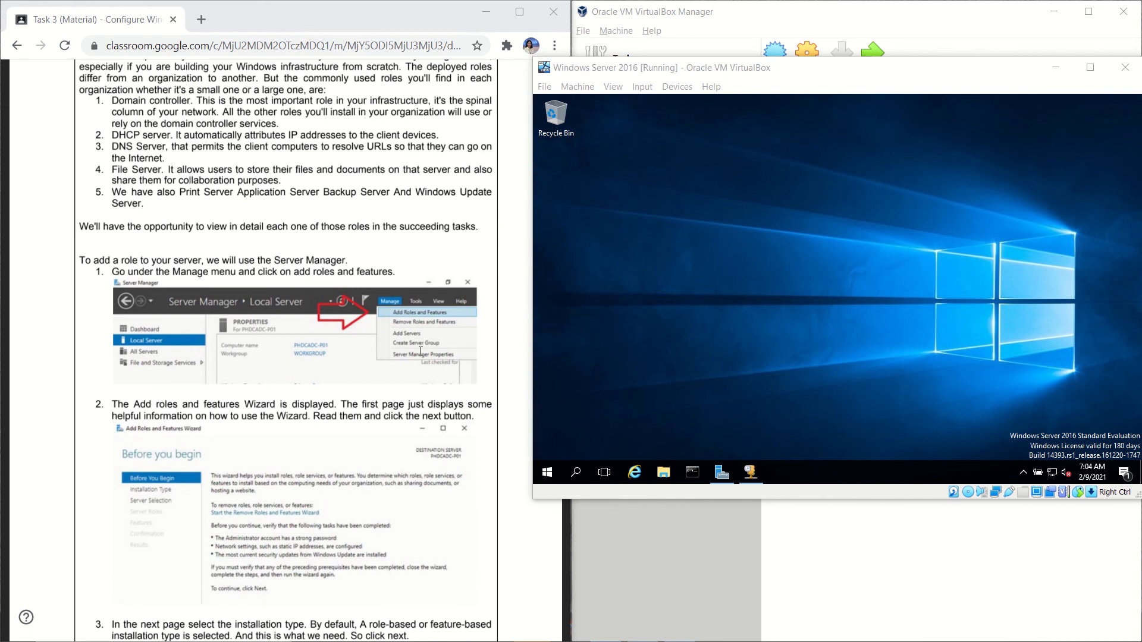
{"action": "scroll", "coordinate": [421, 351], "scroll_direction": "down", "scroll_amount": 1}
{"action": "scroll", "coordinate": [421, 352], "scroll_direction": "up", "scroll_amount": 1}
{"action": "scroll", "coordinate": [420, 351], "scroll_direction": "down", "scroll_amount": 3}
{"action": "scroll", "coordinate": [421, 352], "scroll_direction": "down", "scroll_amount": 3}
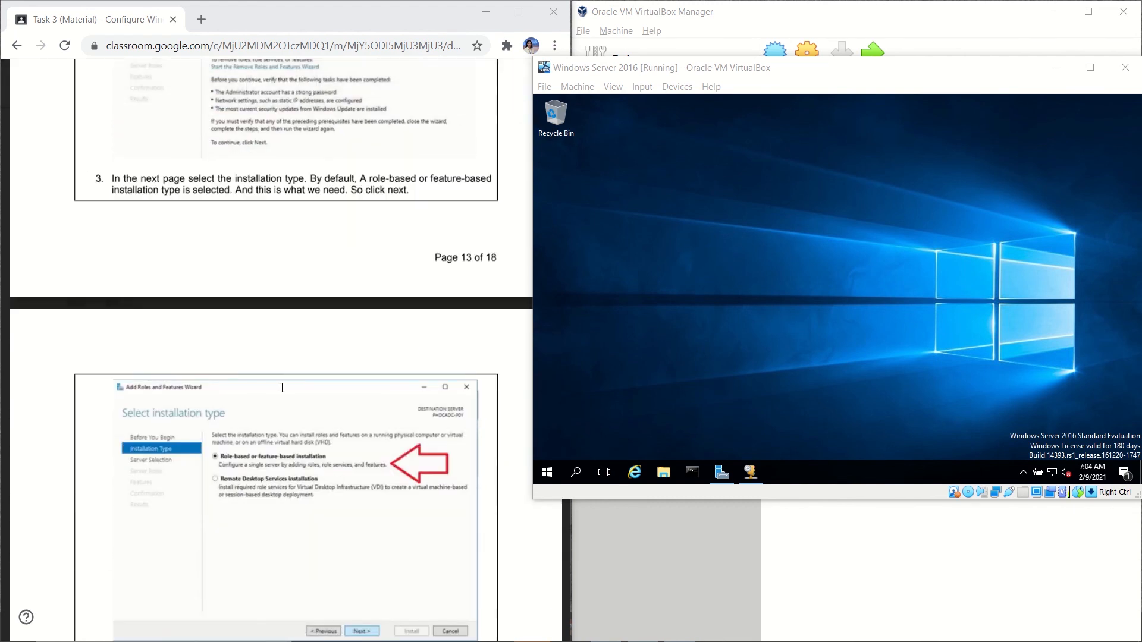
Step: Review the remaining role installation steps, from destination server selection through the DHCP role installation, to the guide's closing questions
{"action": "scroll", "coordinate": [282, 387], "scroll_direction": "down", "scroll_amount": 6}
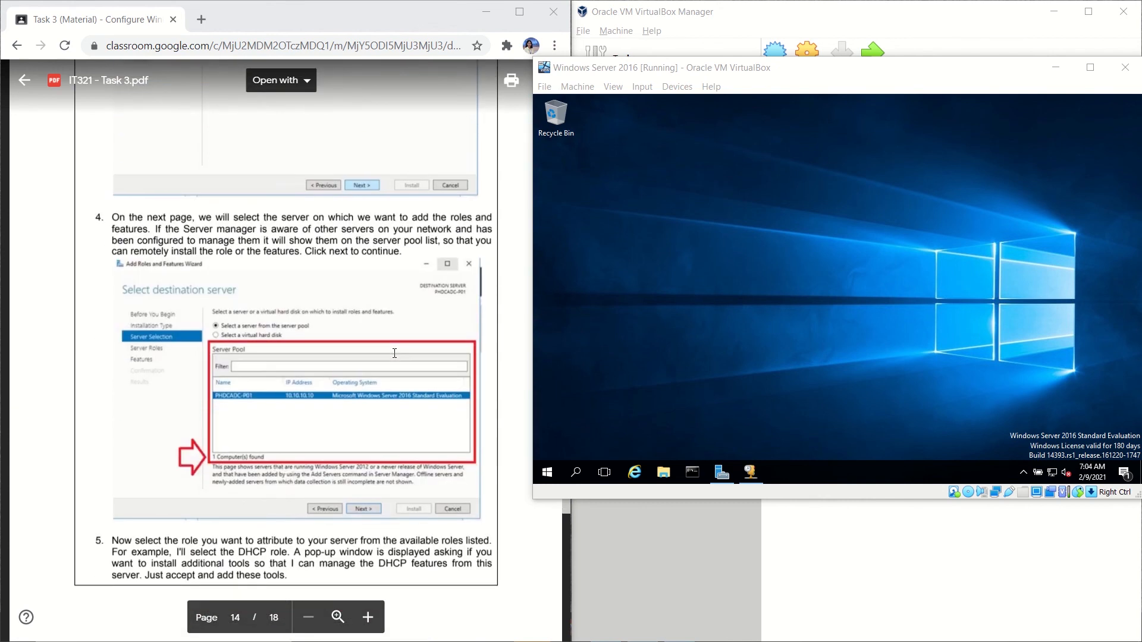
{"action": "scroll", "coordinate": [394, 354], "scroll_direction": "down", "scroll_amount": 10}
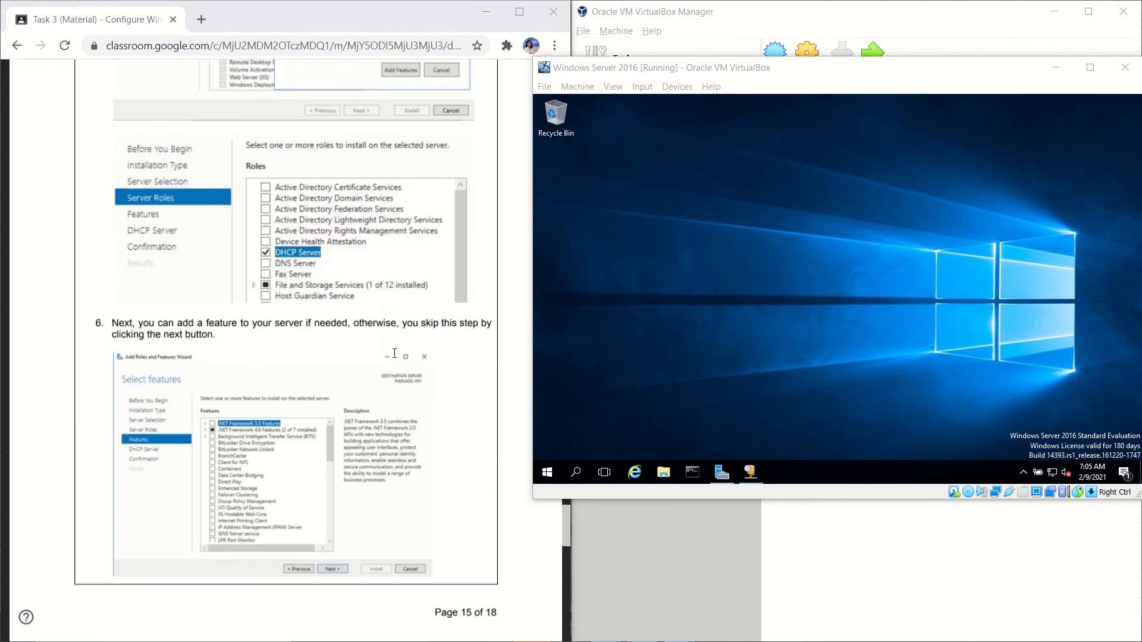
{"action": "scroll", "coordinate": [394, 353], "scroll_direction": "down", "scroll_amount": 8}
{"action": "scroll", "coordinate": [394, 353], "scroll_direction": "down", "scroll_amount": 10}
{"action": "scroll", "coordinate": [335, 389], "scroll_direction": "down", "scroll_amount": 5}
{"action": "scroll", "coordinate": [319, 393], "scroll_direction": "down", "scroll_amount": 8}
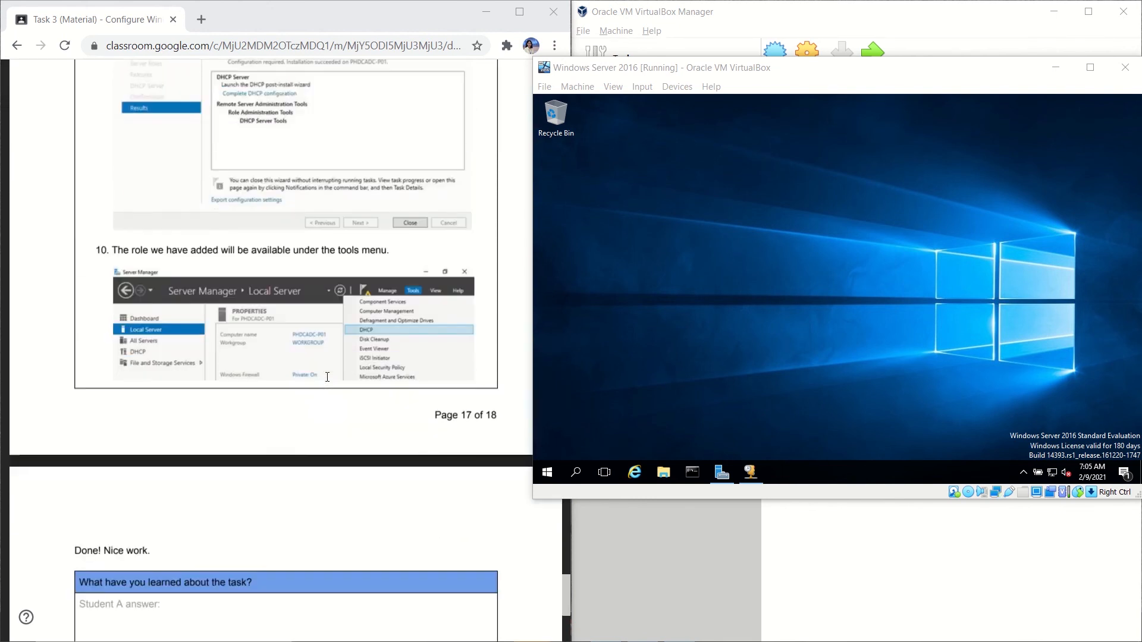
{"action": "scroll", "coordinate": [493, 231], "scroll_direction": "down", "scroll_amount": 7}
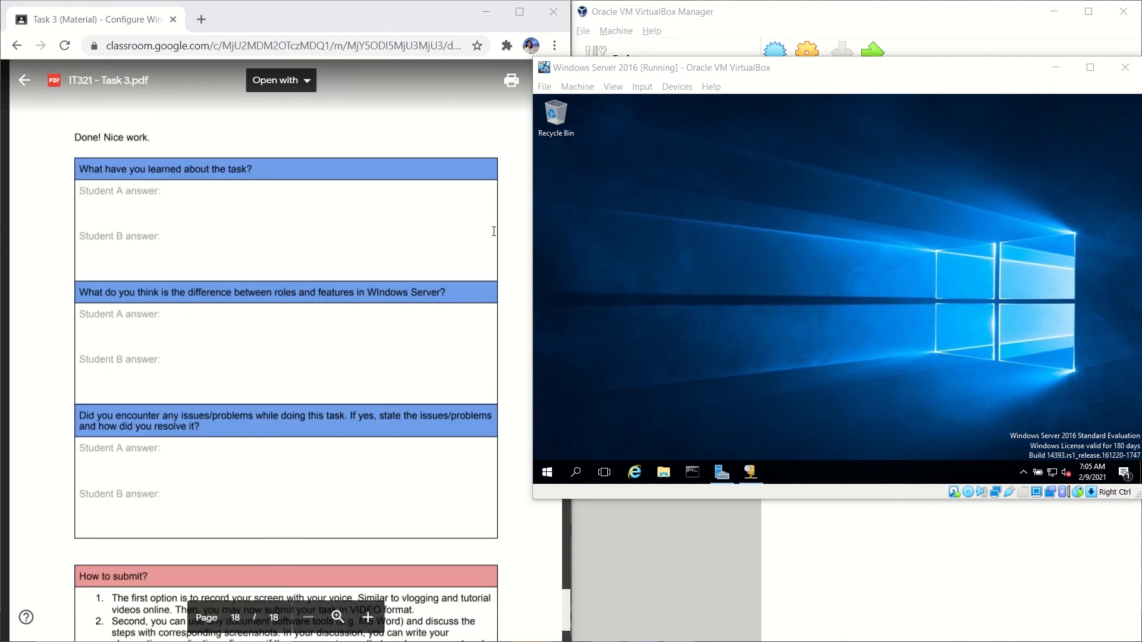